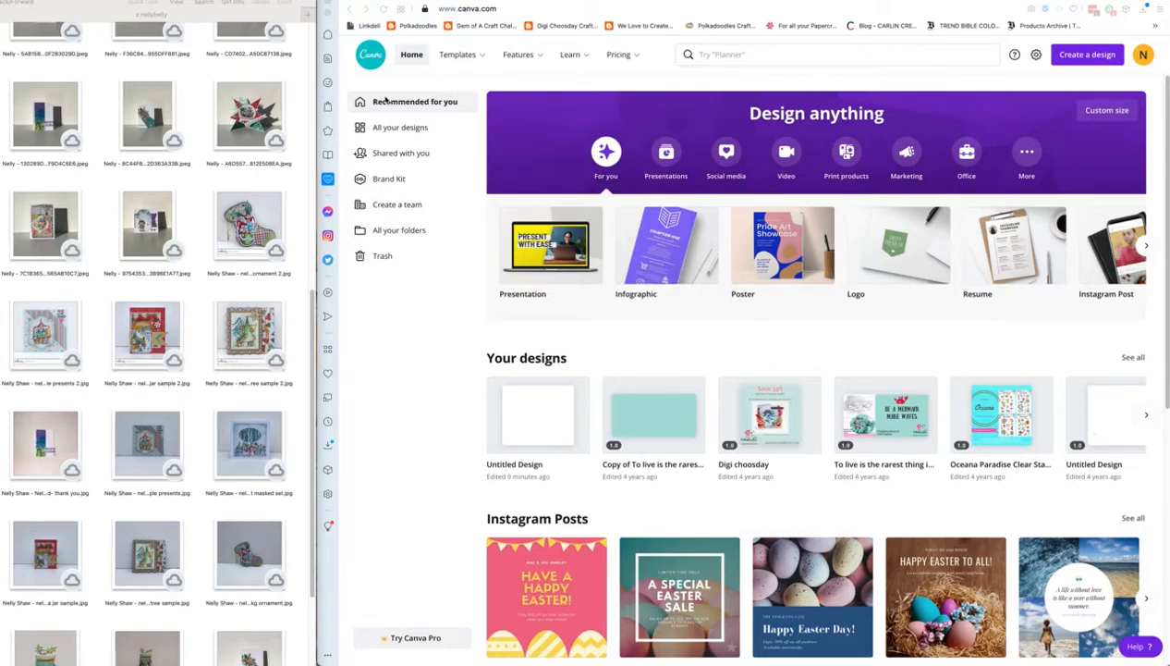
# Step: Review the Canva pricing plans and choose to get started with the Free plan
pyautogui.click(617, 54)
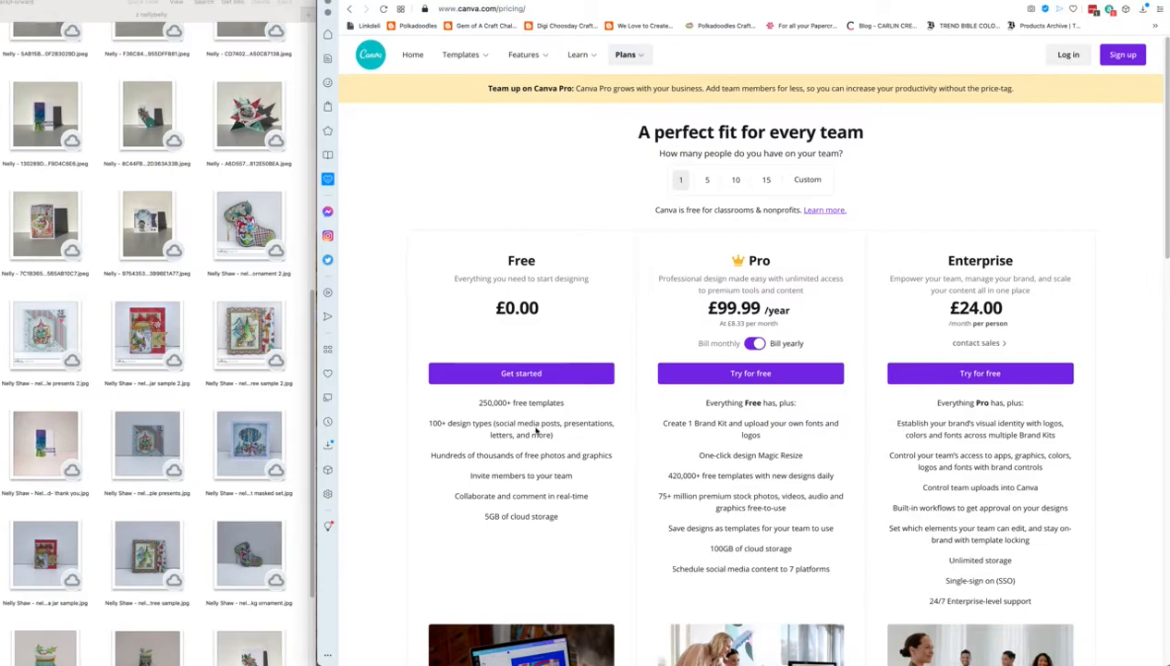
pyautogui.click(516, 373)
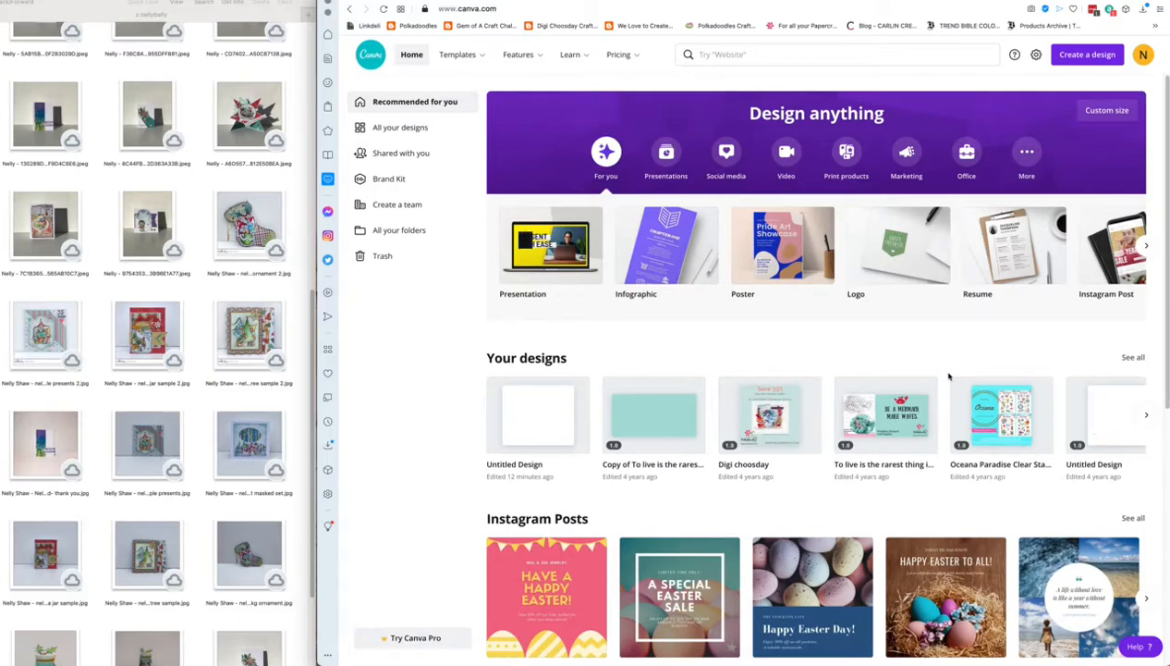
# Step: Open the Pink Brushstroke Fashion Influencer Facebook Post Set template from the suggested Facebook Posts designs
pyautogui.click(1074, 56)
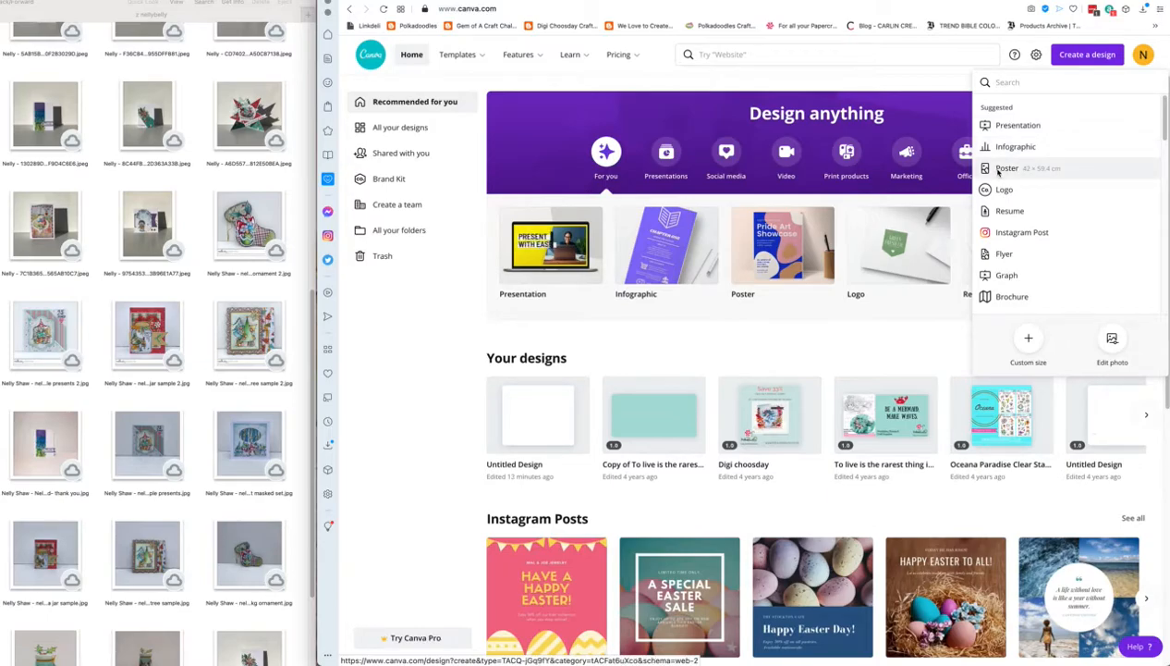
pyautogui.moveTo(1161, 122); pyautogui.dragTo(1155, 136)
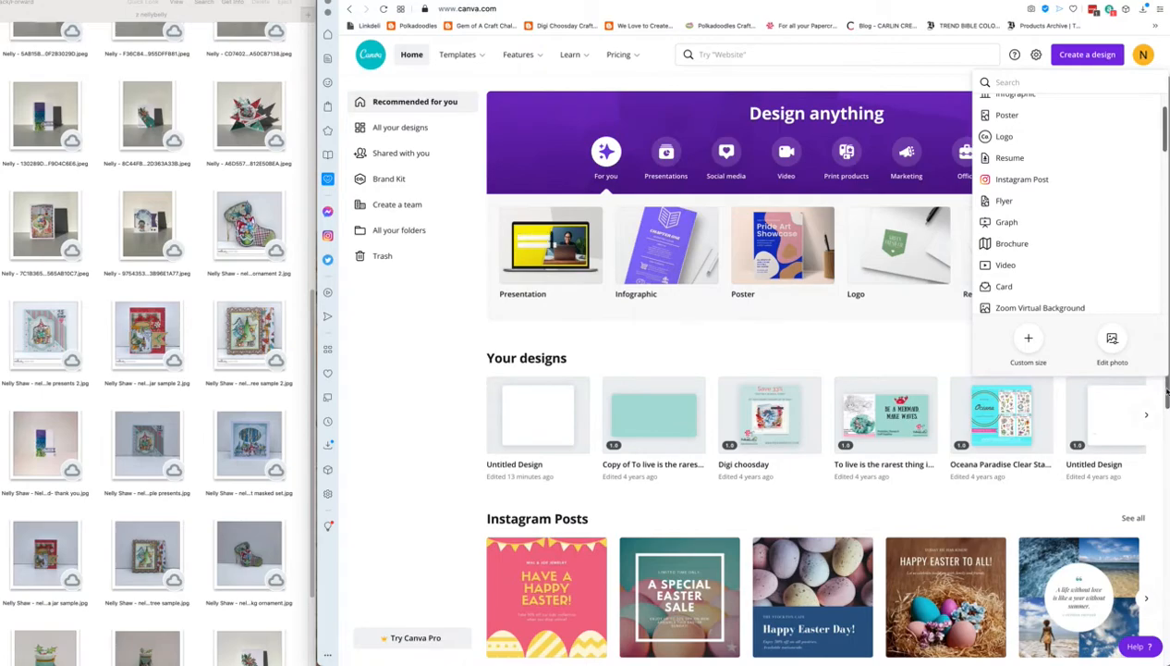
pyautogui.scroll(-3, 1146, 383)
pyautogui.scroll(-5, 1133, 456)
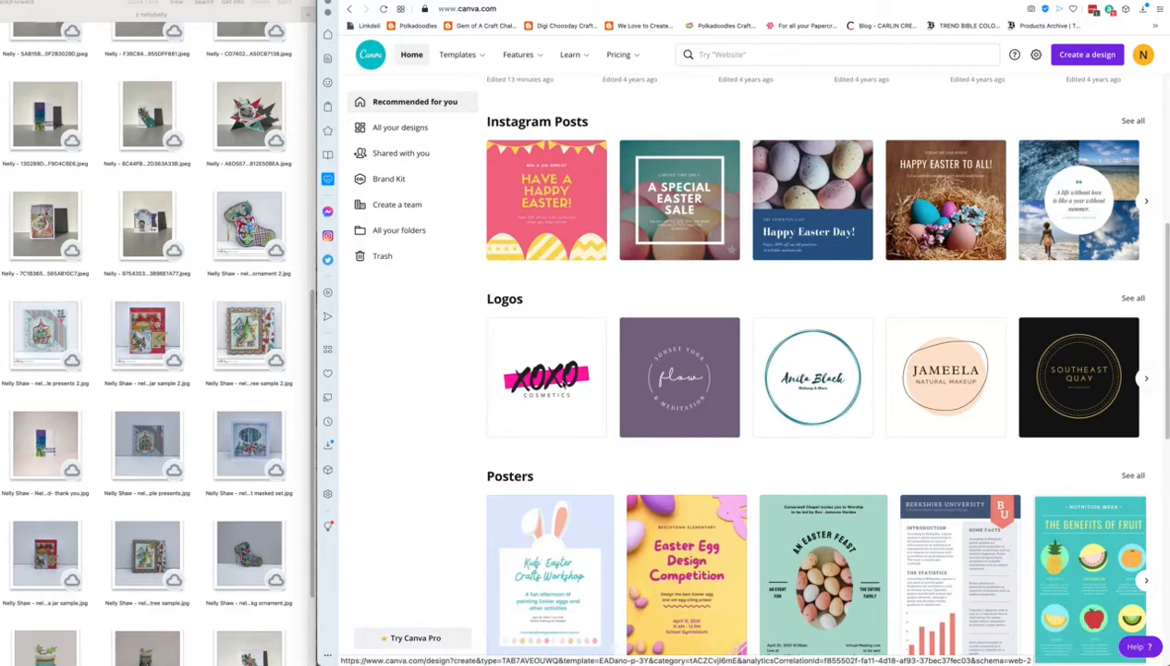
pyautogui.scroll(-1, 1147, 416)
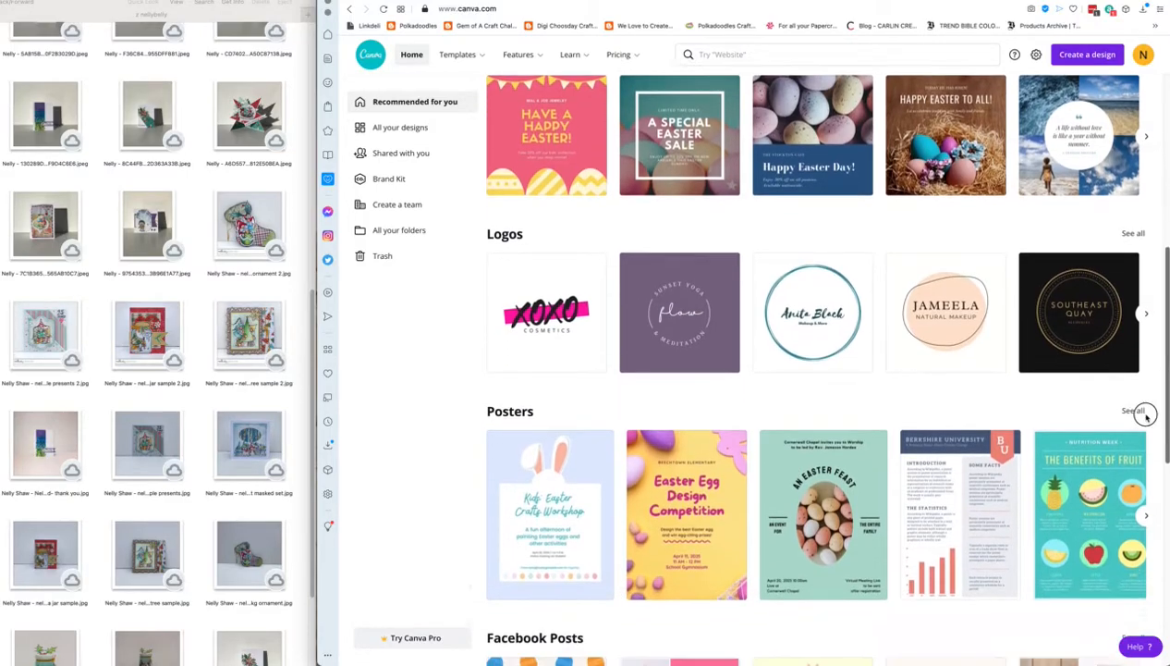
pyautogui.scroll(-5, 1147, 417)
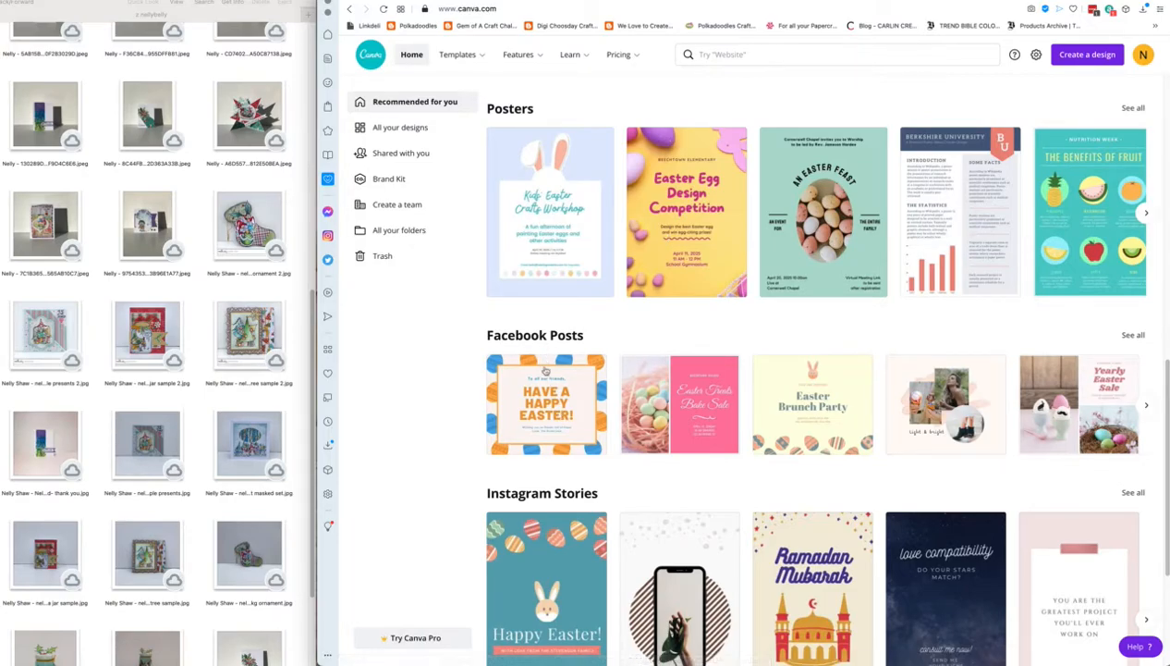
pyautogui.click(541, 433)
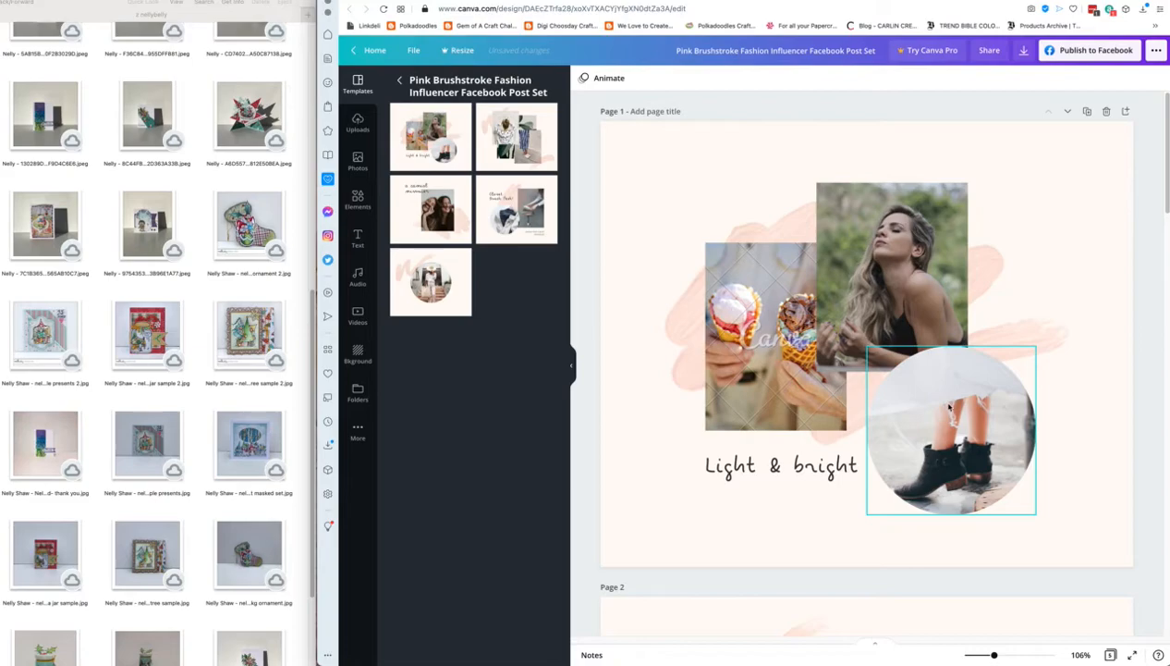
pyautogui.click(933, 430)
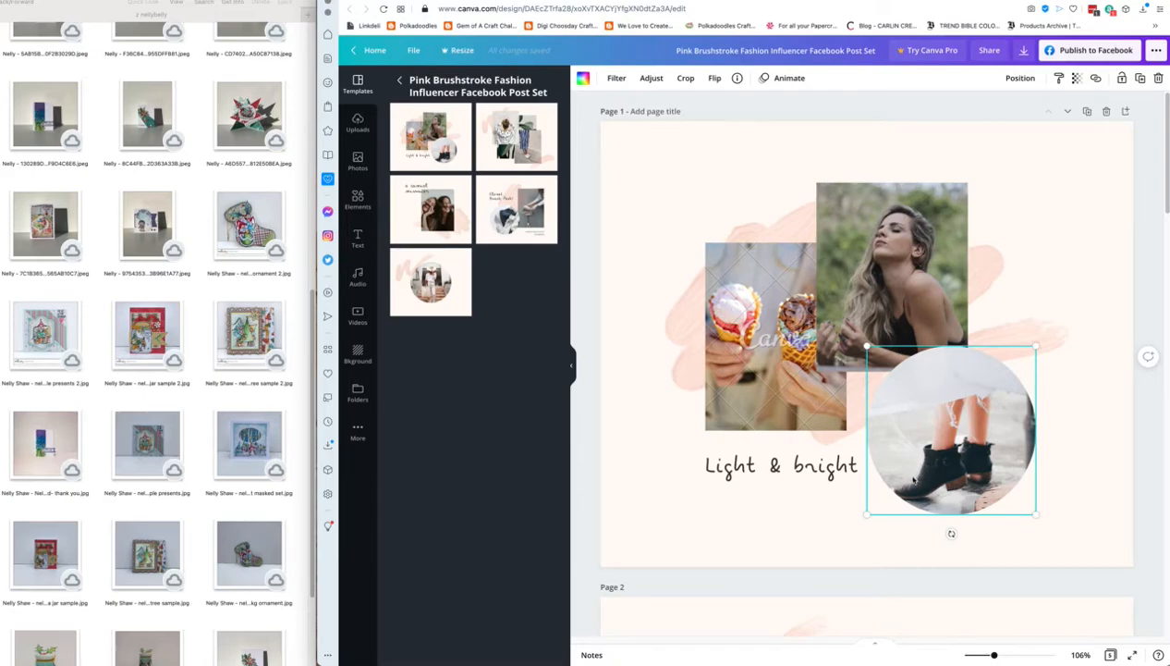
pyautogui.click(890, 266)
pyautogui.click(784, 319)
pyautogui.click(895, 395)
pyautogui.click(906, 294)
pyautogui.click(910, 407)
# Step: Delete the woman photo, the ice cream photo and the circular boots photo with its frame from page 1
pyautogui.click(877, 323)
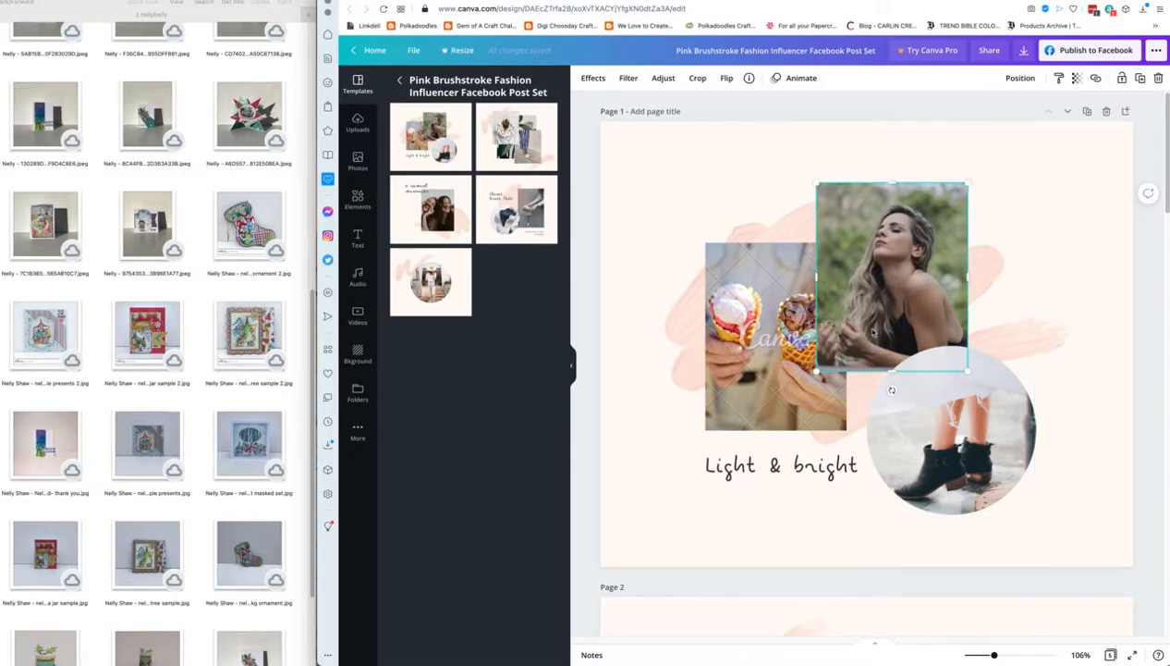
pyautogui.press('Delete')
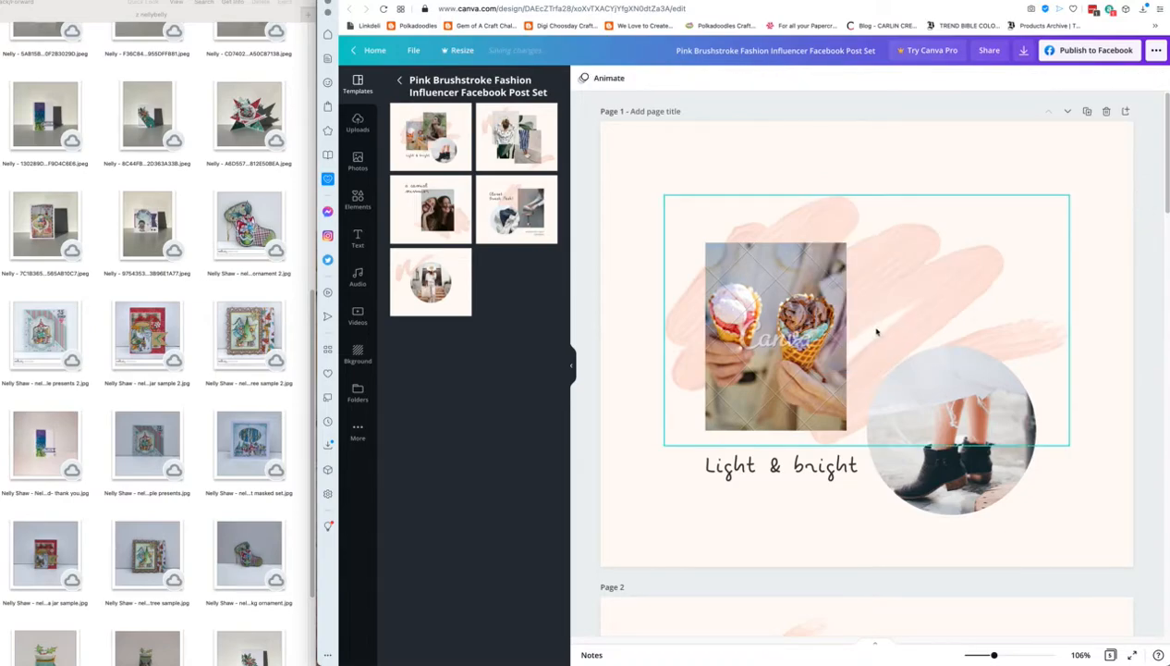
pyautogui.click(780, 370)
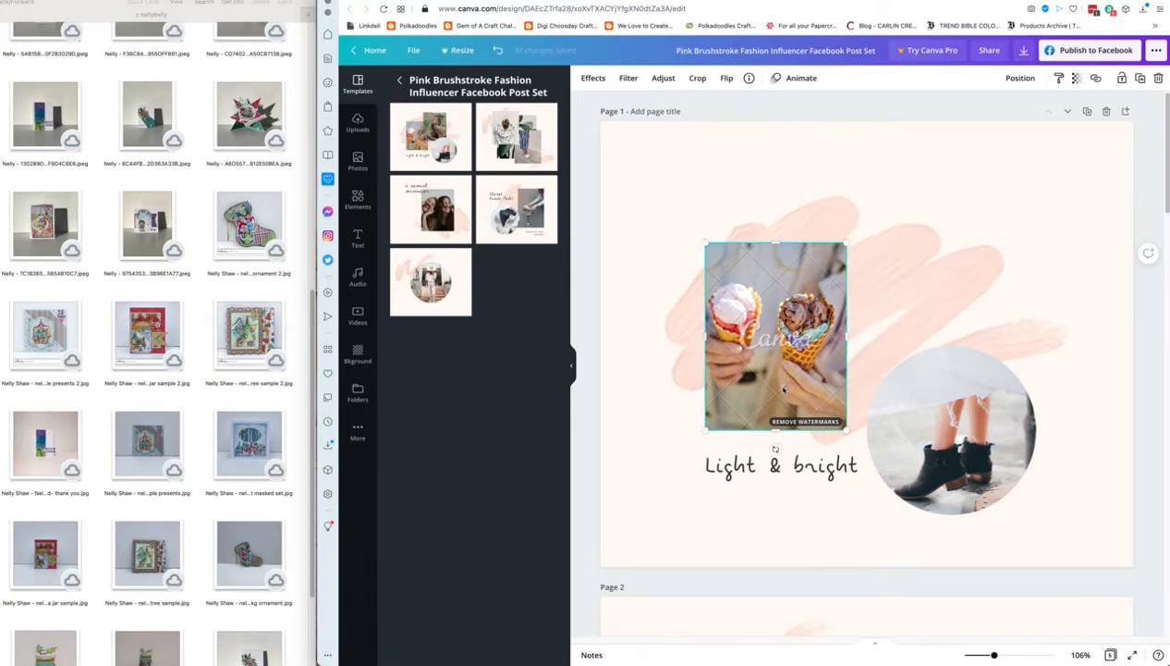
pyautogui.press('Delete')
pyautogui.click(930, 448)
pyautogui.press('Delete')
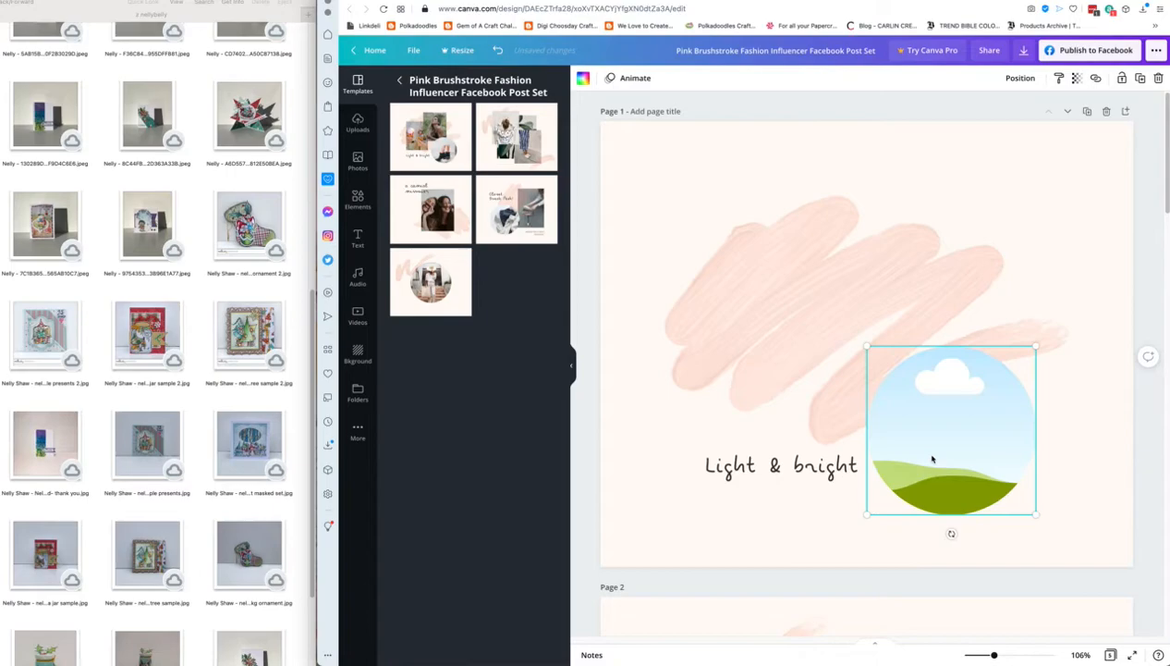
pyautogui.press('Delete')
# Step: Move the "Light & bright" text to page 1's lower-left corner and delete the pink brushstroke behind it
pyautogui.click(794, 472)
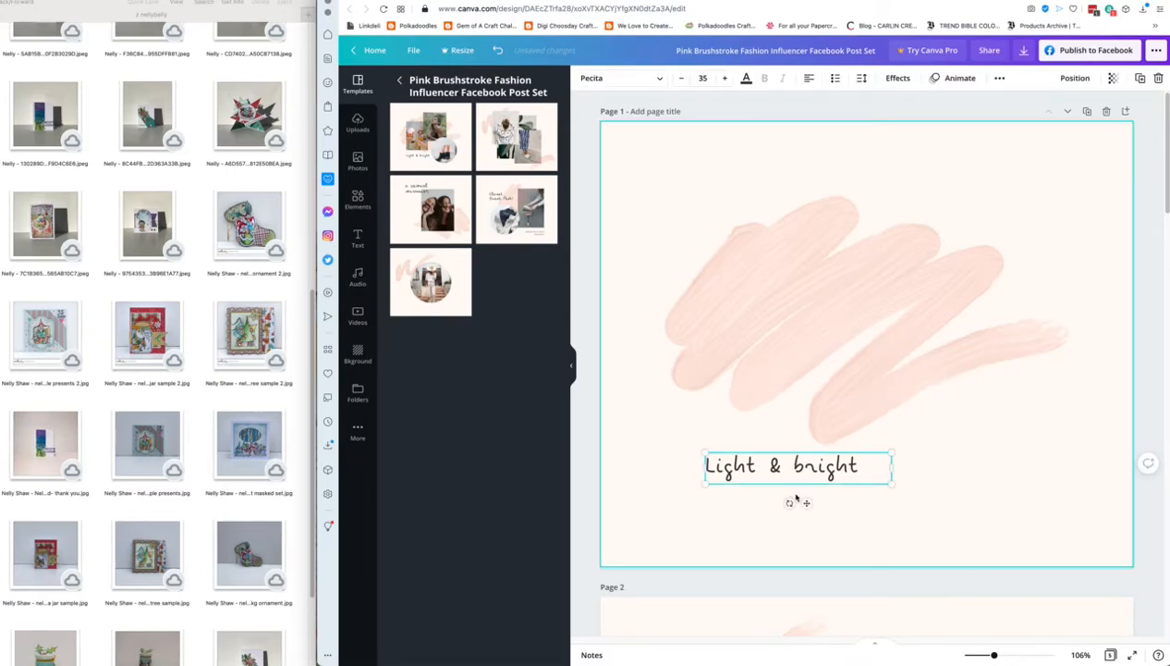
pyautogui.moveTo(800, 471); pyautogui.dragTo(709, 551)
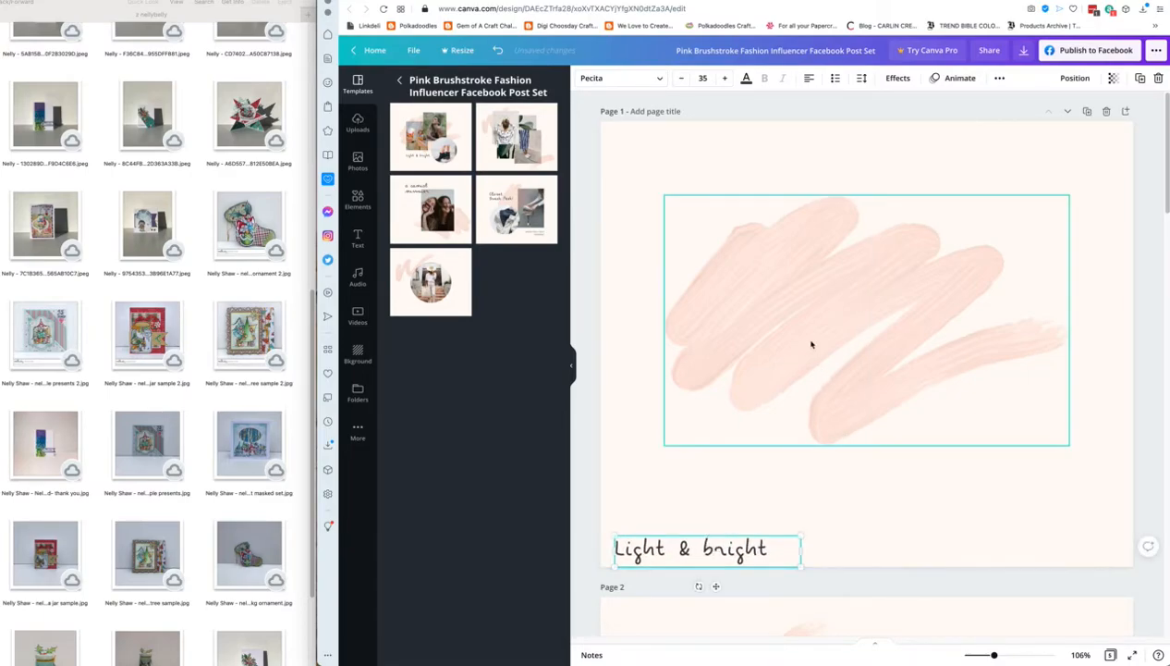
pyautogui.click(790, 396)
pyautogui.press('Delete')
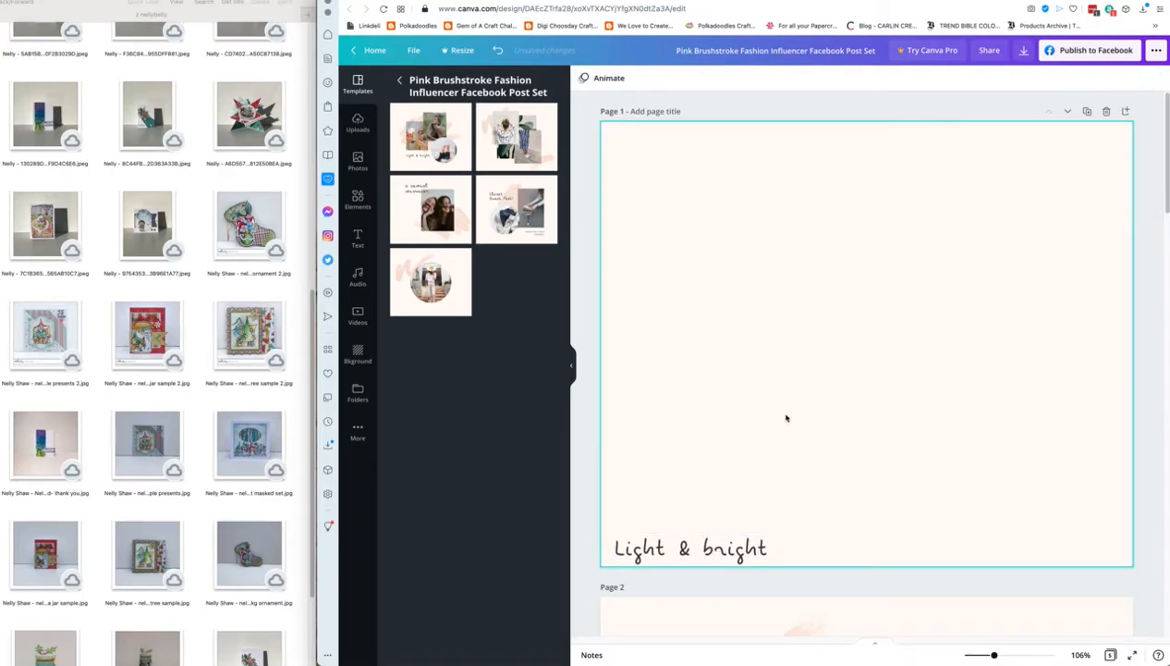
# Step: Delete the first page, which holds only the "Light & bright" text, from the design
pyautogui.scroll(-6, 1149, 230)
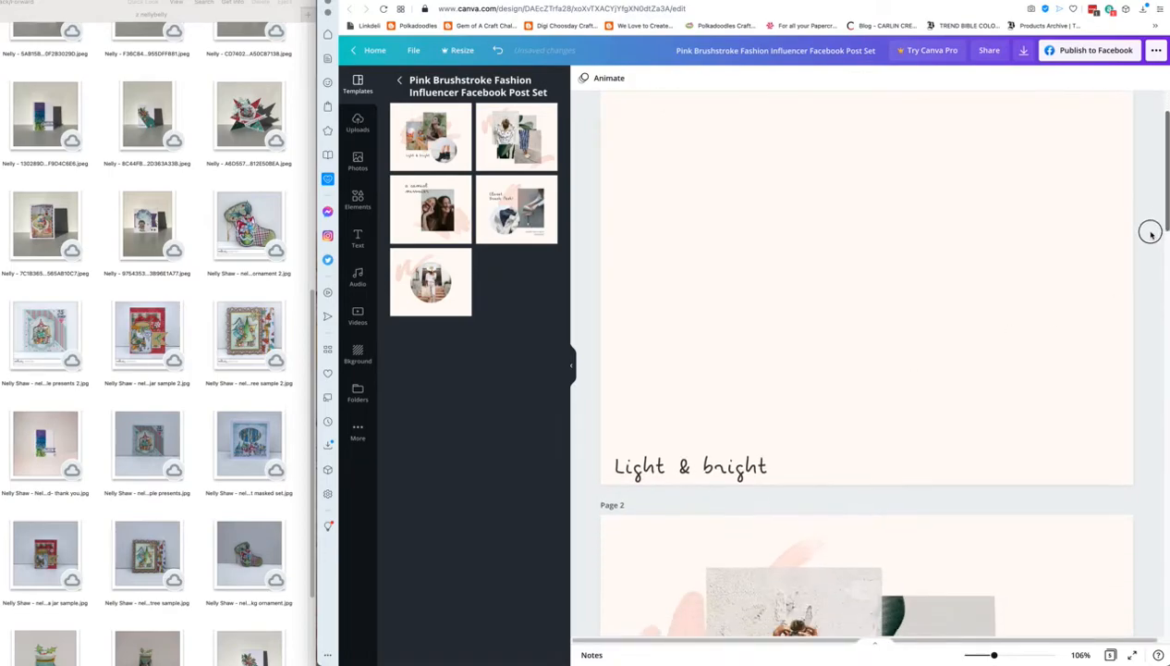
pyautogui.scroll(-10, 938, 452)
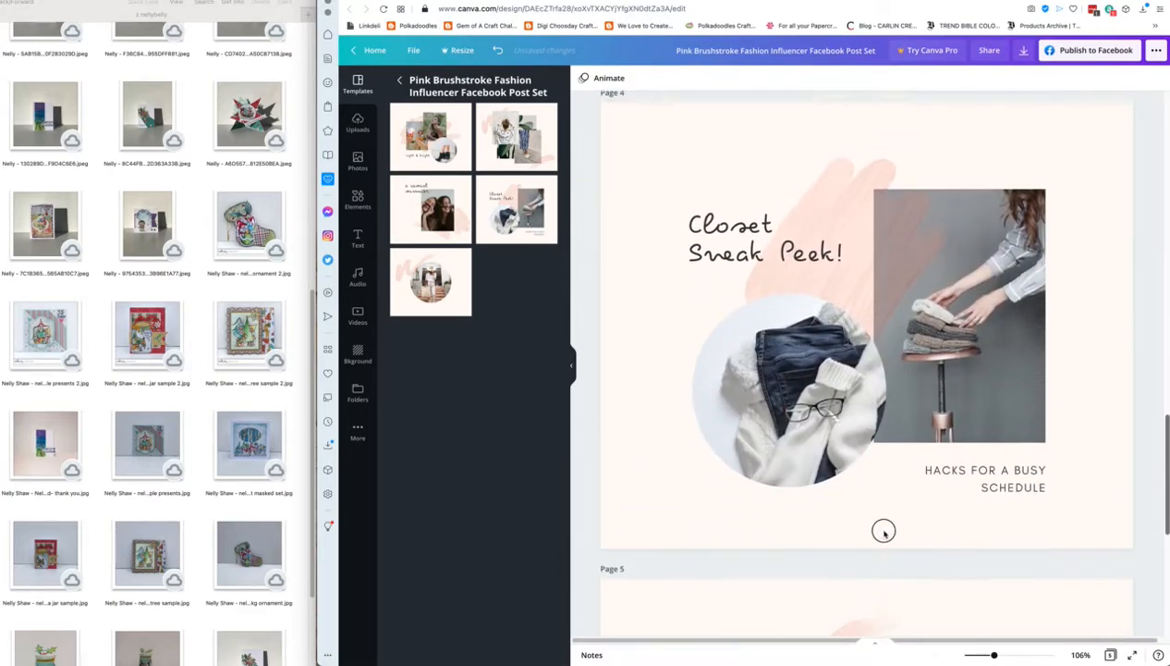
pyautogui.scroll(8, 883, 528)
pyautogui.scroll(-10, 898, 372)
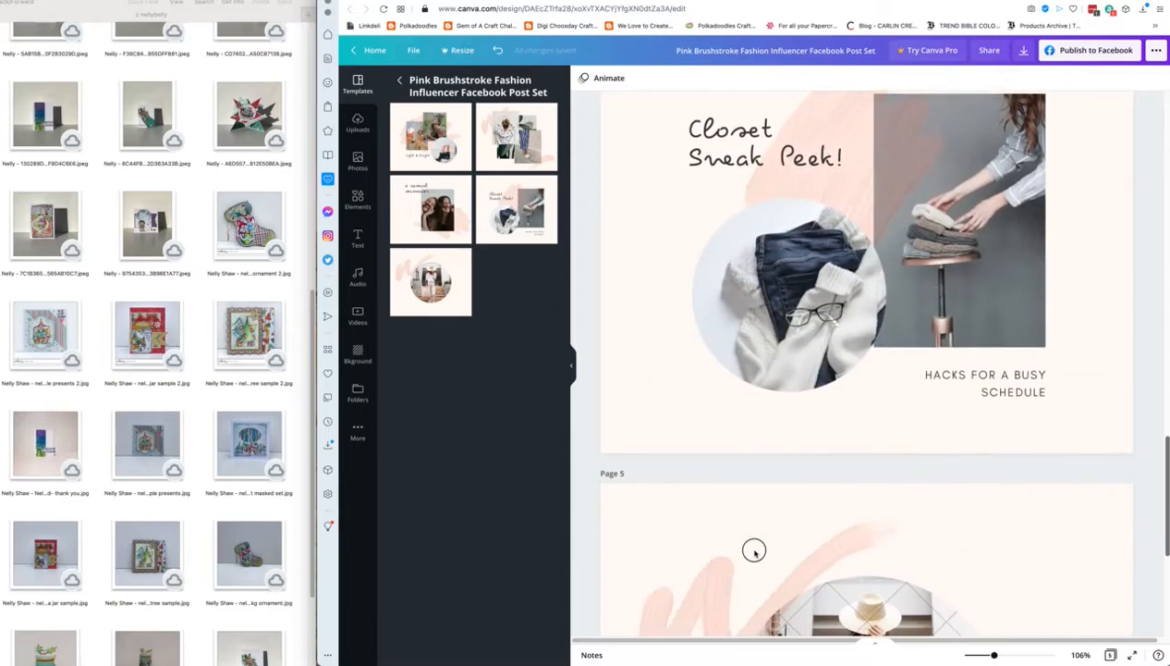
pyautogui.scroll(15, 803, 386)
pyautogui.click(846, 178)
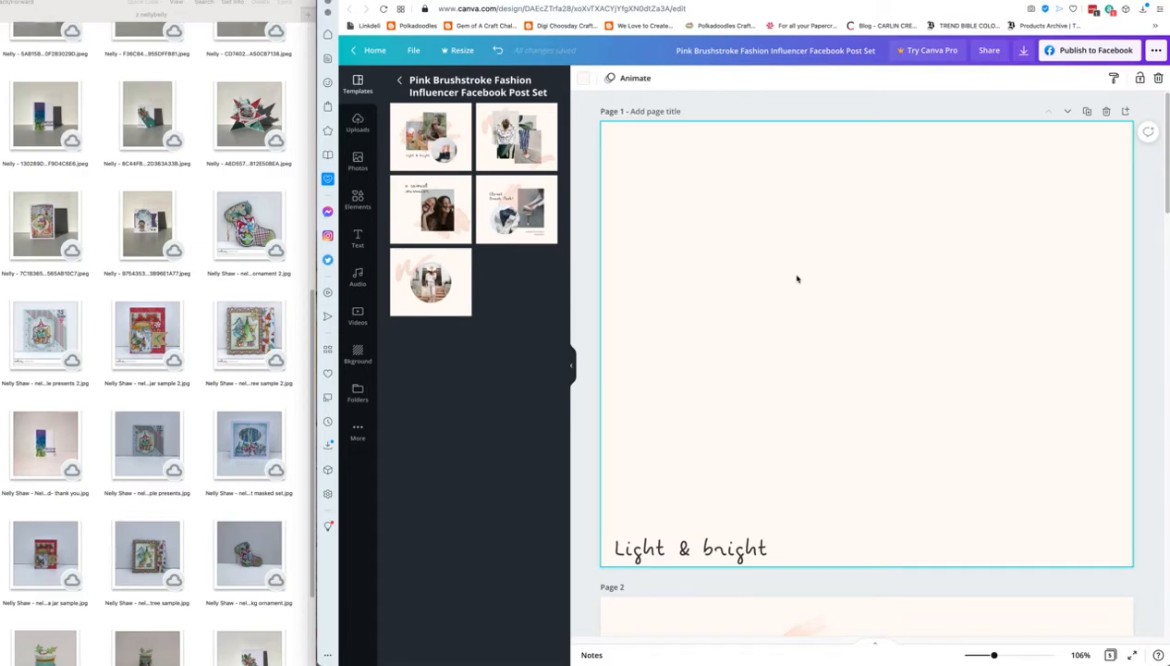
pyautogui.click(736, 254)
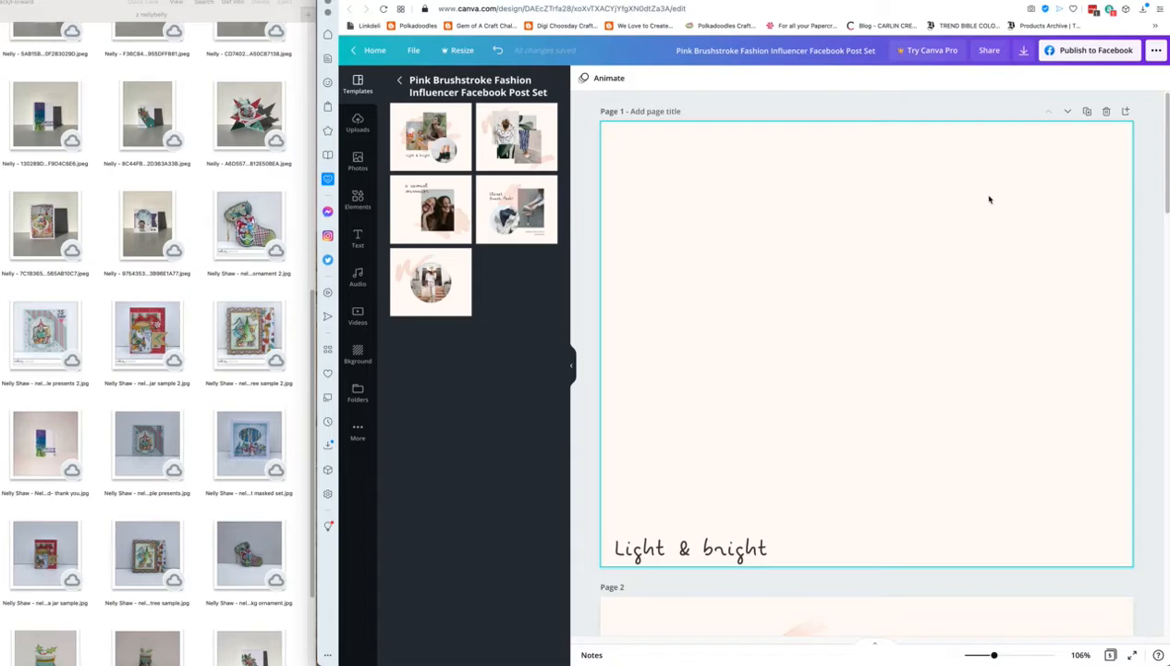
pyautogui.click(1107, 111)
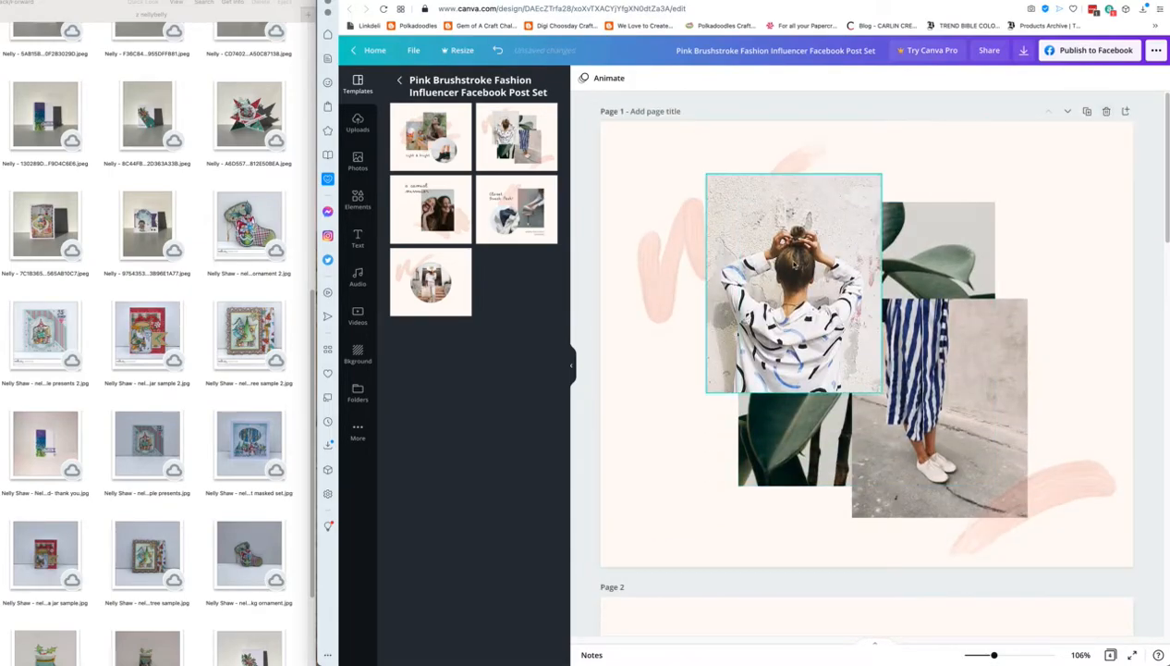
# Step: Delete all the photos and both pink brushstrokes from the current first page, leaving only its plain background
pyautogui.click(793, 268)
pyautogui.press('BackSpace')
pyautogui.click(859, 286)
pyautogui.press('BackSpace')
pyautogui.click(875, 346)
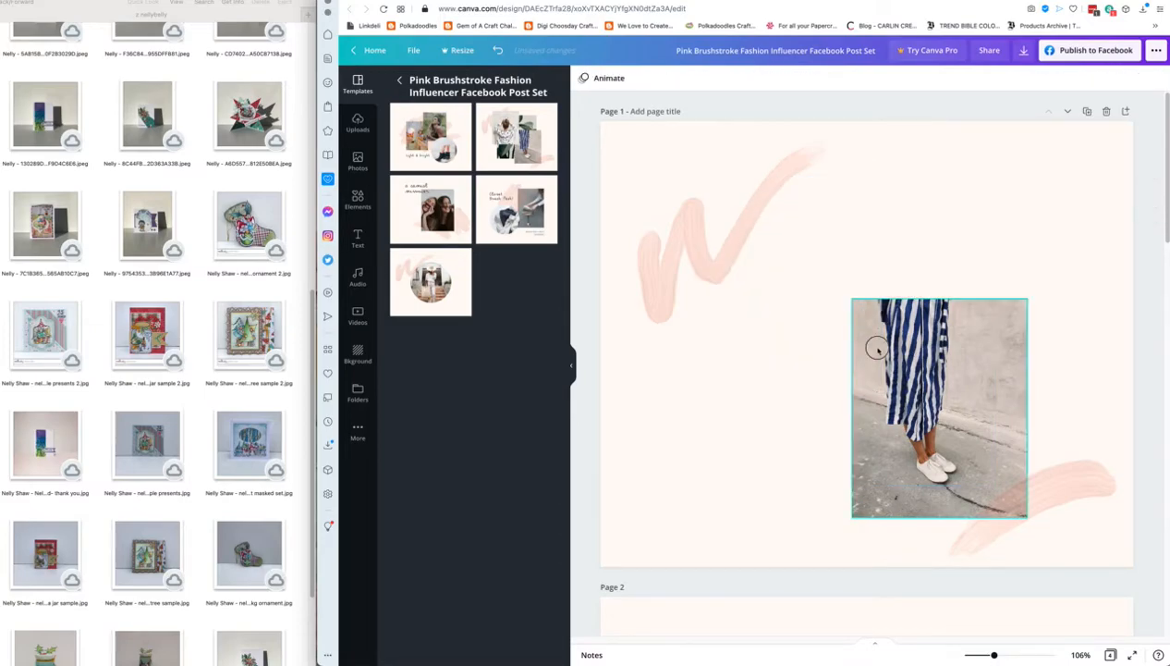
pyautogui.press('BackSpace')
pyautogui.click(728, 291)
pyautogui.press('BackSpace')
pyautogui.click(997, 498)
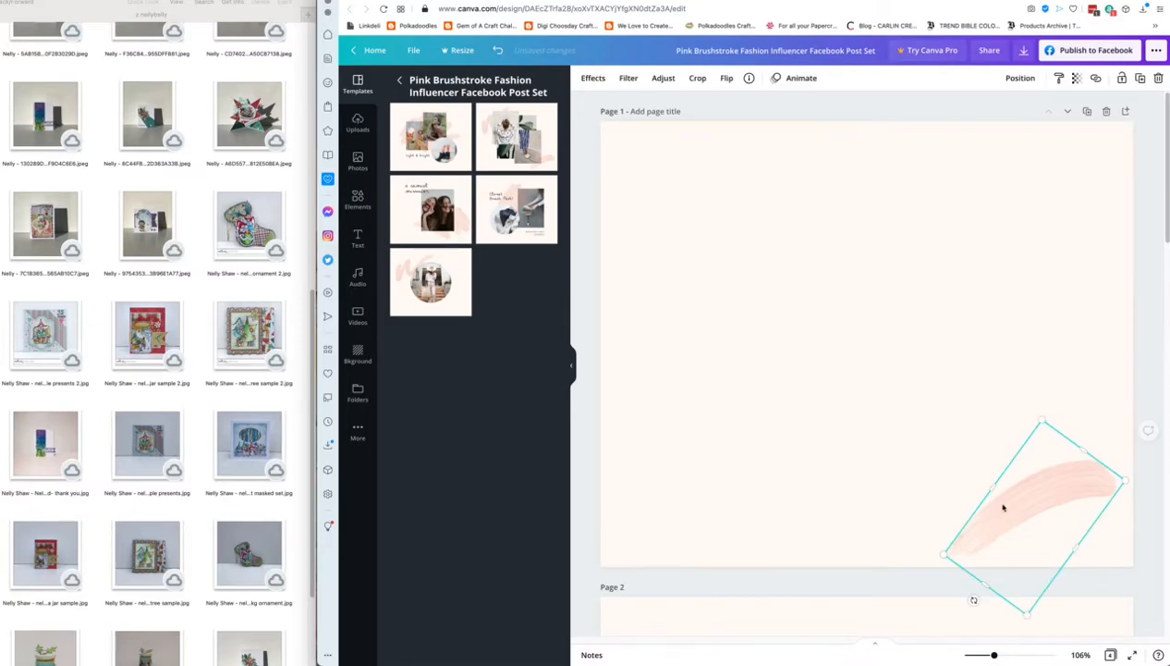
pyautogui.press('BackSpace')
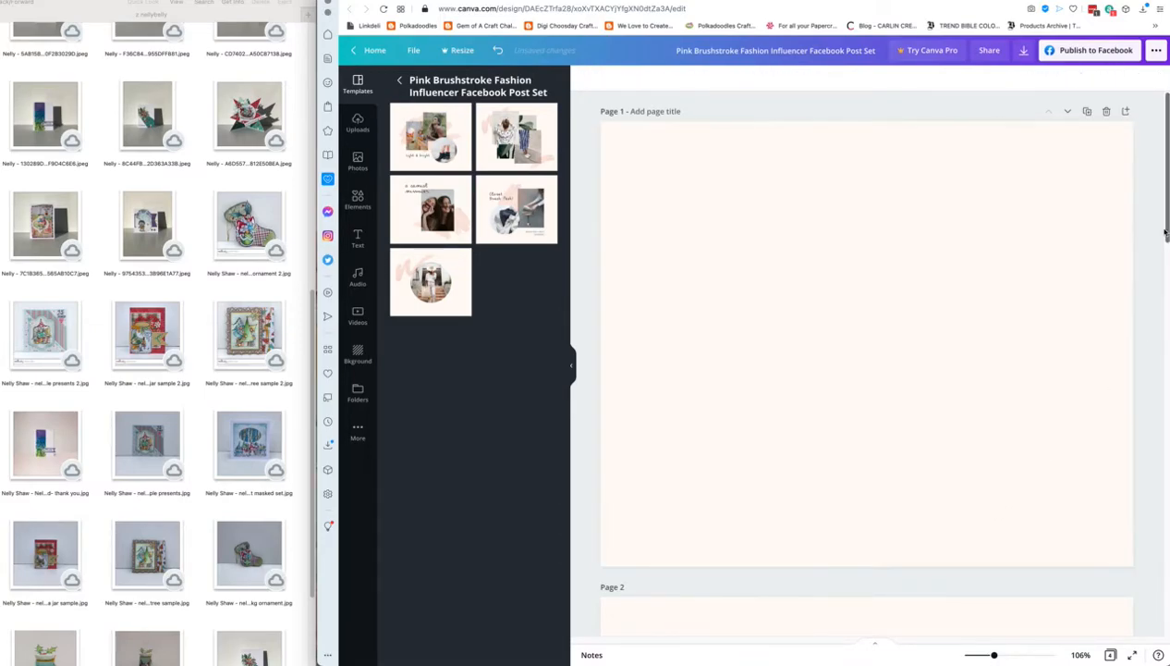
# Step: Delete the three remaining template pages so that only the blank first page is left
pyautogui.scroll(-4, 1133, 323)
pyautogui.click(1106, 259)
pyautogui.click(1106, 259)
pyautogui.click(1107, 260)
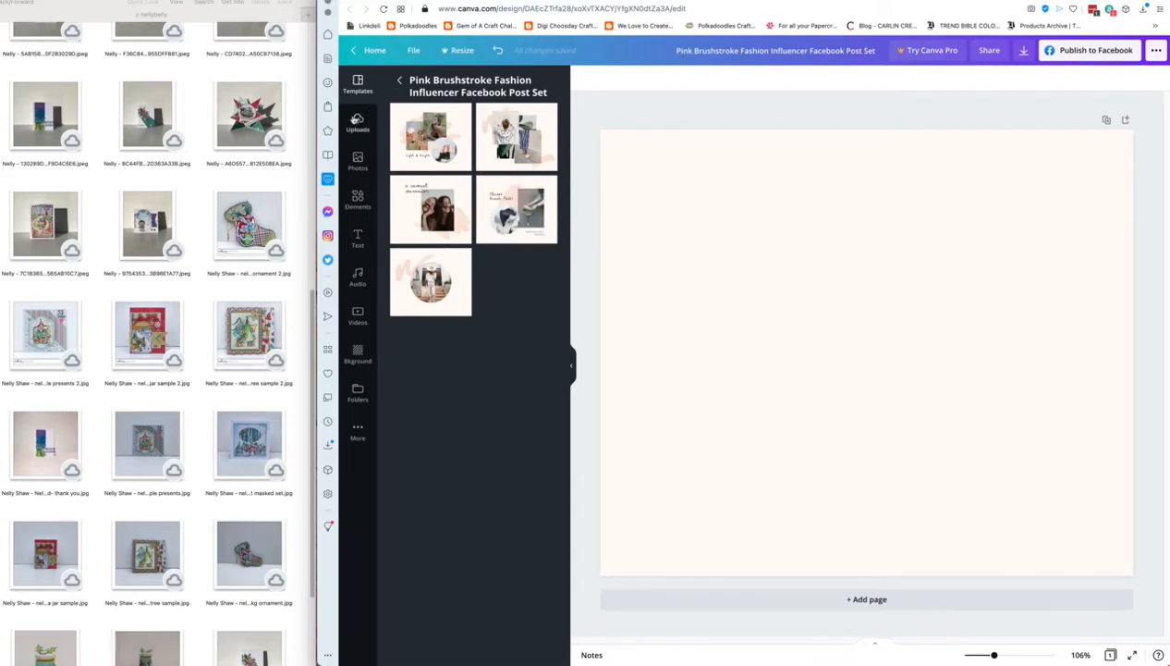
# Step: Find photos under the White background suggestion and add the free whitewashed wood plank photo to the page
pyautogui.click(357, 170)
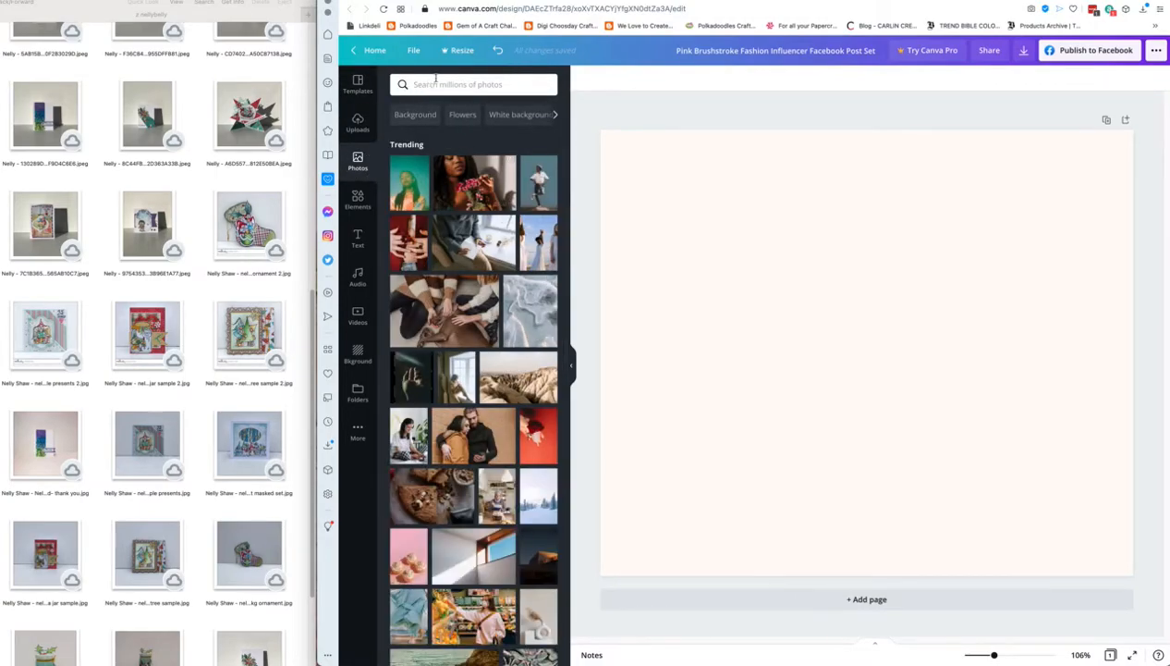
pyautogui.click(511, 124)
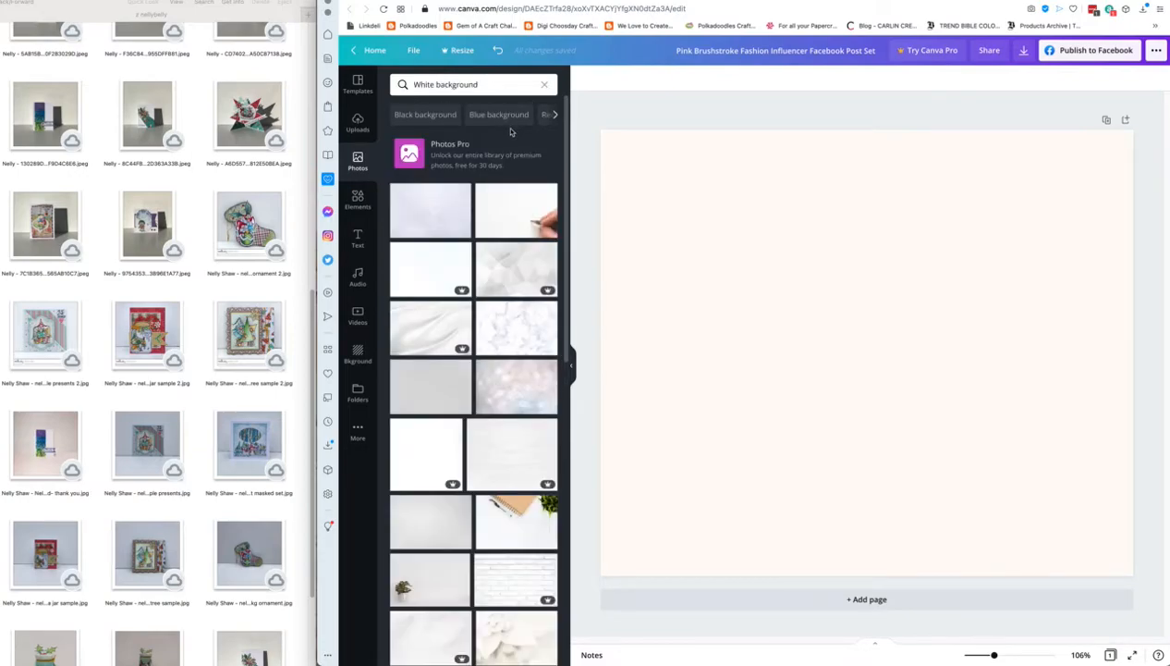
pyautogui.moveTo(566, 143); pyautogui.dragTo(561, 301)
pyautogui.scroll(-5, 471, 370)
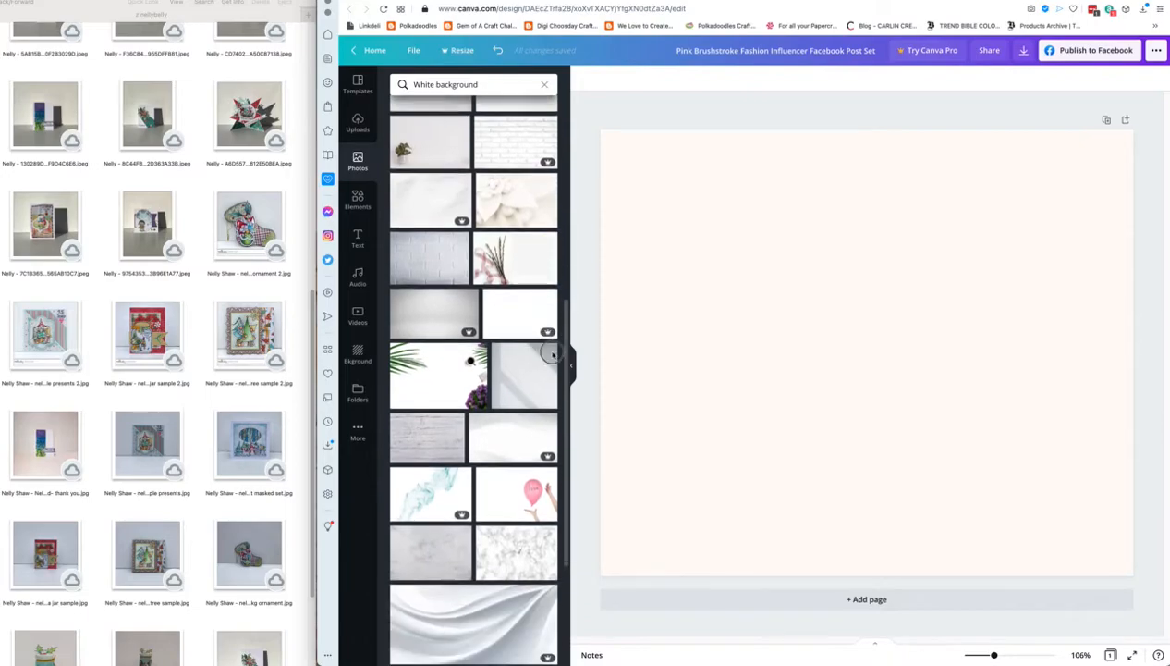
pyautogui.click(417, 328)
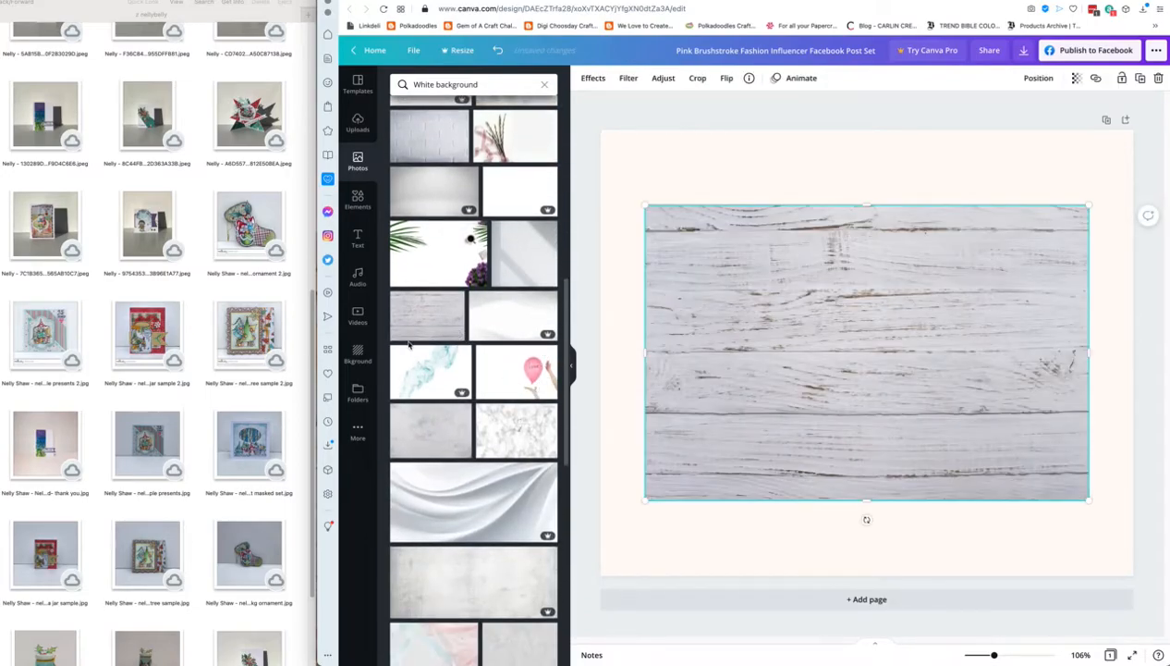
# Step: Align the wood plank photo with the page's upper-left corner and enlarge it to cover the whole page
pyautogui.moveTo(755, 294); pyautogui.dragTo(726, 246)
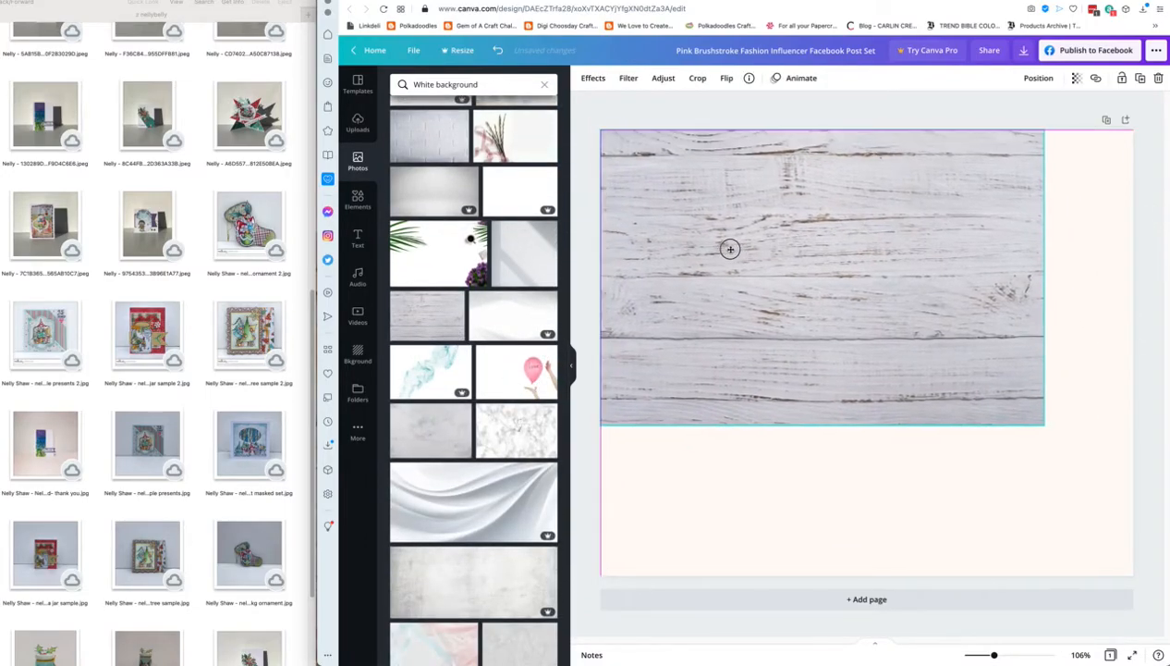
pyautogui.moveTo(1044, 424); pyautogui.dragTo(1139, 472)
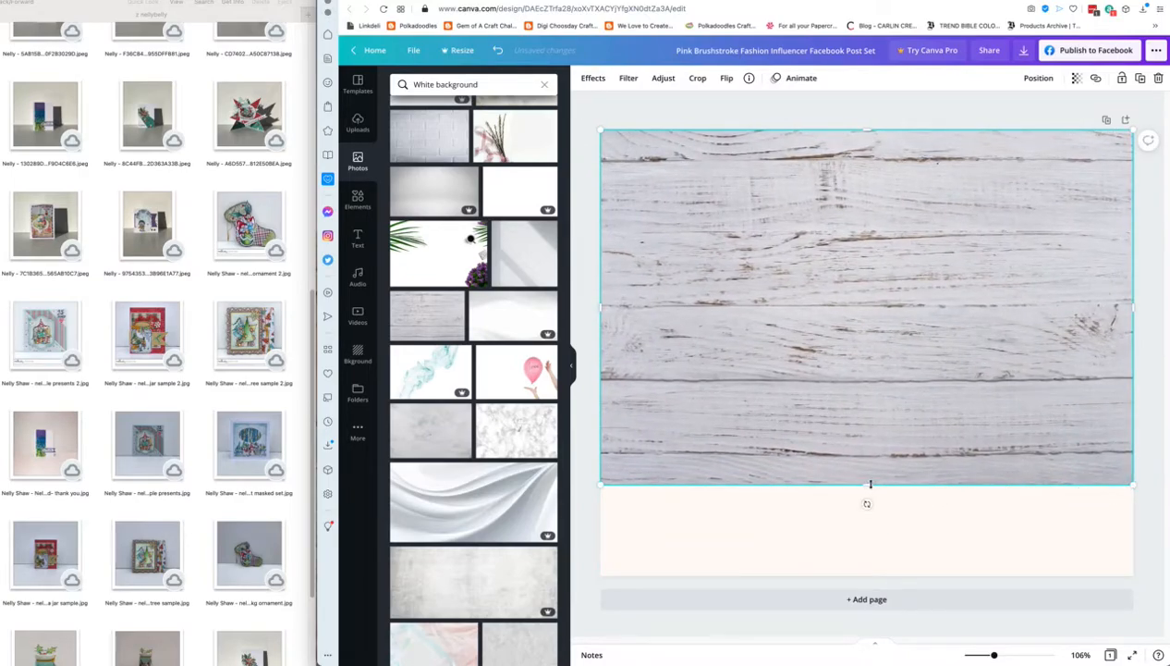
pyautogui.moveTo(1133, 485); pyautogui.dragTo(1031, 416)
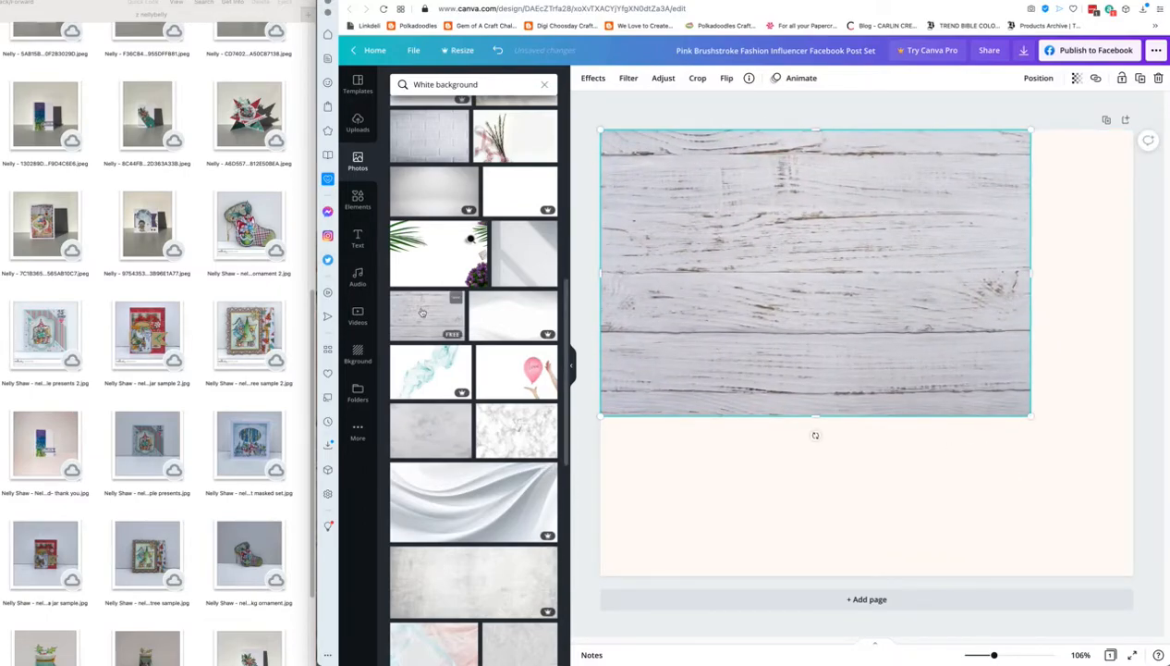
pyautogui.moveTo(801, 270)
pyautogui.mouseDown()
pyautogui.moveTo(841, 275)
pyautogui.moveTo(829, 300)
pyautogui.moveTo(836, 263)
pyautogui.moveTo(804, 268)
pyautogui.mouseUp()
pyautogui.moveTo(1033, 416); pyautogui.dragTo(1144, 482)
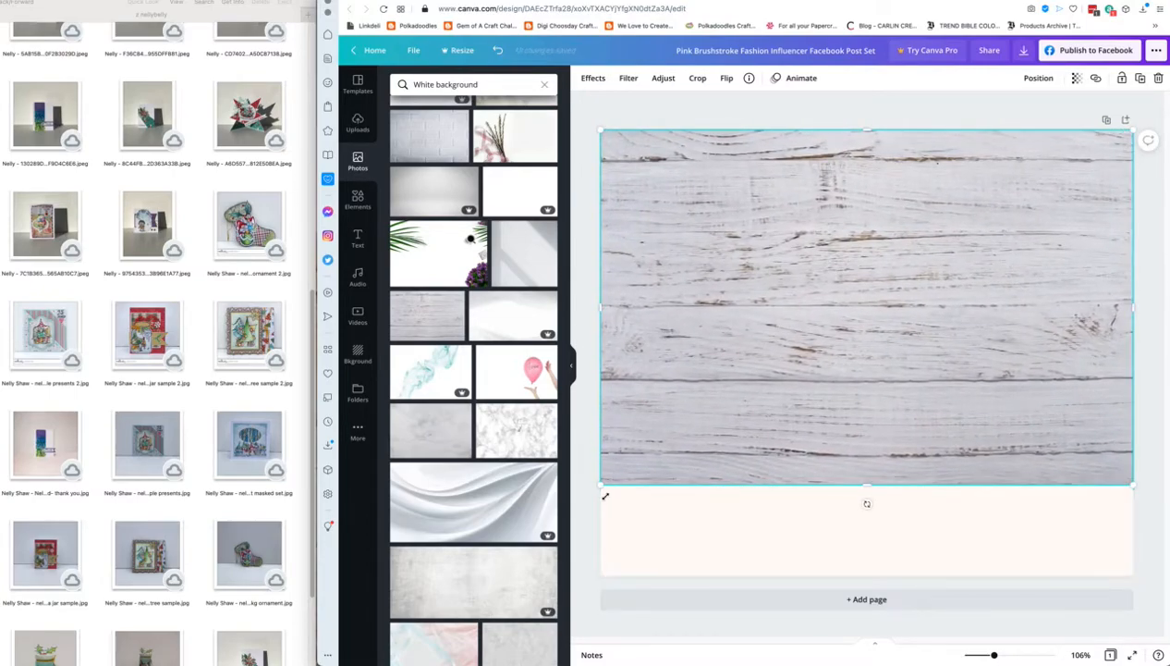
pyautogui.moveTo(867, 485); pyautogui.dragTo(864, 575)
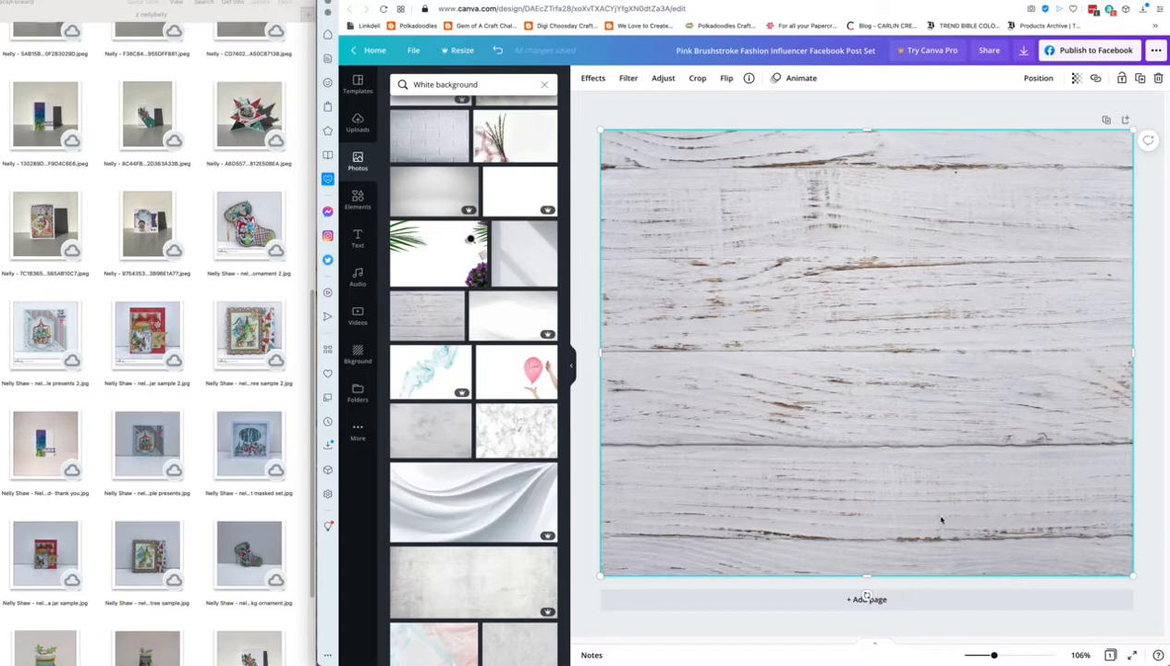
# Step: Set the wood plank photo as the page background and leave it deselected
pyautogui.click(744, 114)
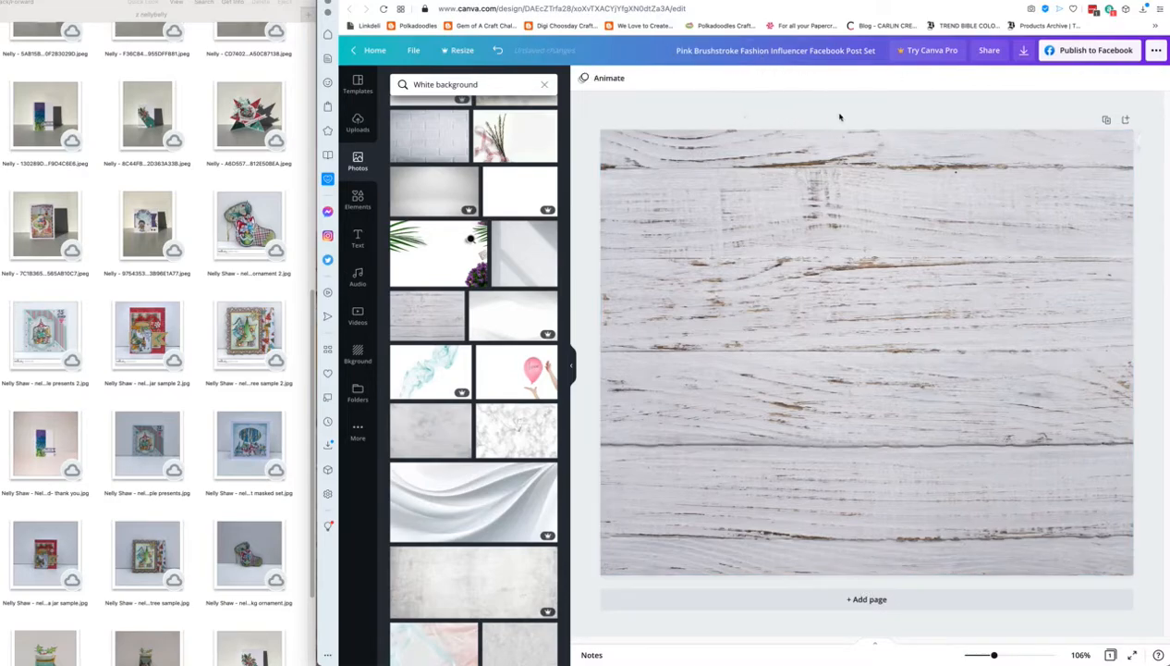
pyautogui.click(823, 188)
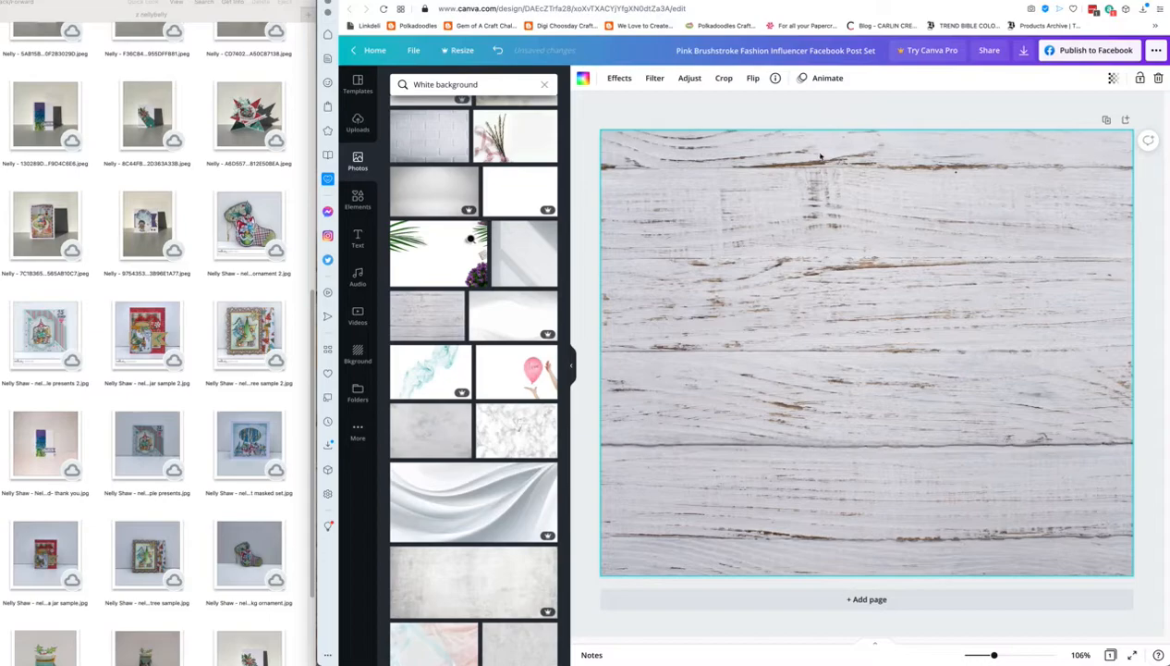
pyautogui.click(713, 115)
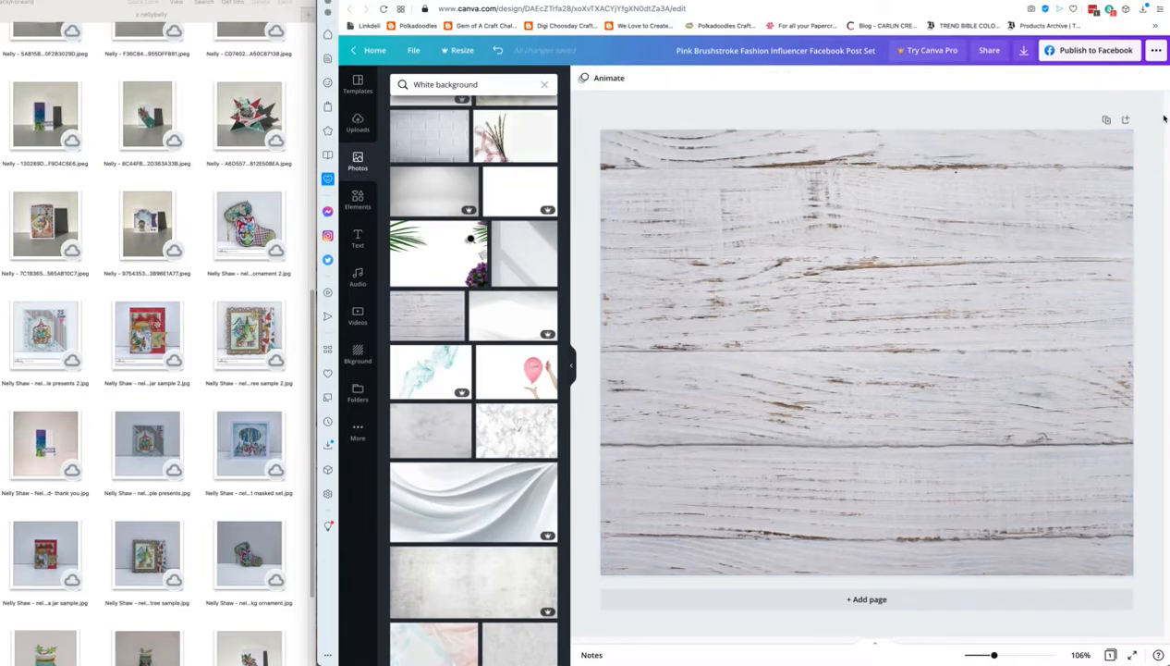
# Step: Upload the photo of the purple, blue and green Thanks card from the open file folder to the design's uploads
pyautogui.click(358, 123)
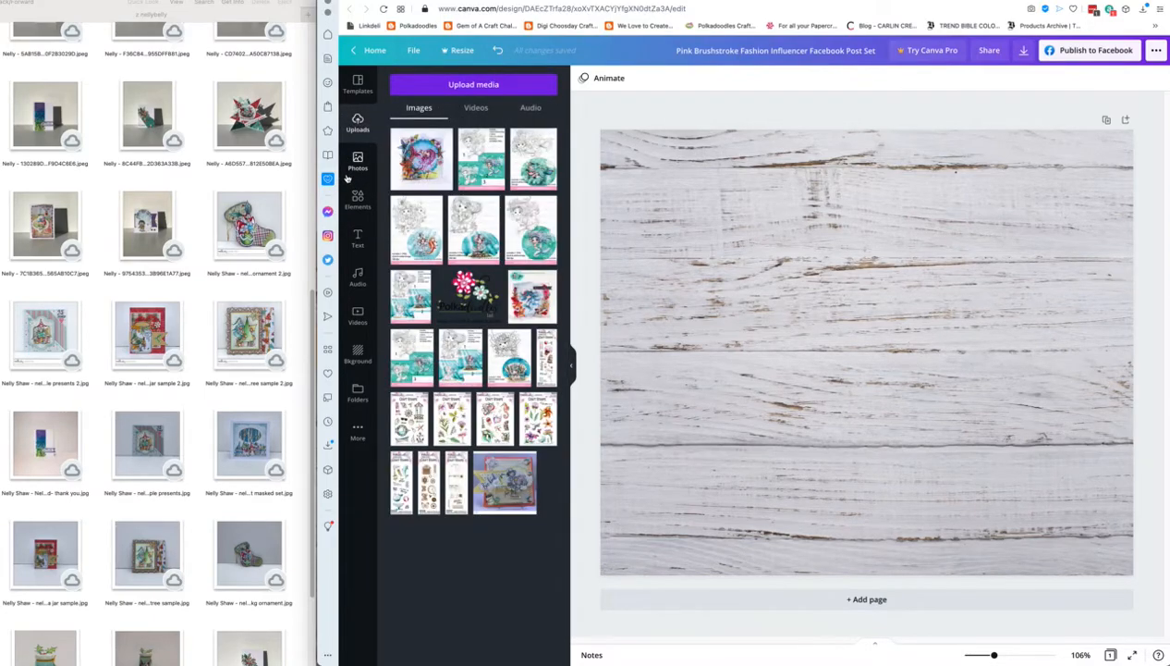
pyautogui.click(471, 85)
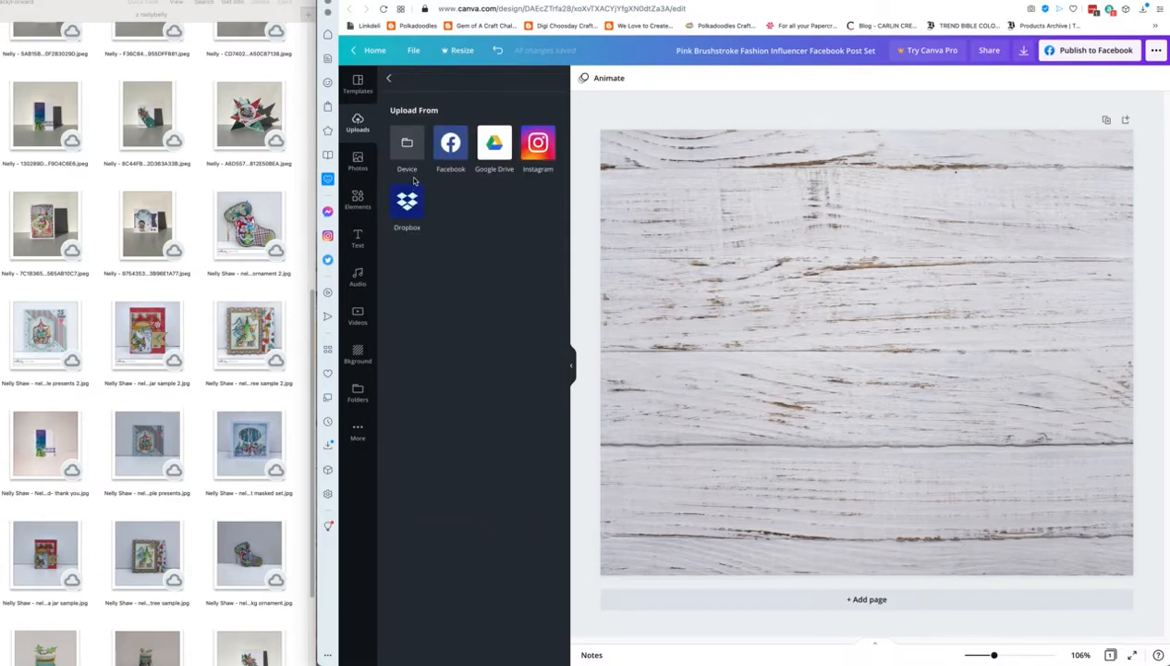
pyautogui.click(197, 180)
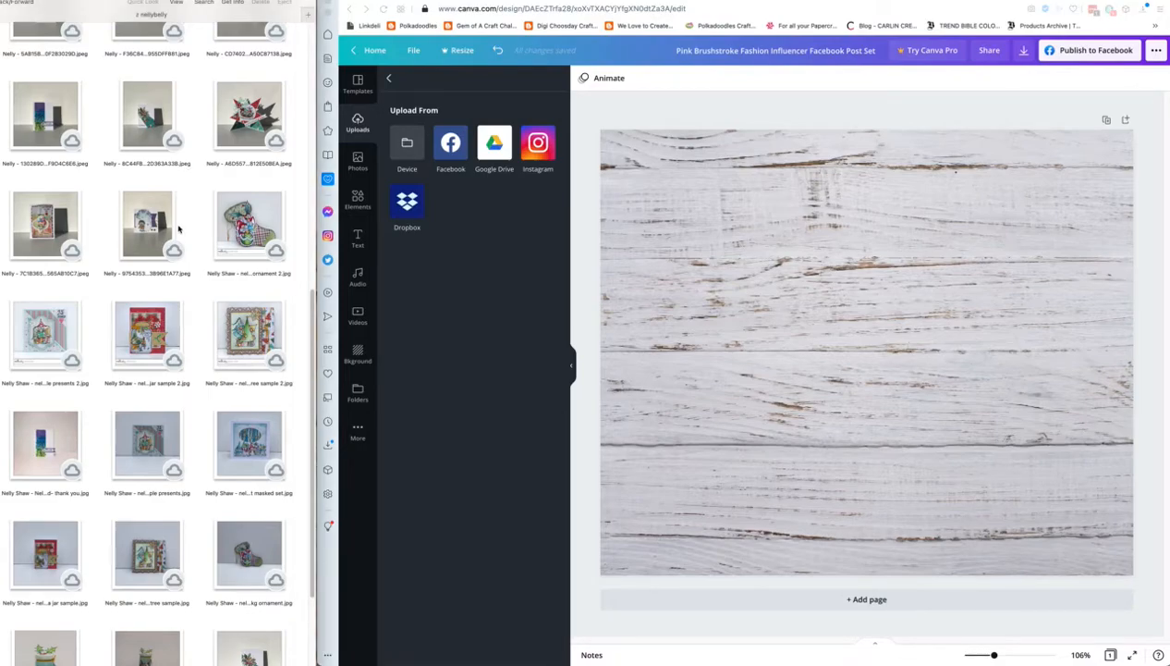
pyautogui.moveTo(51, 131); pyautogui.dragTo(470, 366)
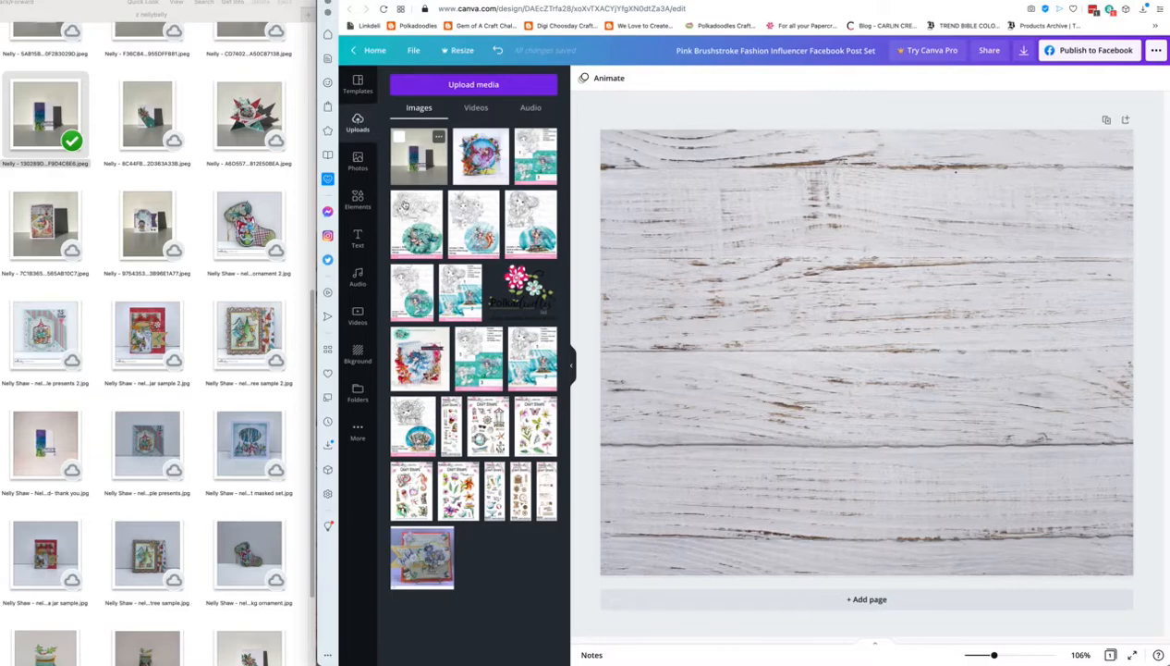
# Step: Place the uploaded Thanks card photo on the page and enlarge it to nearly the full page height
pyautogui.moveTo(415, 170); pyautogui.dragTo(722, 263)
pyautogui.moveTo(805, 307); pyautogui.dragTo(721, 266)
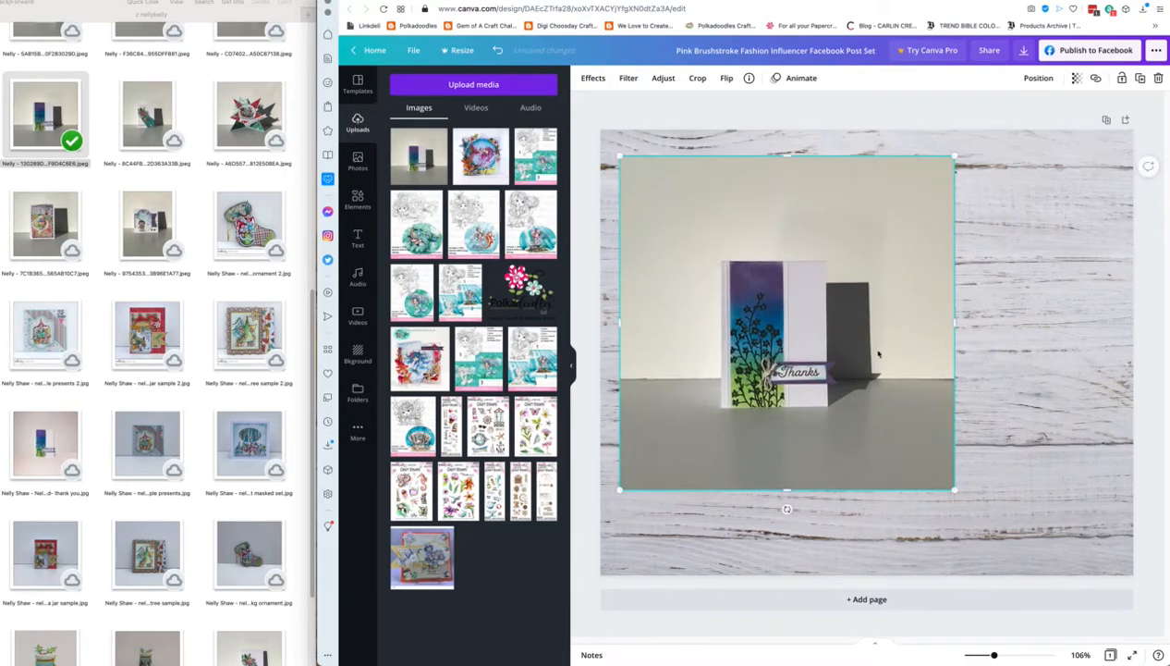
pyautogui.moveTo(955, 489); pyautogui.dragTo(1046, 562)
pyautogui.moveTo(620, 157); pyautogui.dragTo(604, 130)
pyautogui.moveTo(787, 262); pyautogui.dragTo(812, 263)
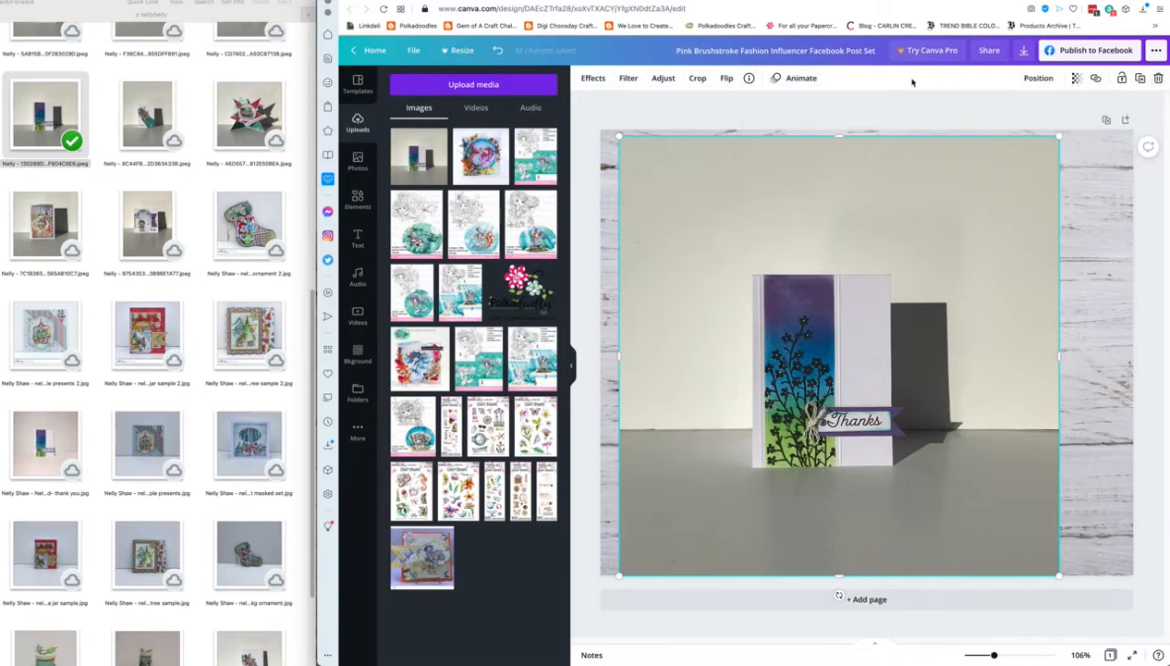
# Step: Try to remove the Thanks card photo's background with the Background Remover effect
pyautogui.click(595, 80)
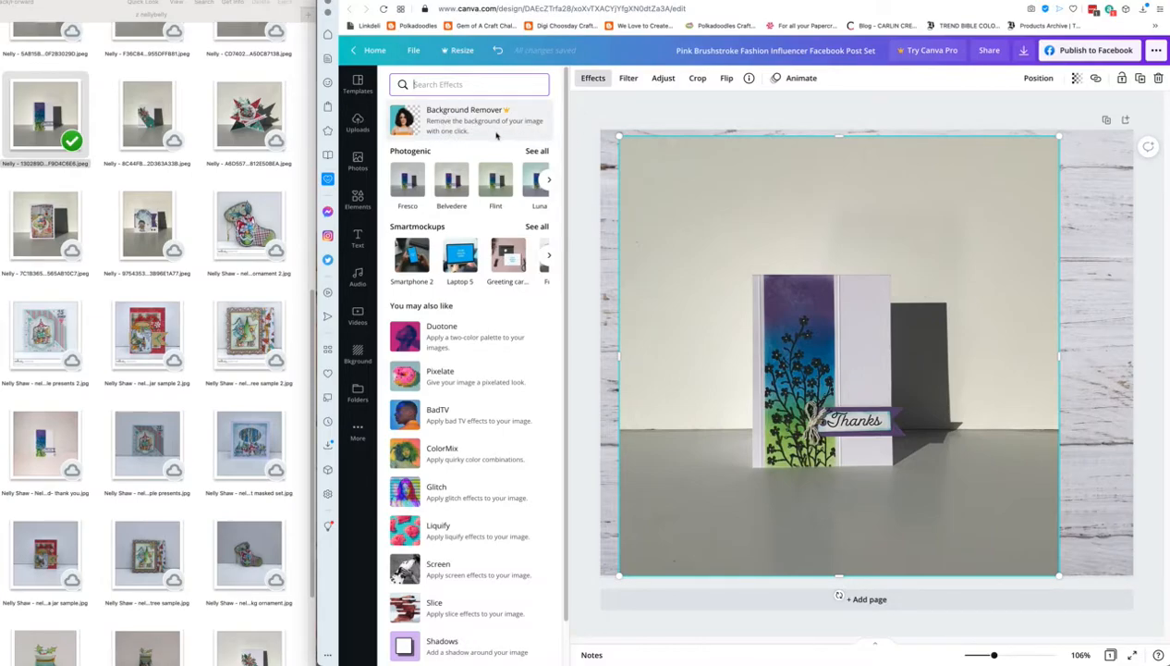
pyautogui.click(469, 131)
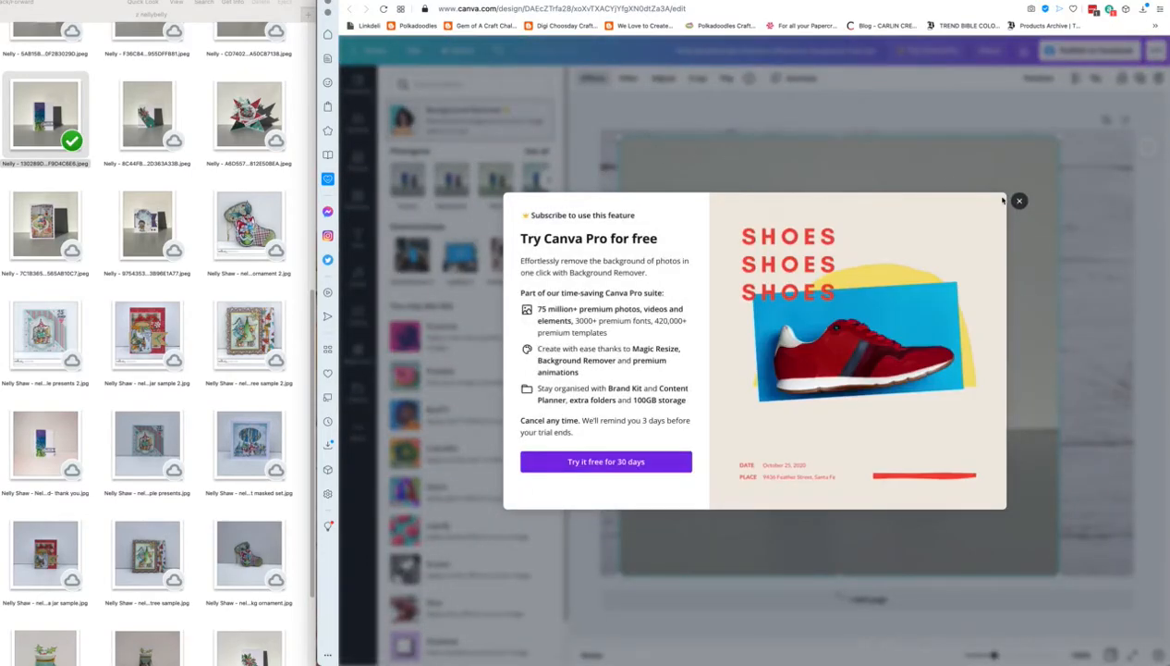
pyautogui.click(1018, 201)
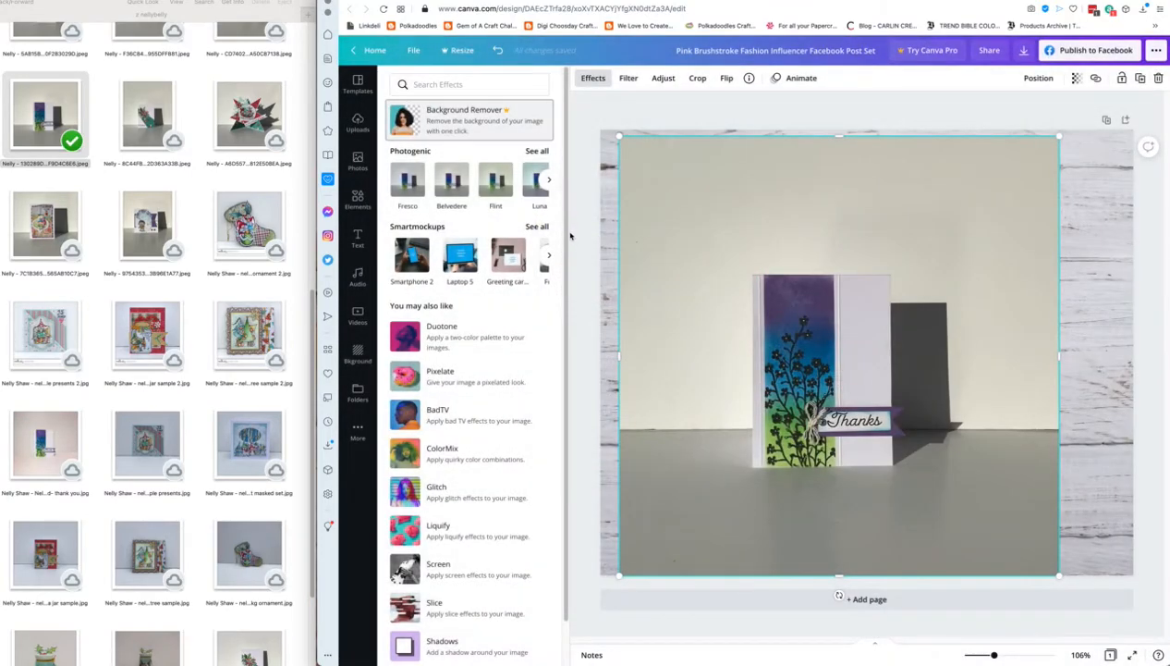
pyautogui.click(482, 129)
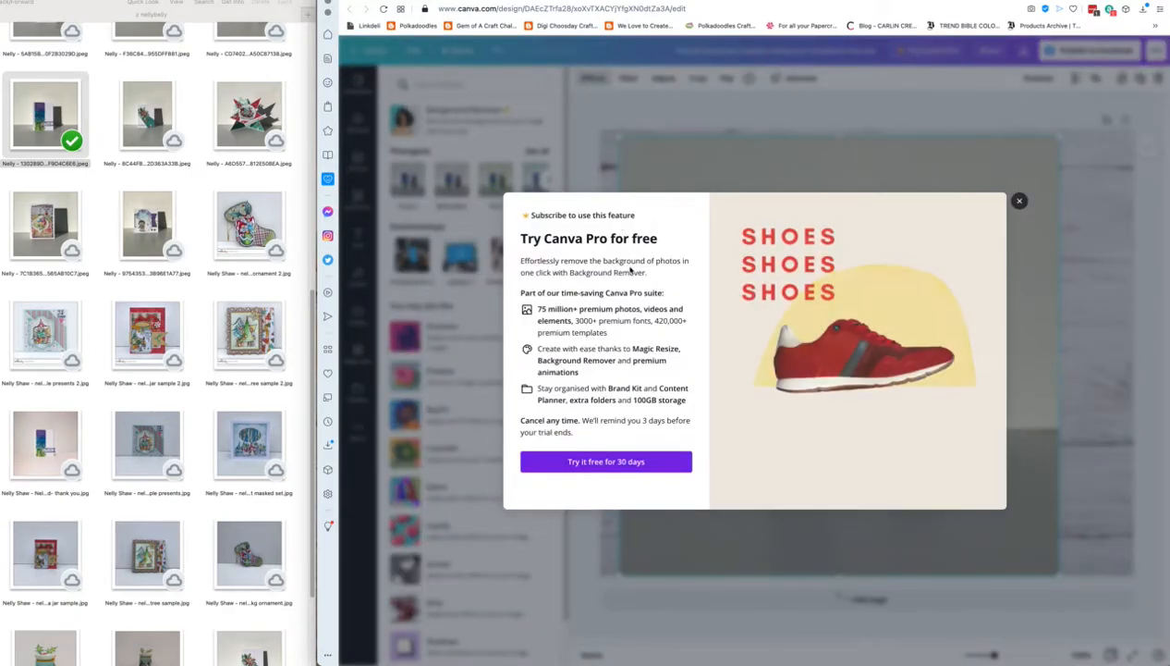
pyautogui.click(1017, 202)
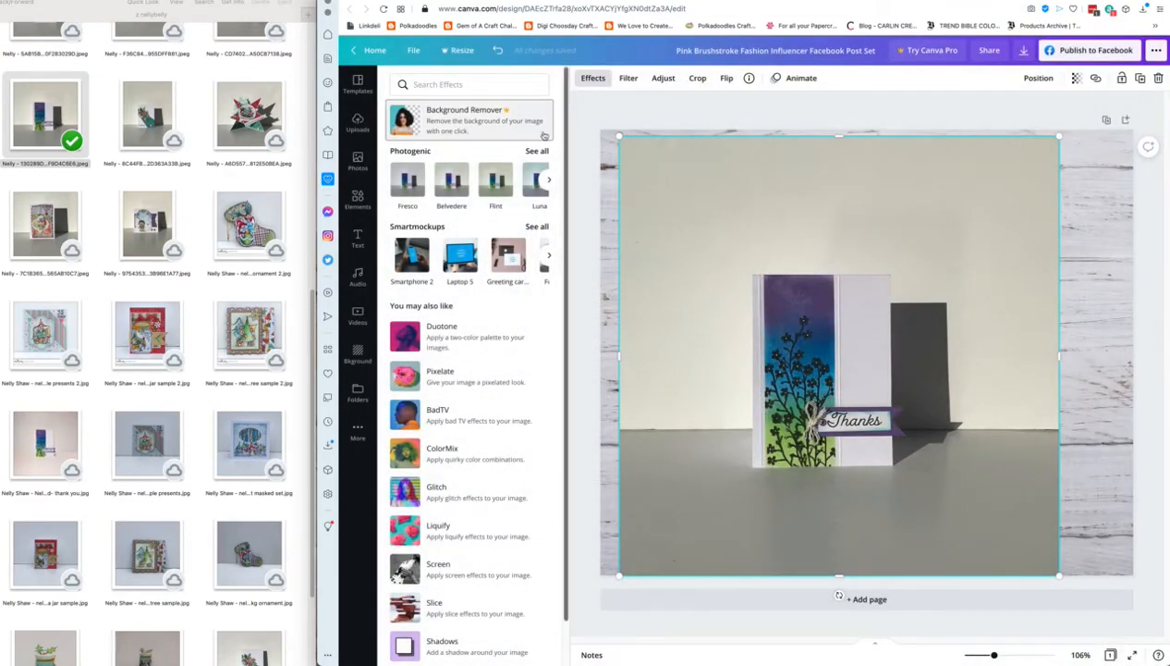
# Step: Try the Fresco, Bali, Myst and Aero Photogenic effects on the card photo and undo them
pyautogui.click(403, 187)
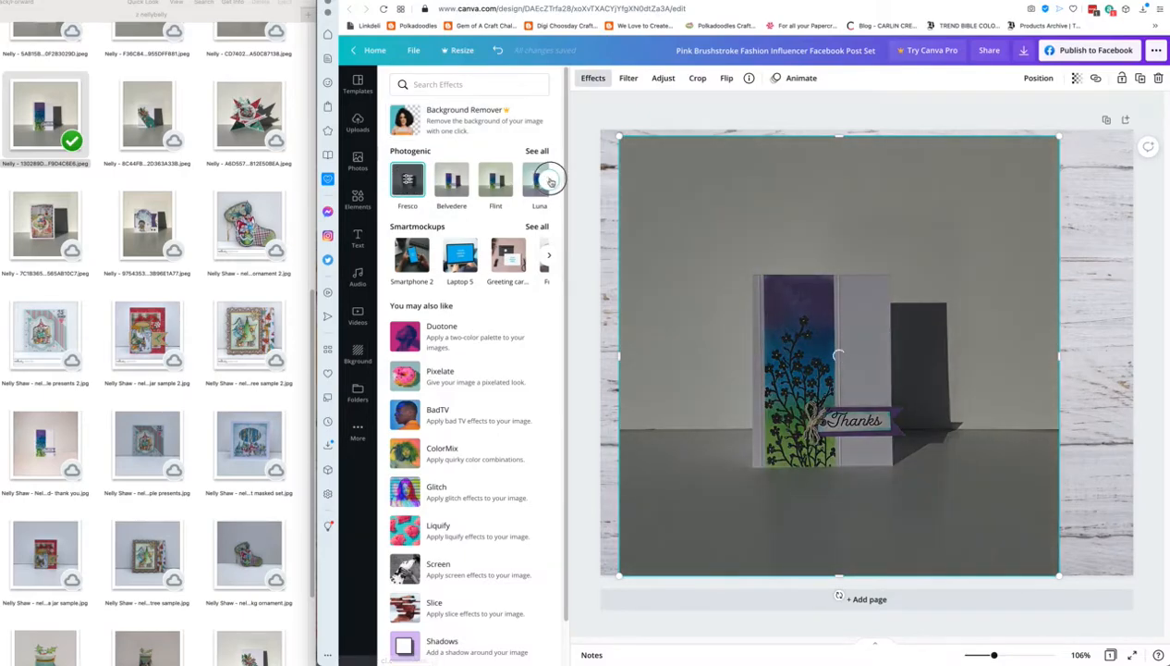
pyautogui.click(548, 180)
pyautogui.click(536, 196)
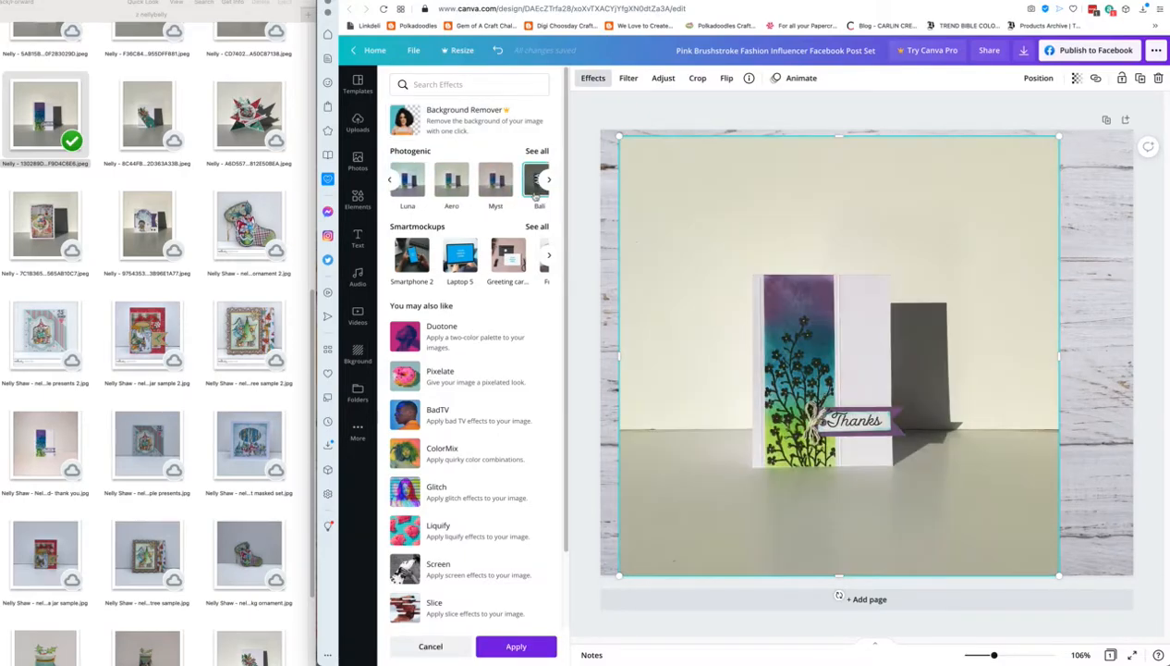
pyautogui.click(498, 190)
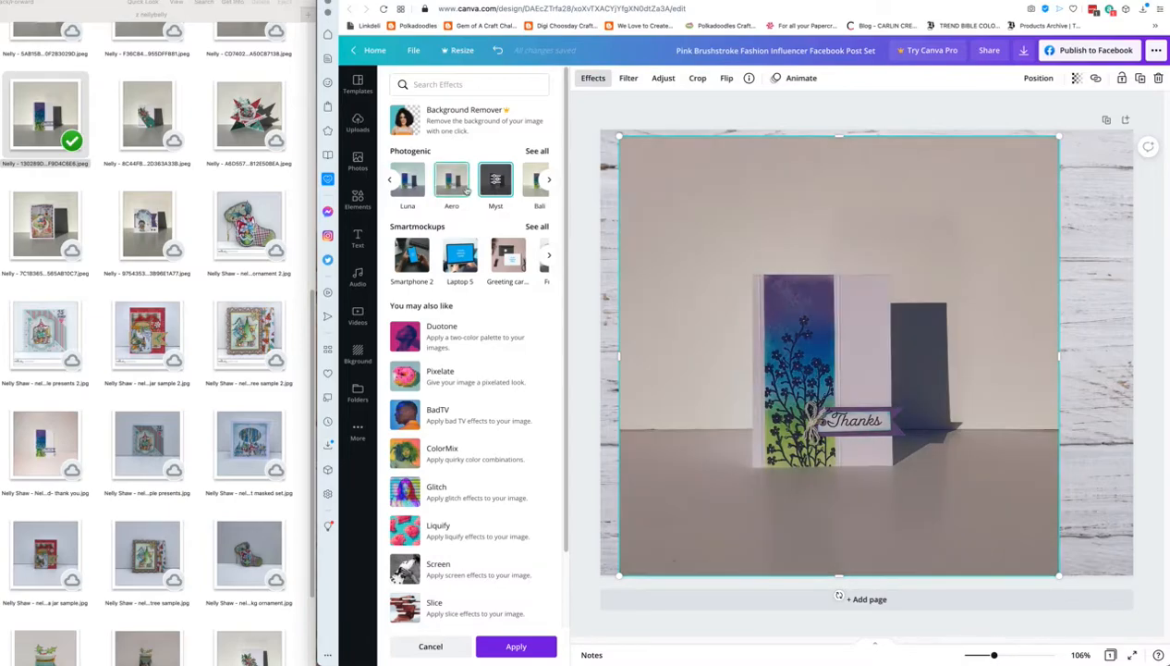
pyautogui.click(460, 189)
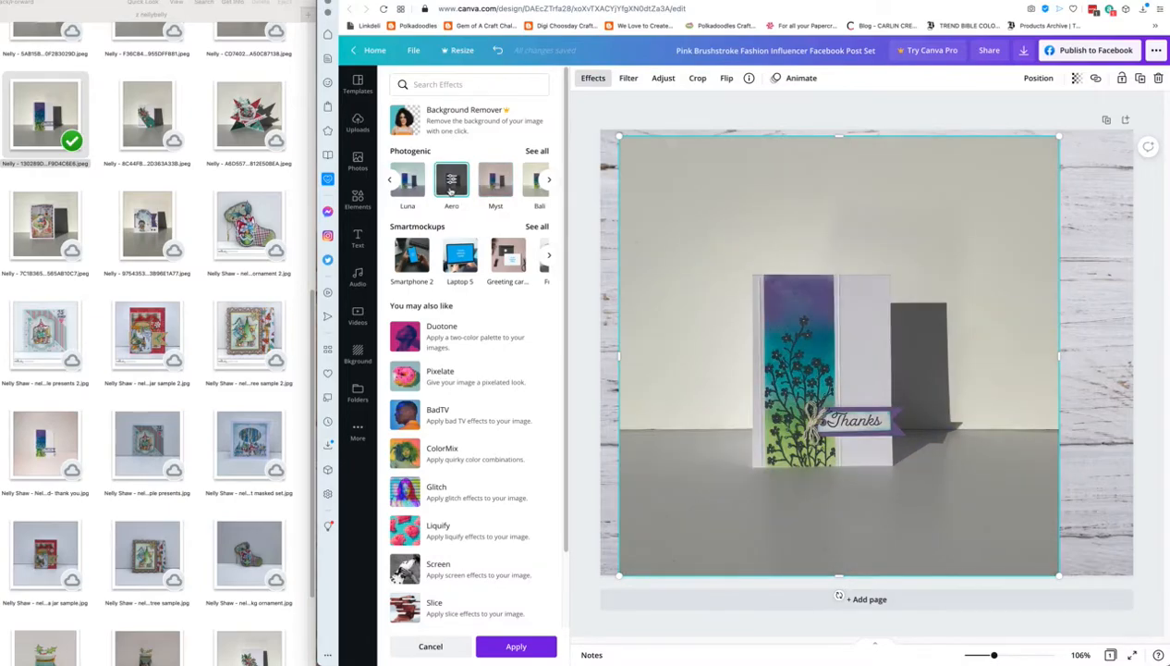
pyautogui.click(390, 180)
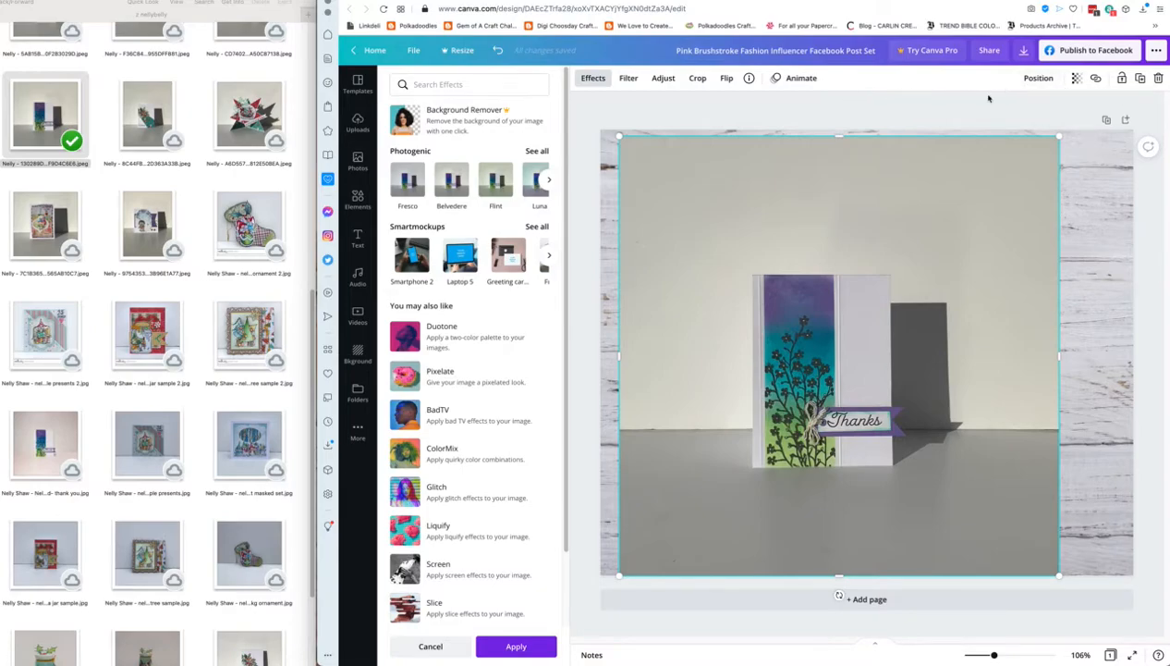
pyautogui.click(496, 53)
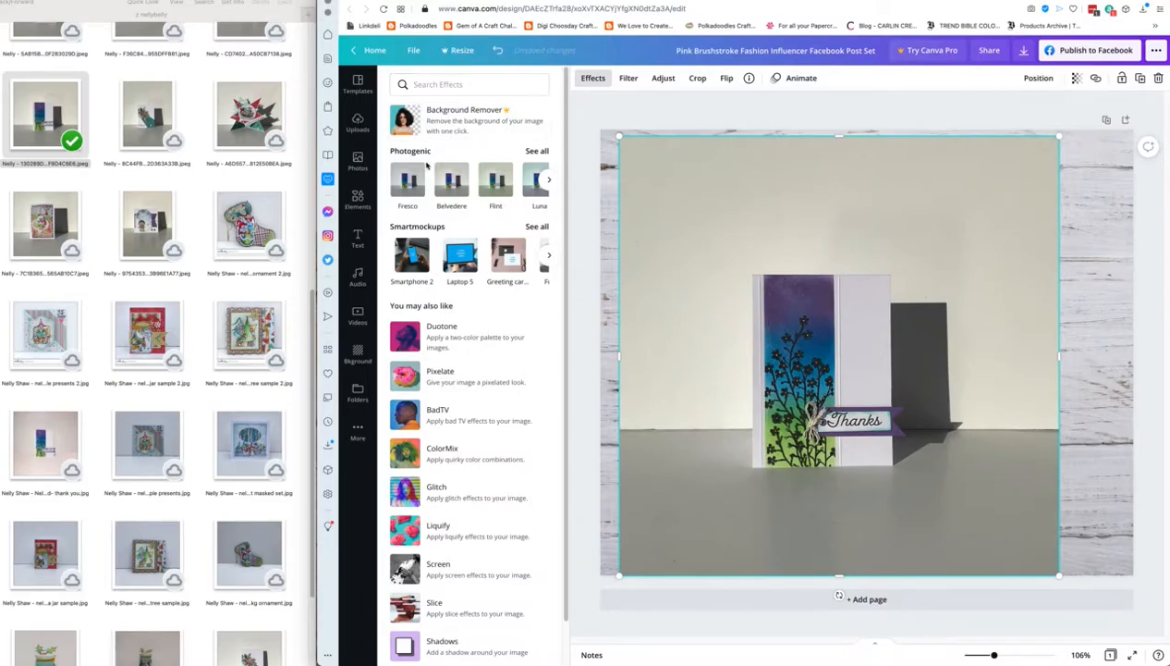
# Step: Try the Fresco and Belvedere Photogenic effects on the card photo
pyautogui.click(406, 192)
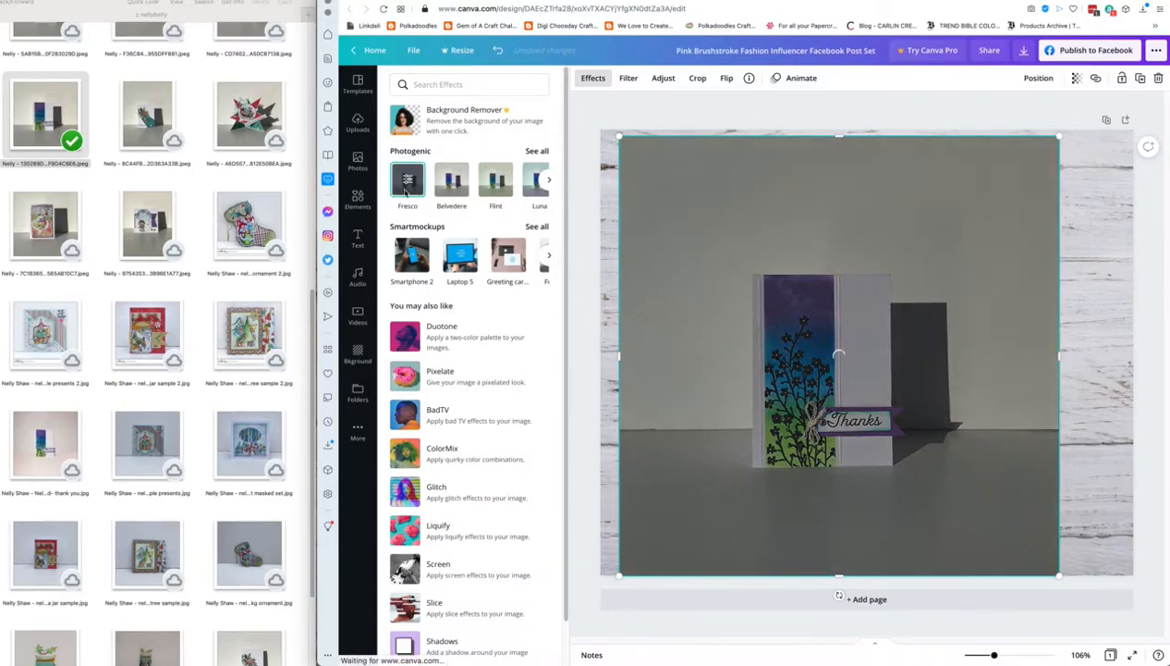
pyautogui.click(449, 190)
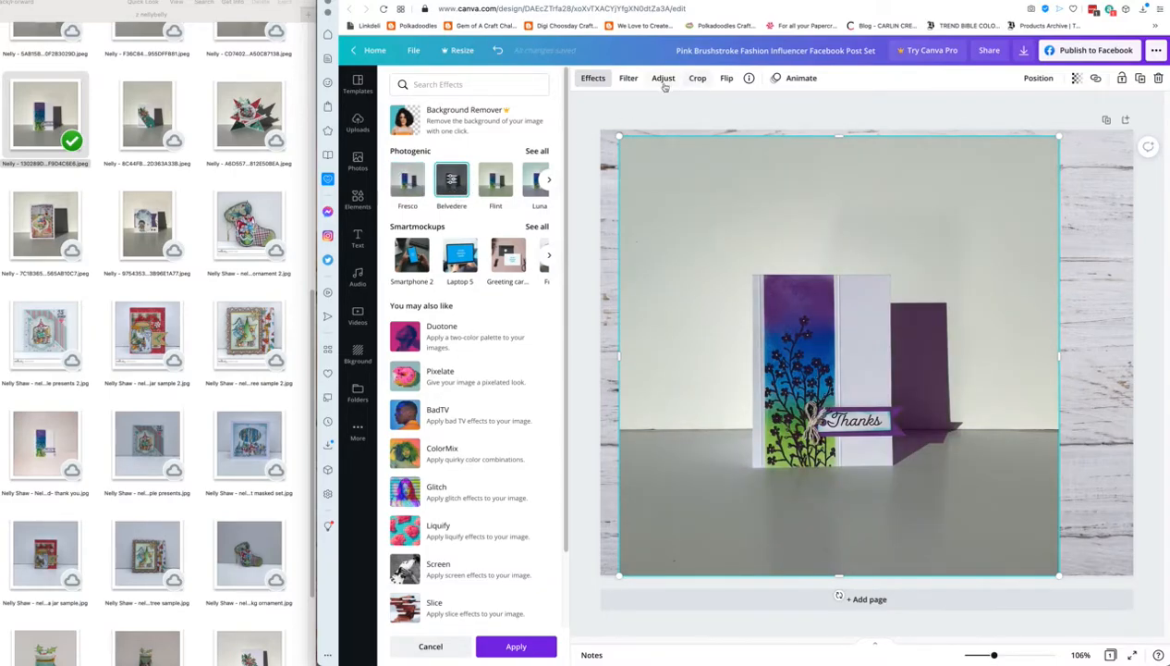
pyautogui.click(628, 81)
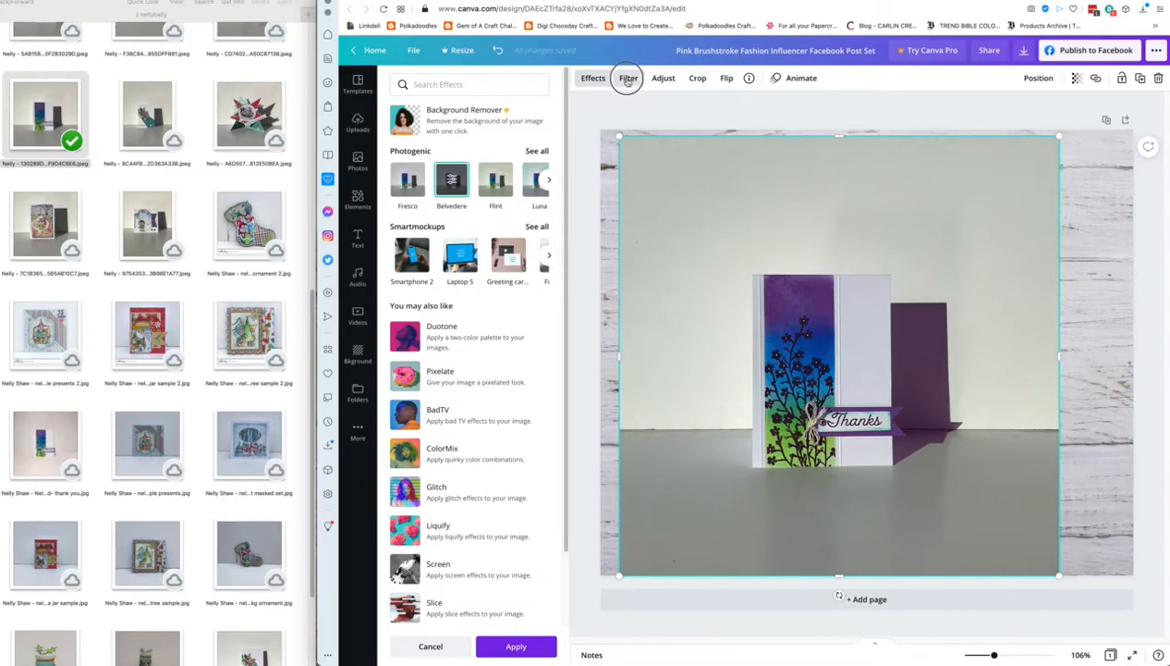
pyautogui.moveTo(568, 194)
pyautogui.mouseDown()
pyautogui.moveTo(553, 393)
pyautogui.moveTo(568, 176)
pyautogui.mouseUp()
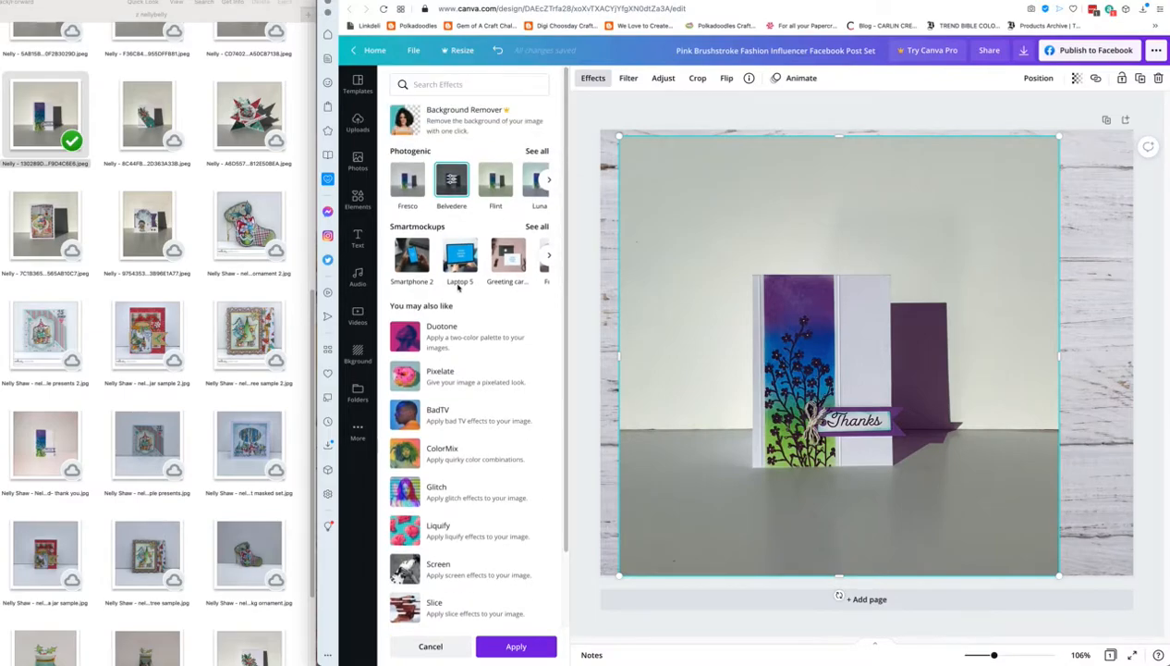
# Step: Try the greeting card Smartmockup on the card photo, enlarge it over the page, and undo it
pyautogui.click(507, 263)
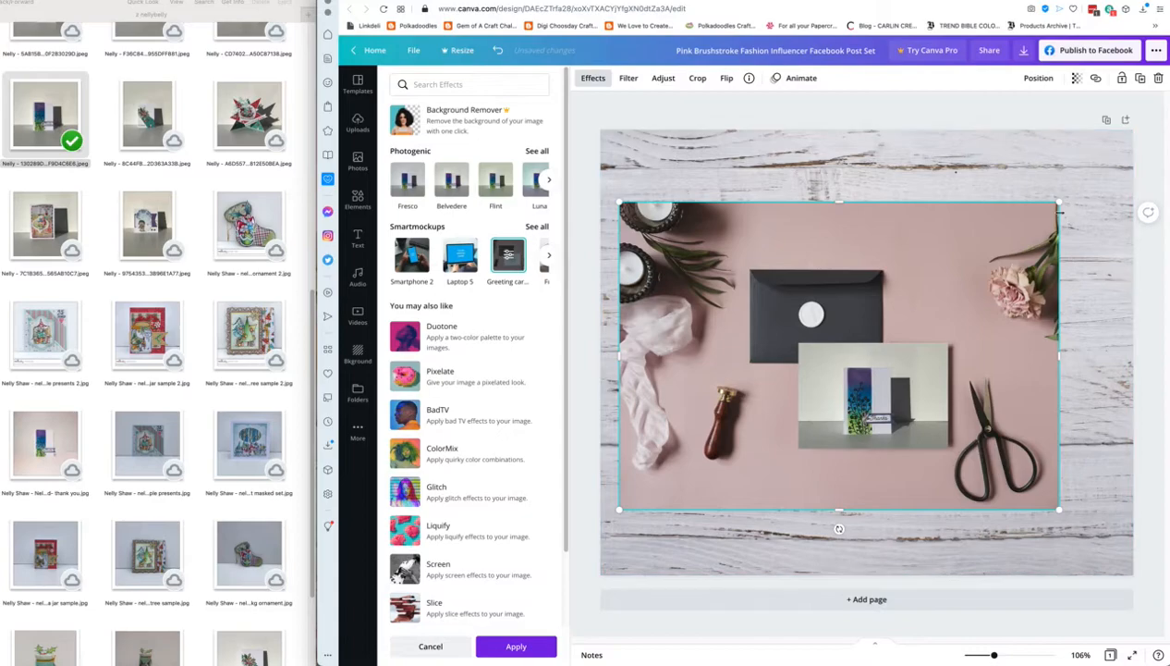
pyautogui.moveTo(1060, 203); pyautogui.dragTo(1152, 163)
pyautogui.moveTo(617, 507); pyautogui.dragTo(583, 628)
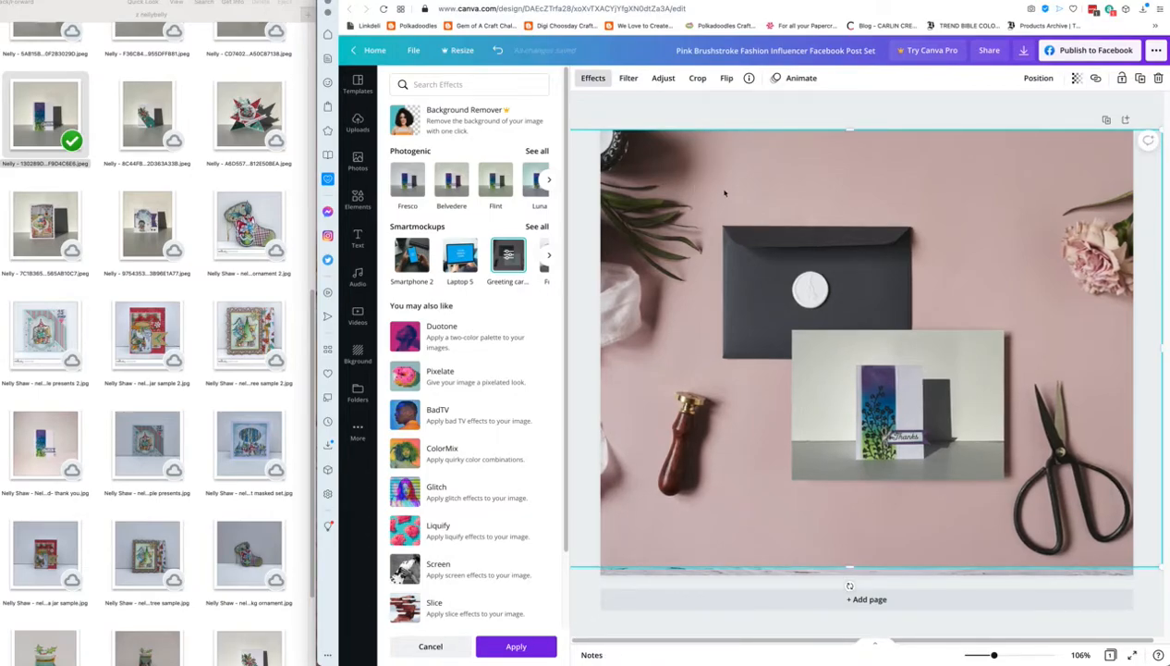
pyautogui.click(496, 50)
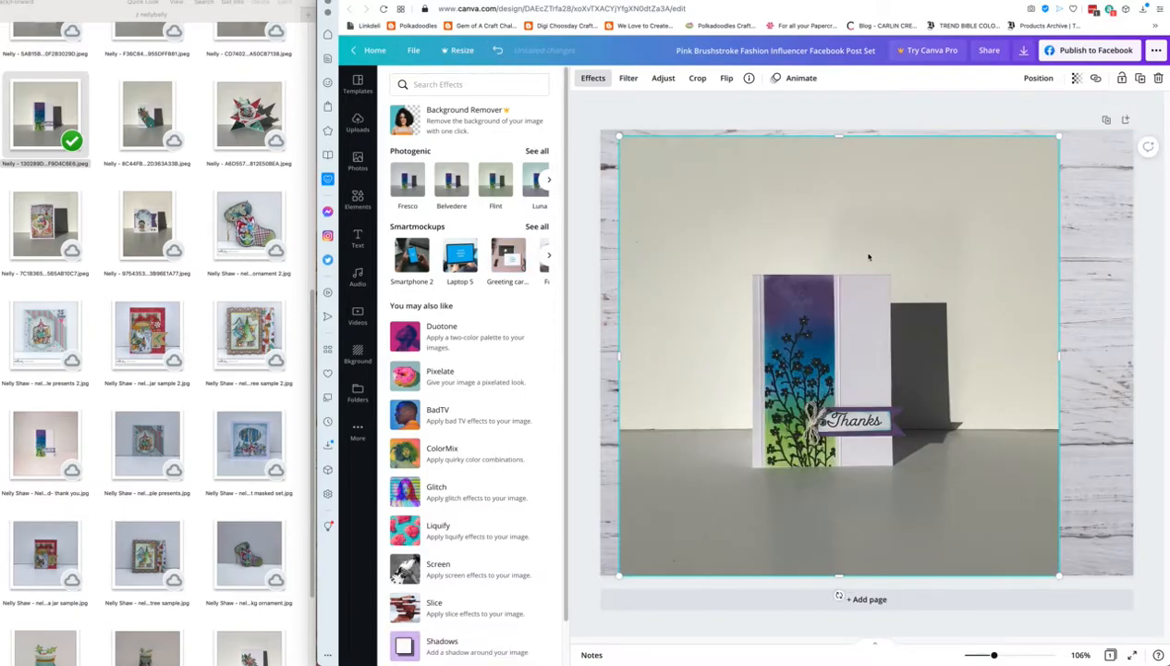
# Step: Enlarge and reposition the card photo so it covers the whole page with the card near the centre
pyautogui.moveTo(872, 265); pyautogui.dragTo(856, 246)
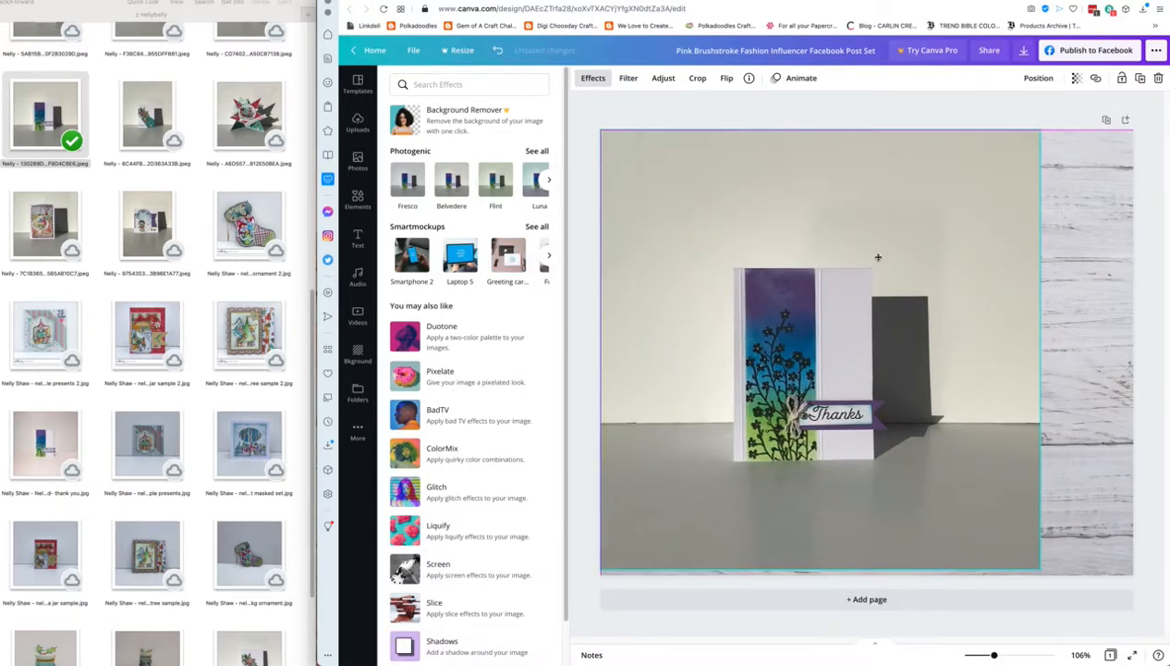
pyautogui.moveTo(1041, 569); pyautogui.dragTo(1145, 647)
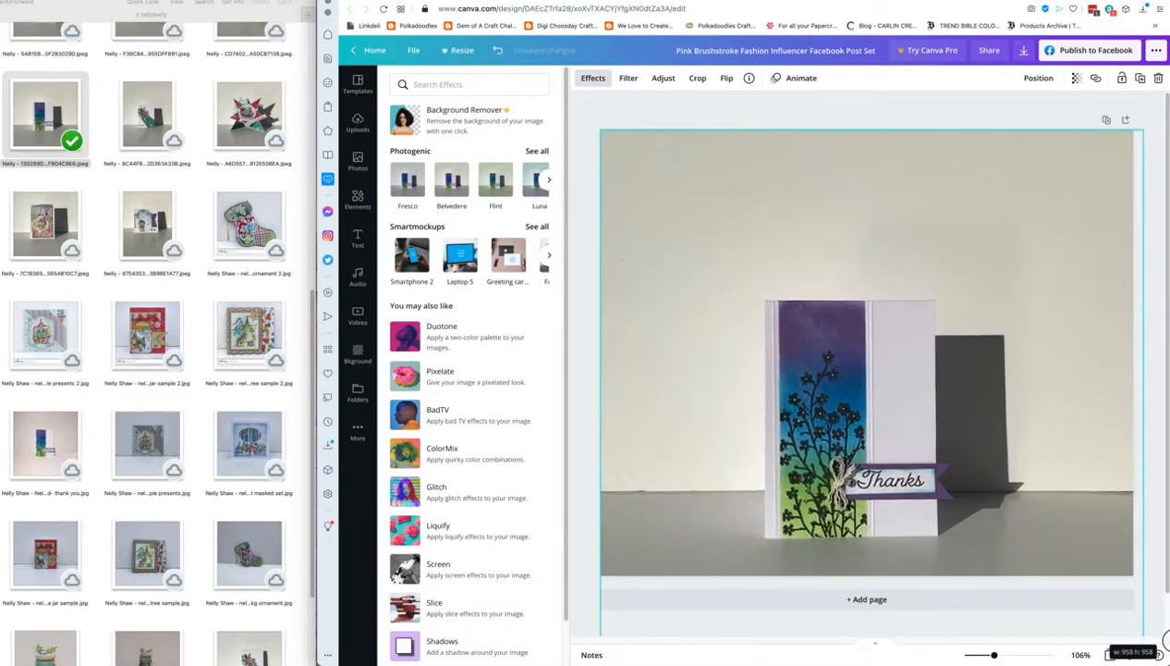
pyautogui.moveTo(599, 130); pyautogui.dragTo(488, 52)
pyautogui.moveTo(745, 334); pyautogui.dragTo(786, 331)
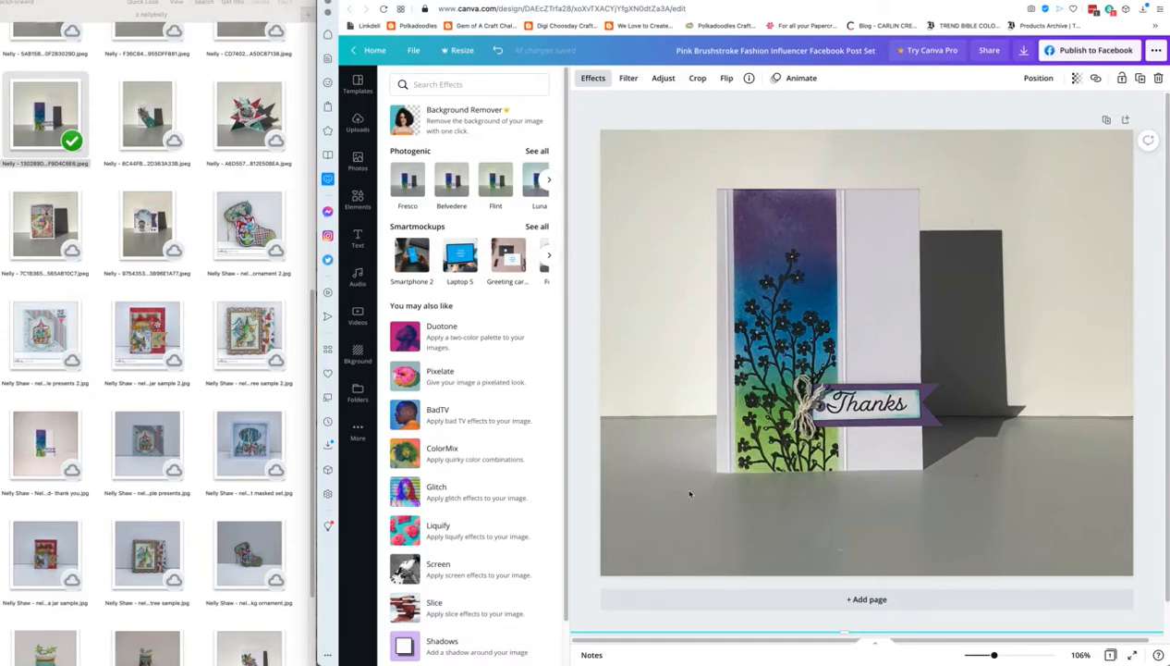
pyautogui.moveTo(967, 500); pyautogui.dragTo(844, 371)
pyautogui.moveTo(1025, 491); pyautogui.dragTo(1089, 554)
pyautogui.moveTo(728, 231); pyautogui.dragTo(848, 335)
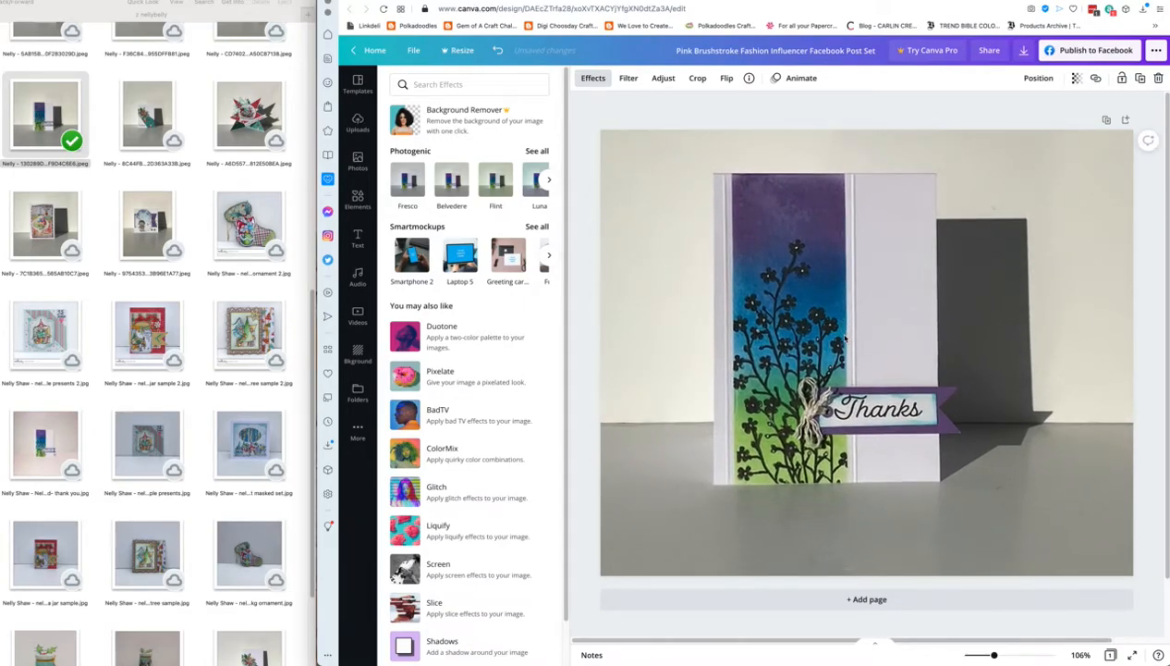
# Step: Crop the card photo closer around the card and its shadow, and centre it over the white wood background
pyautogui.click(695, 78)
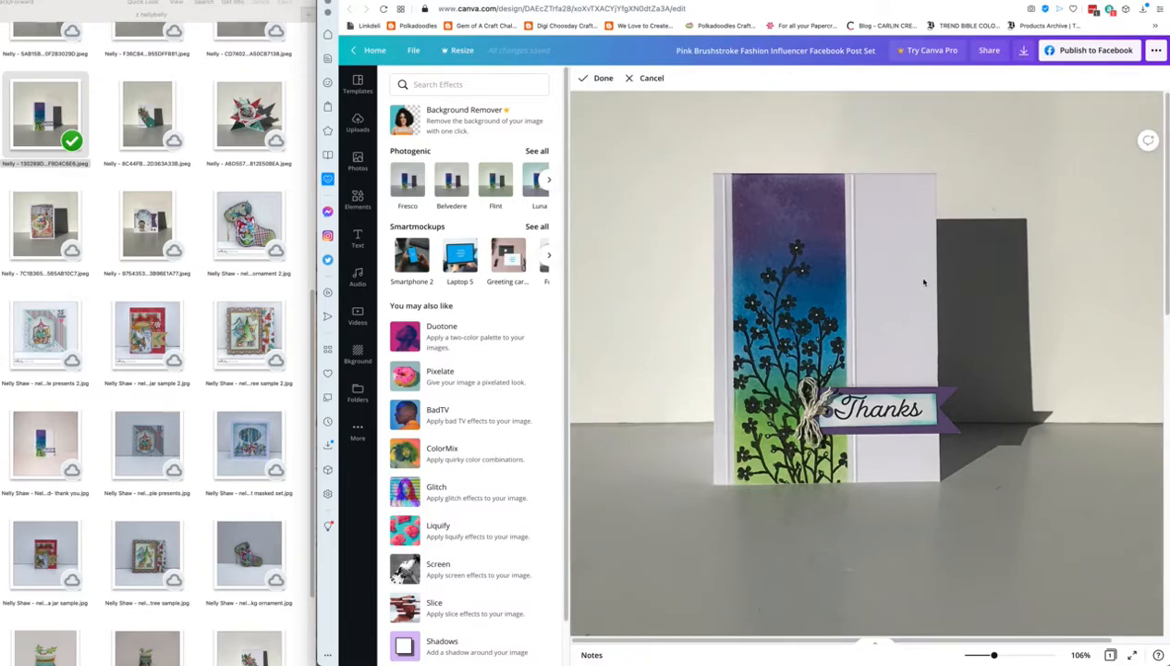
pyautogui.moveTo(993, 654); pyautogui.dragTo(980, 654)
pyautogui.moveTo(977, 654)
pyautogui.mouseDown()
pyautogui.moveTo(1009, 652)
pyautogui.moveTo(984, 655)
pyautogui.mouseUp()
pyautogui.moveTo(1108, 567); pyautogui.dragTo(1012, 455)
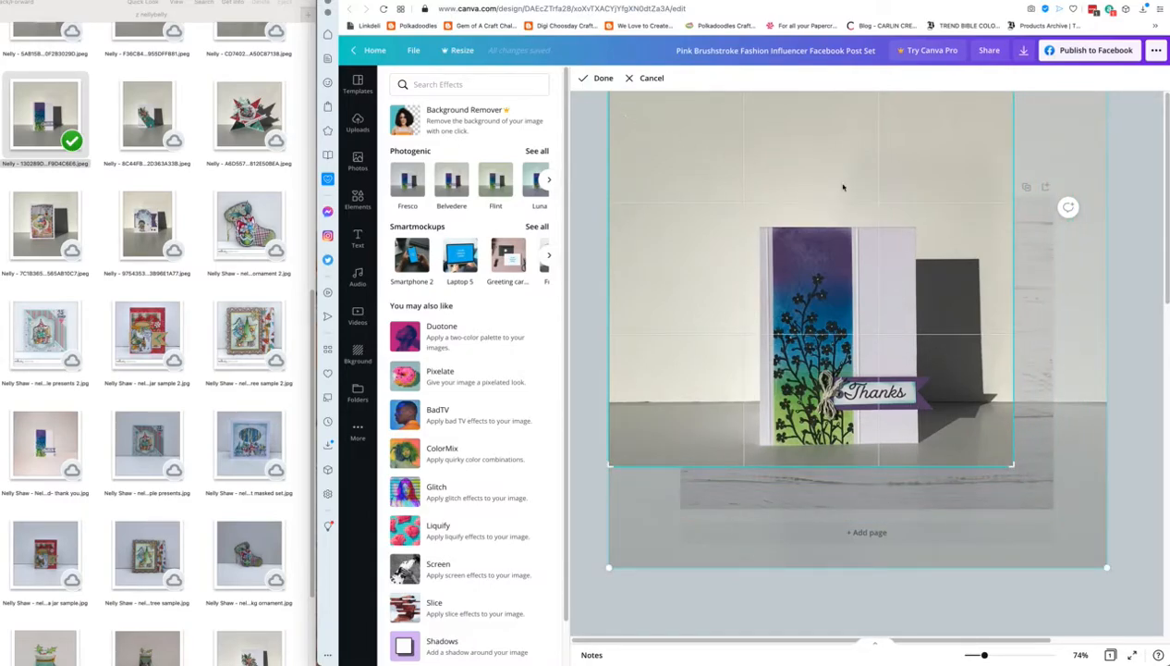
pyautogui.moveTo(985, 654); pyautogui.dragTo(976, 654)
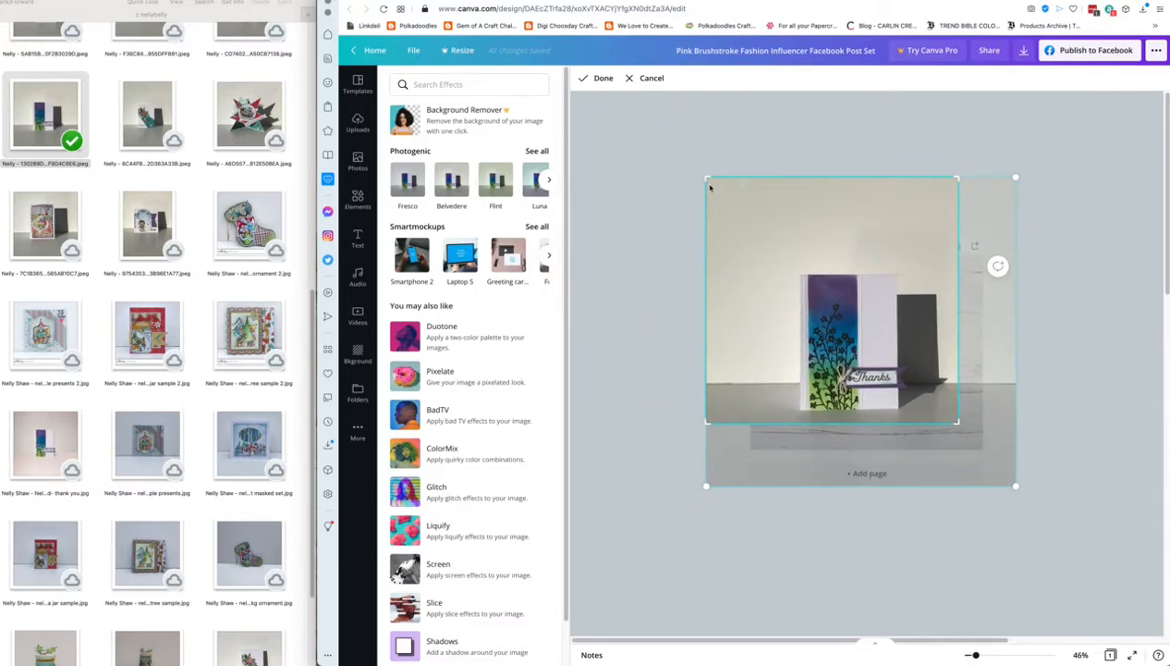
pyautogui.moveTo(705, 178); pyautogui.dragTo(769, 261)
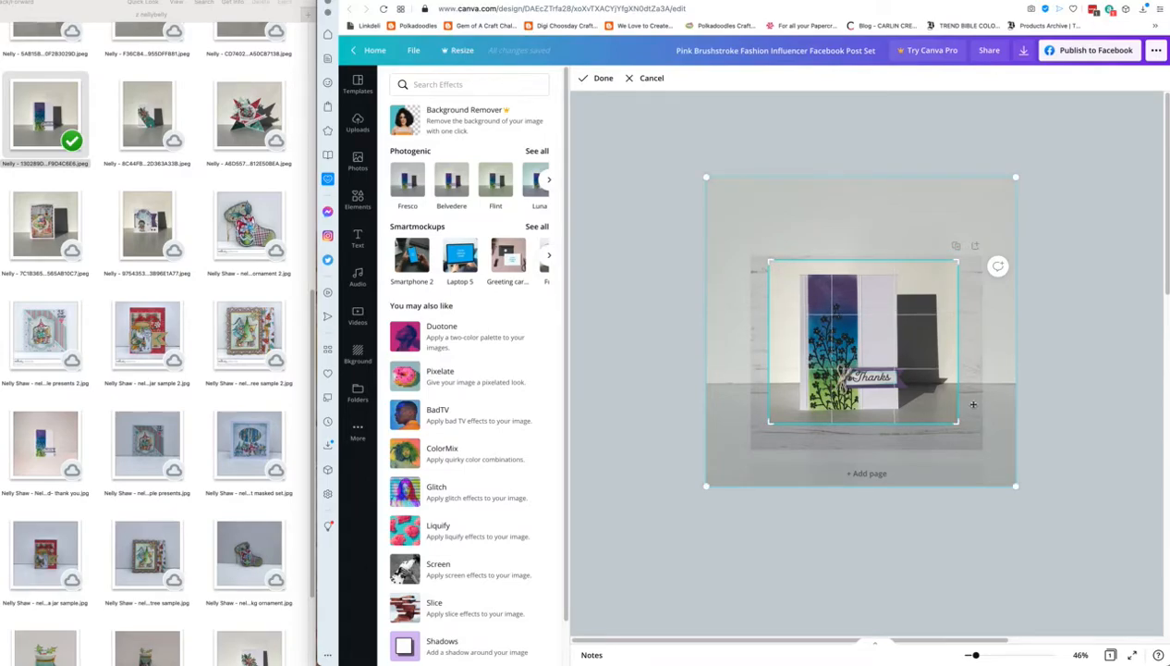
pyautogui.click(597, 78)
pyautogui.moveTo(976, 655); pyautogui.dragTo(999, 655)
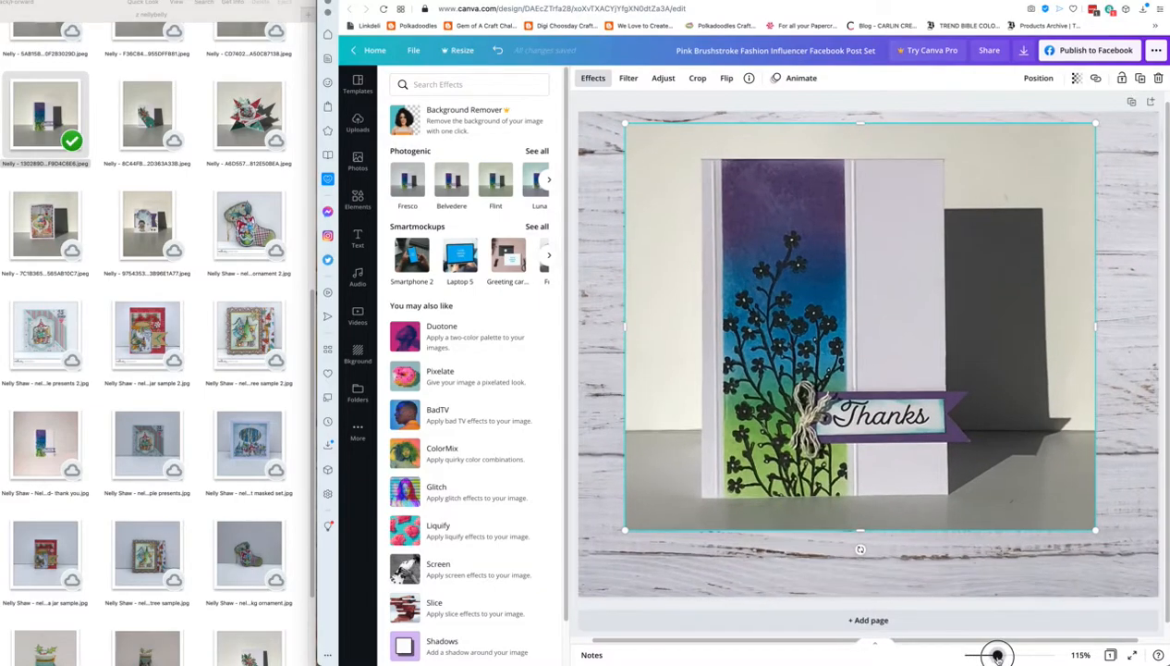
pyautogui.moveTo(921, 416); pyautogui.dragTo(925, 427)
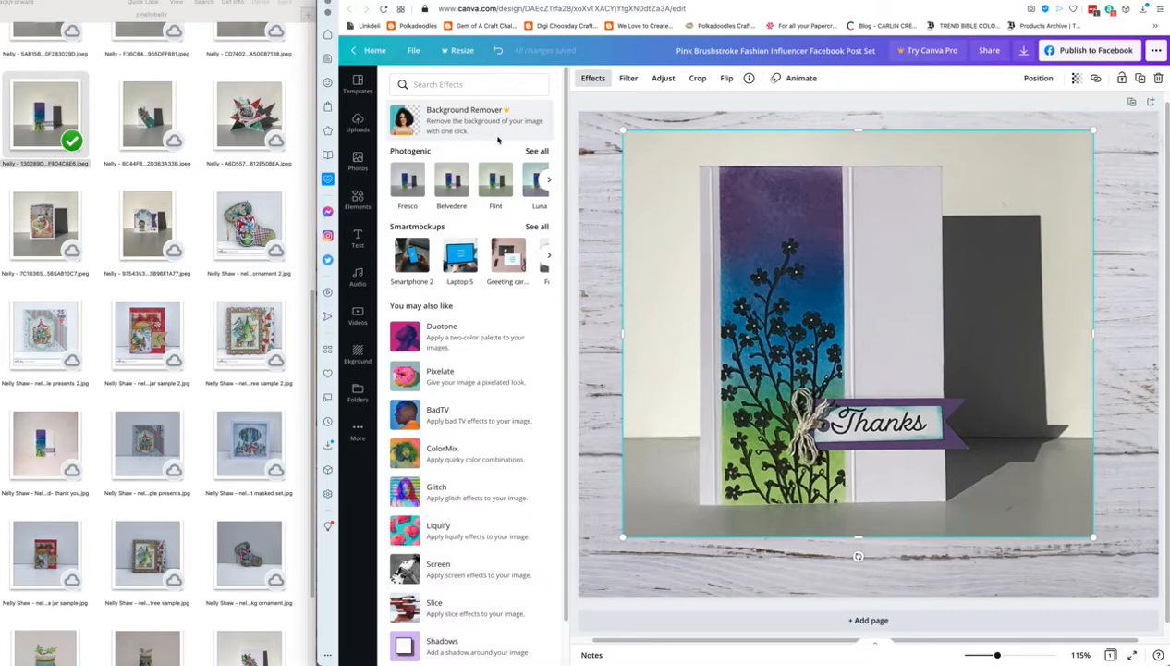
# Step: Try to crop the photo tightly to the card's edges, and cancel the crop
pyautogui.click(695, 78)
pyautogui.moveTo(623, 536); pyautogui.dragTo(700, 505)
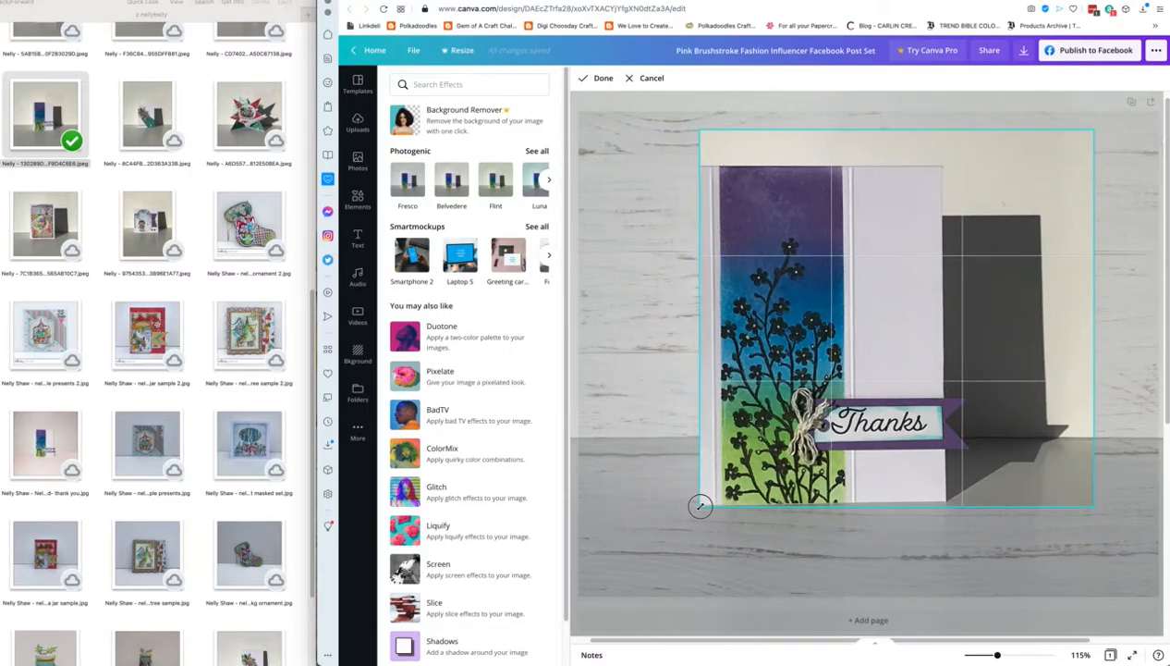
pyautogui.moveTo(1092, 129); pyautogui.dragTo(945, 166)
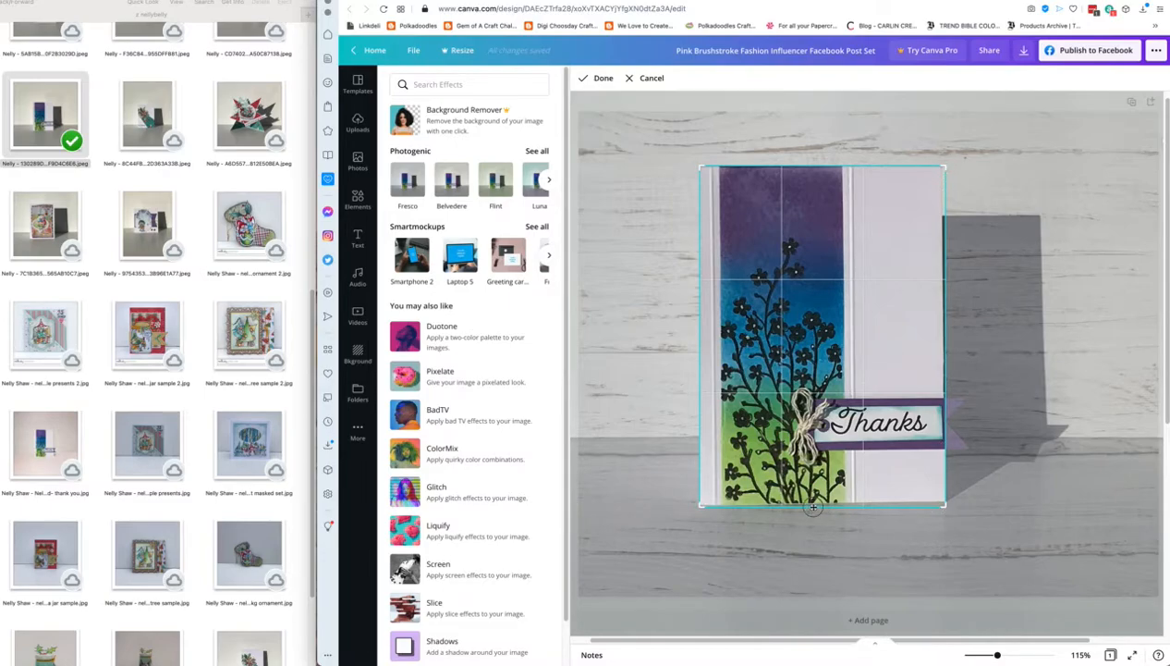
pyautogui.moveTo(945, 506); pyautogui.dragTo(941, 498)
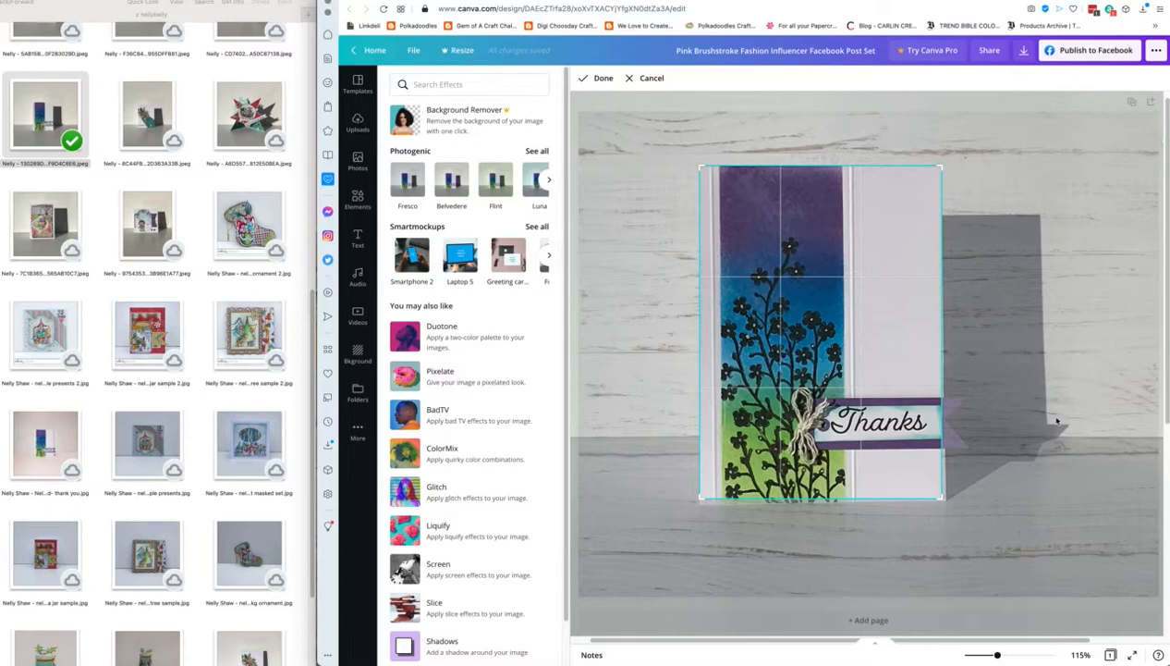
pyautogui.click(651, 79)
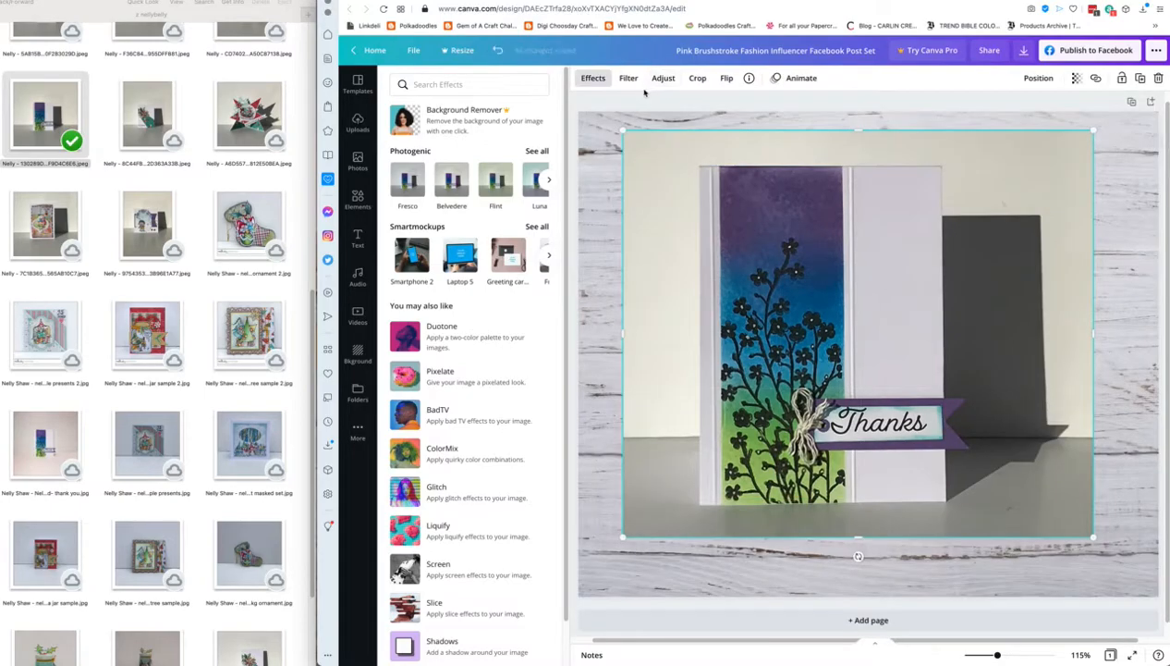
# Step: Set the card photo's contrast to 35 and brightness to 10
pyautogui.click(726, 78)
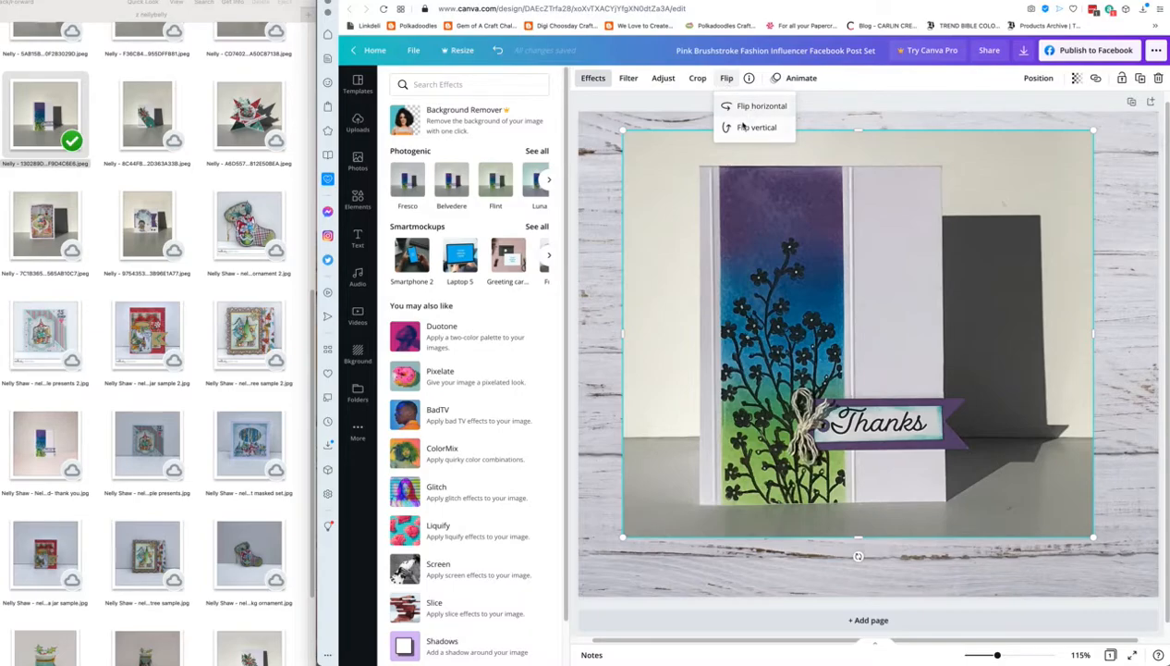
pyautogui.click(661, 81)
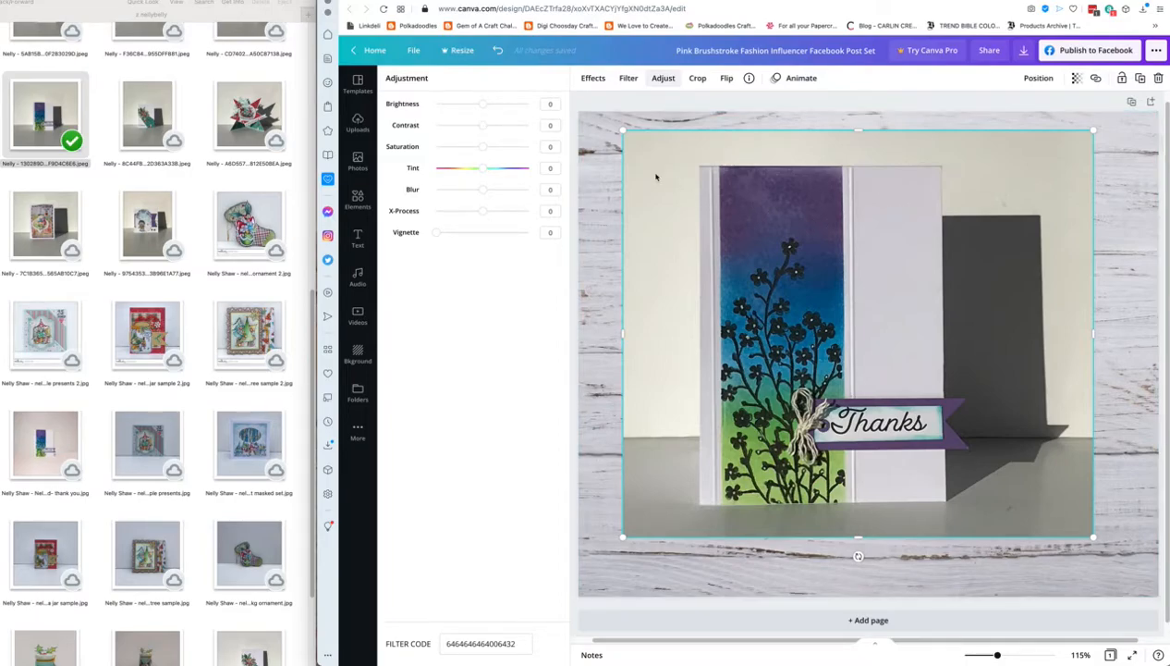
pyautogui.moveTo(481, 104)
pyautogui.mouseDown()
pyautogui.moveTo(514, 105)
pyautogui.moveTo(482, 104)
pyautogui.moveTo(494, 125)
pyautogui.moveTo(531, 125)
pyautogui.moveTo(489, 124)
pyautogui.mouseUp()
pyautogui.moveTo(483, 211); pyautogui.dragTo(394, 253)
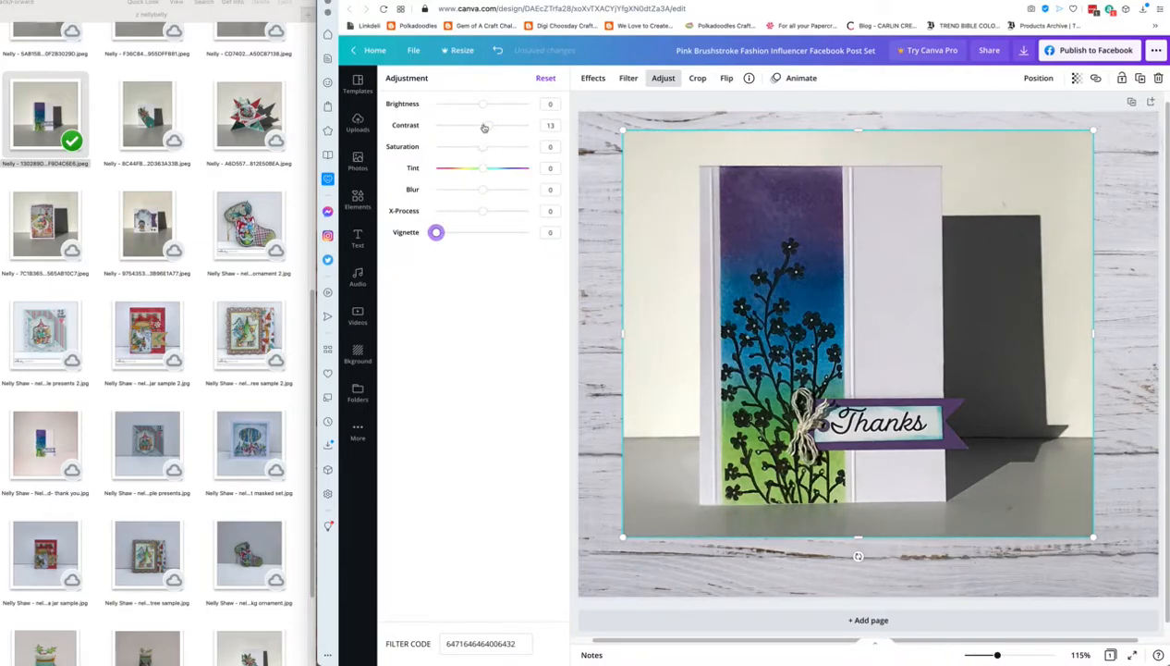
pyautogui.moveTo(481, 103)
pyautogui.mouseDown()
pyautogui.moveTo(498, 125)
pyautogui.moveTo(487, 104)
pyautogui.mouseUp()
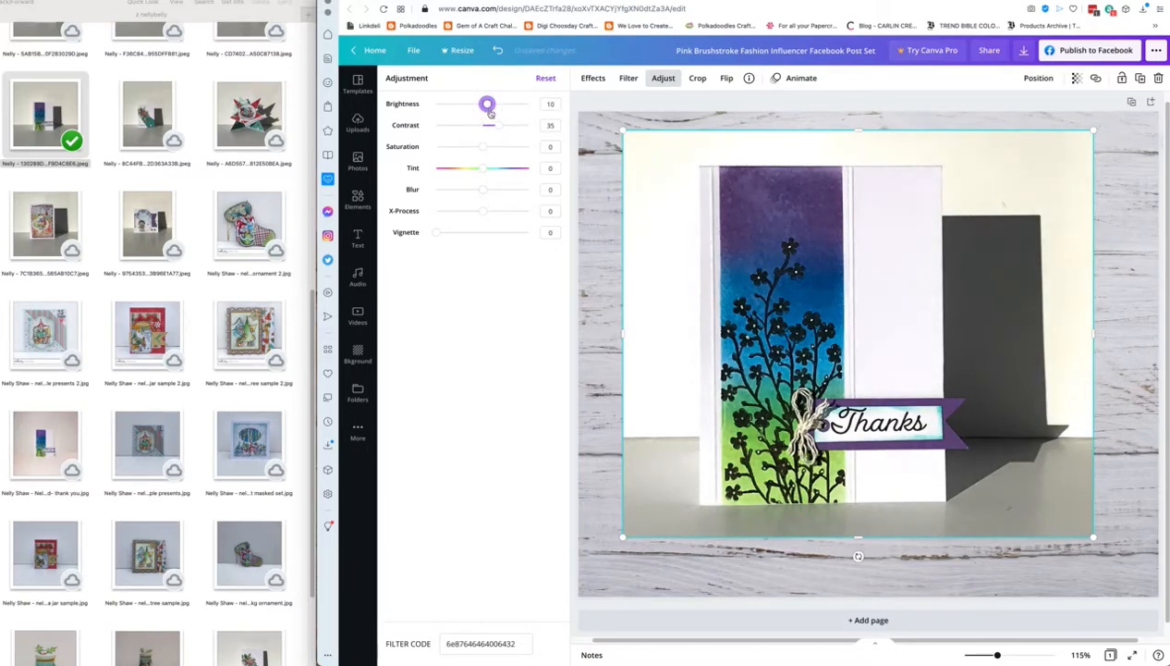
# Step: Try the Afterglow and Solar filters on the card photo, and reset the filter to None
pyautogui.click(628, 79)
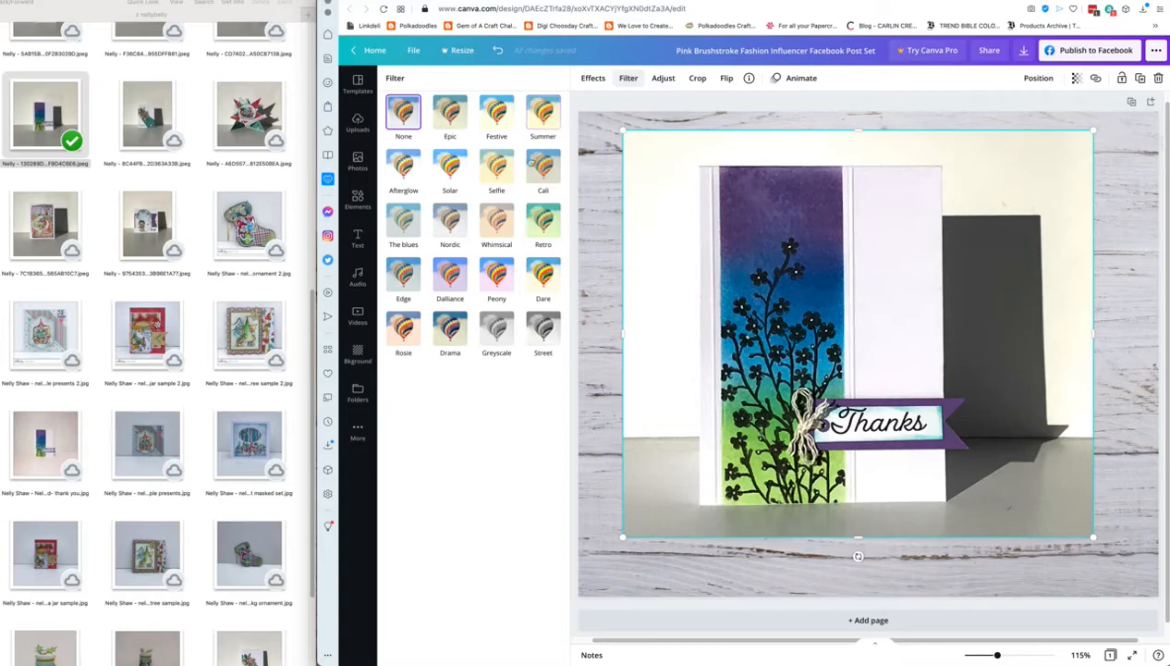
pyautogui.click(403, 168)
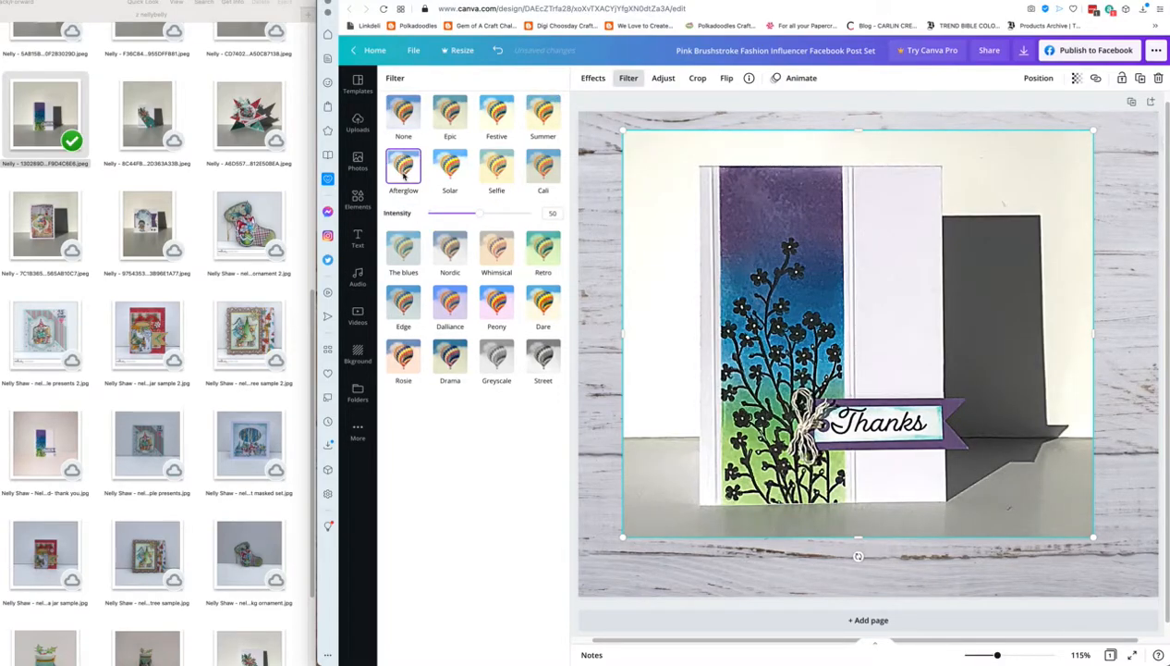
pyautogui.click(450, 171)
pyautogui.click(404, 125)
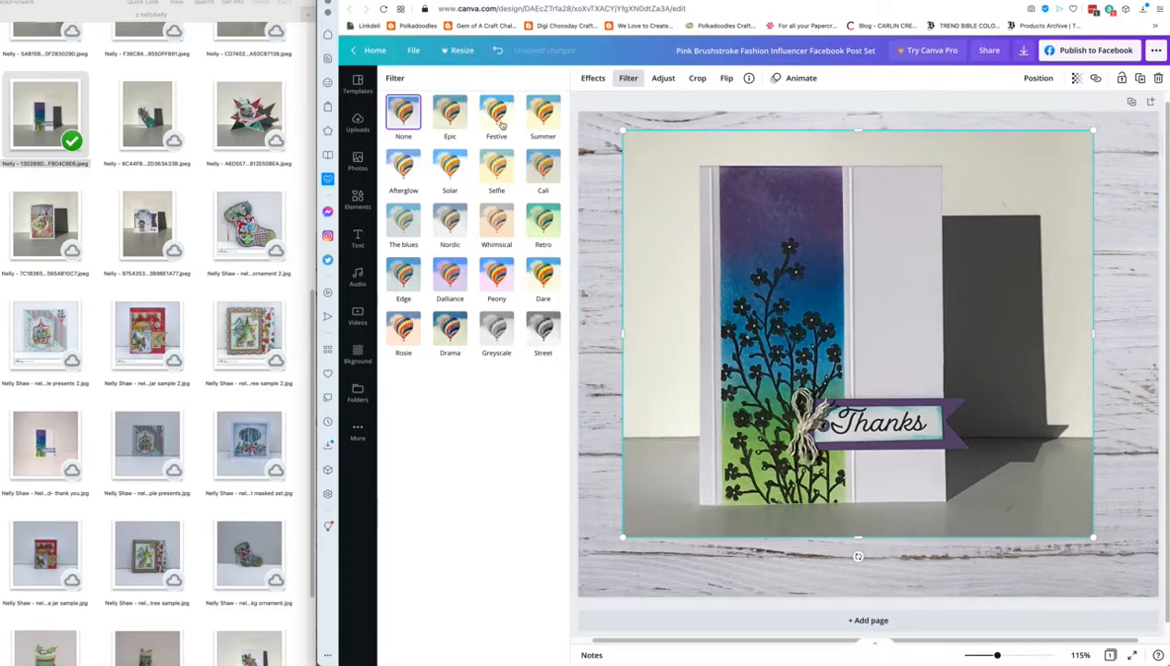
pyautogui.click(628, 78)
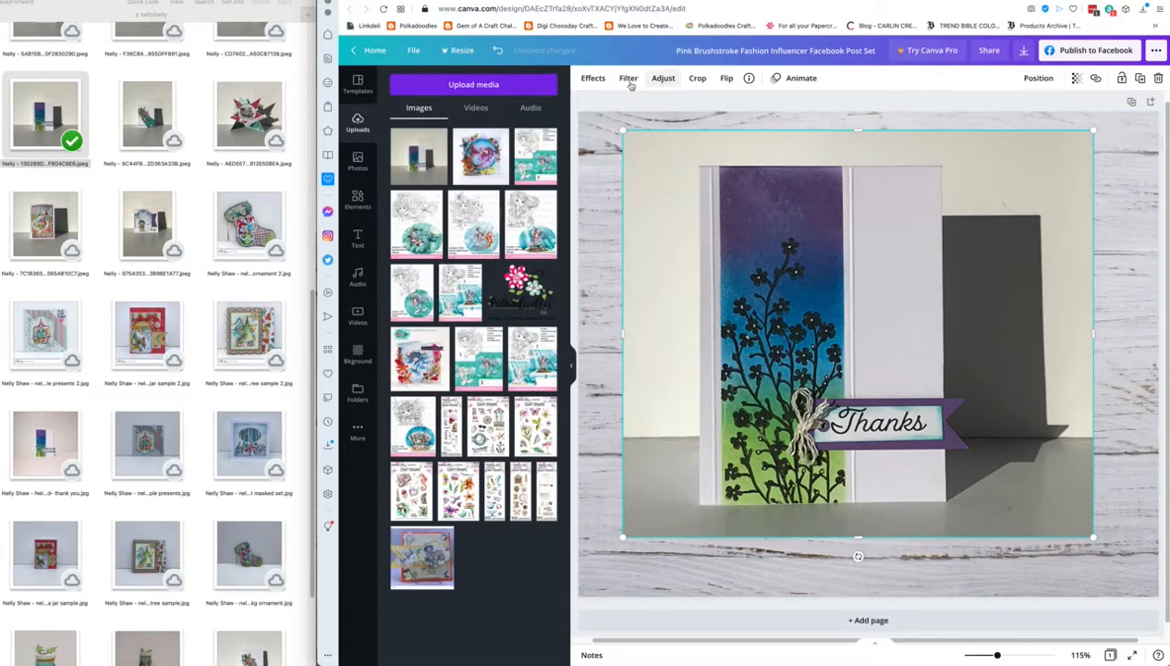
pyautogui.click(588, 82)
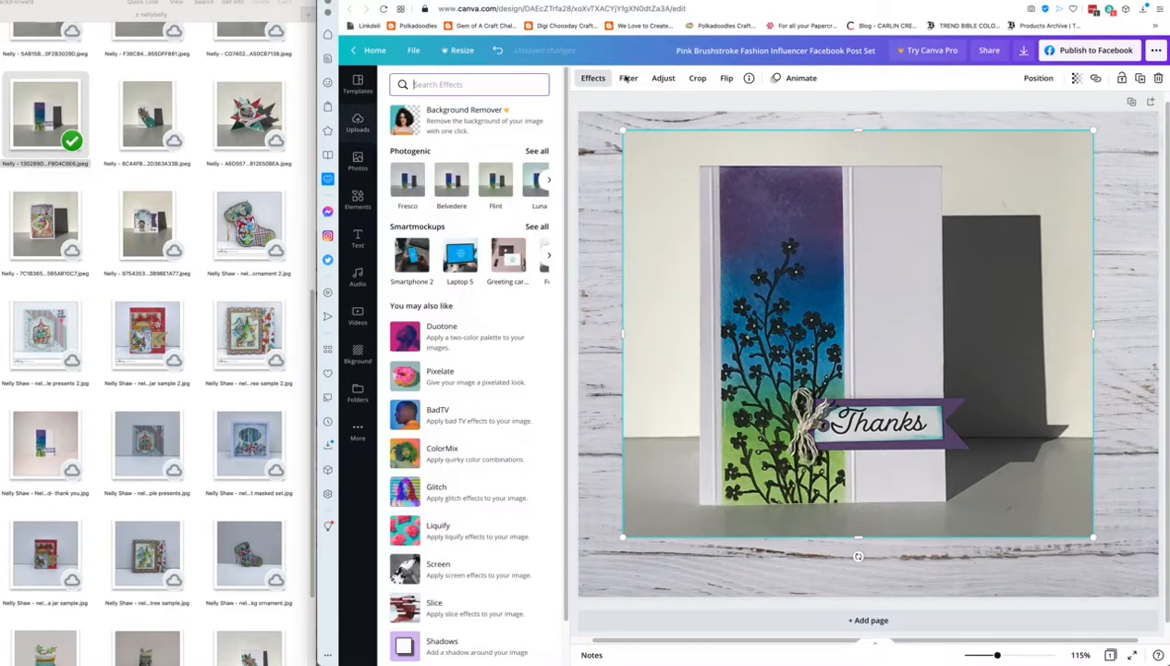
# Step: Crop the photo tightly to the card's edges, removing the surrounding wall, table and shadow
pyautogui.click(698, 78)
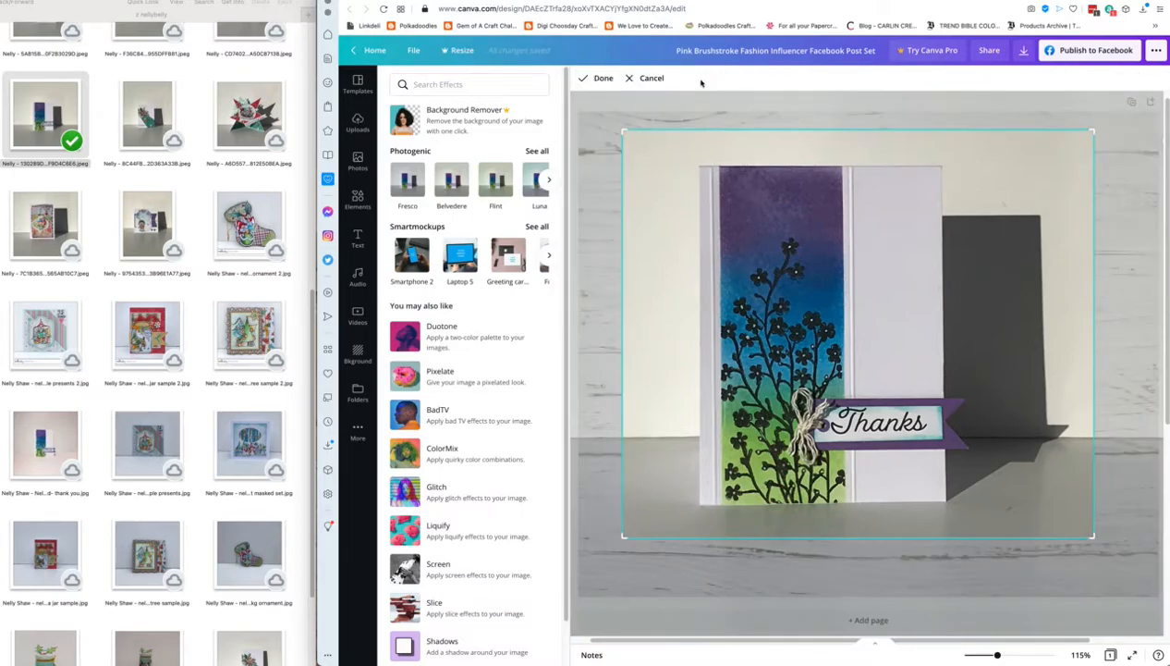
pyautogui.moveTo(623, 132); pyautogui.dragTo(702, 166)
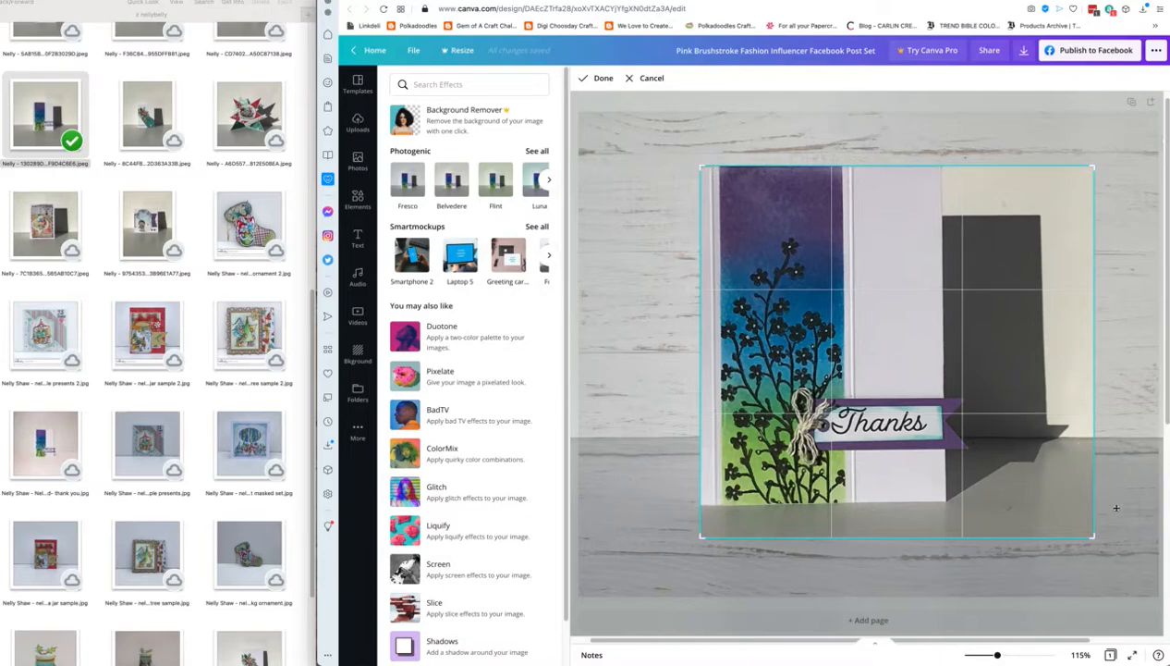
pyautogui.moveTo(1092, 537); pyautogui.dragTo(939, 499)
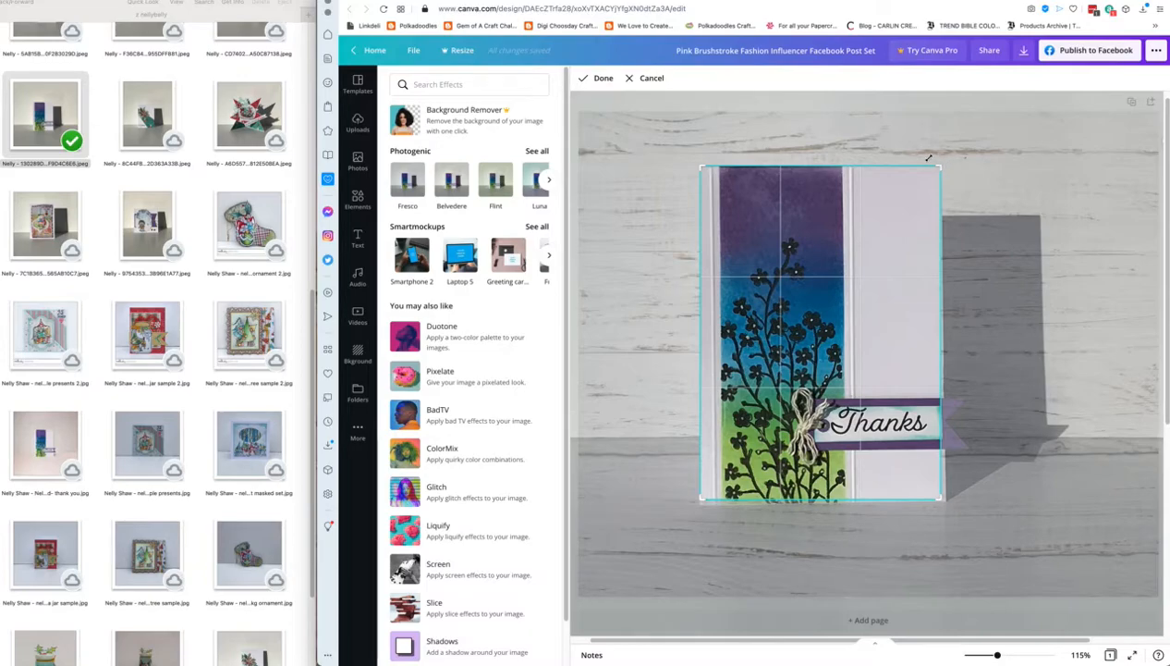
pyautogui.click(596, 79)
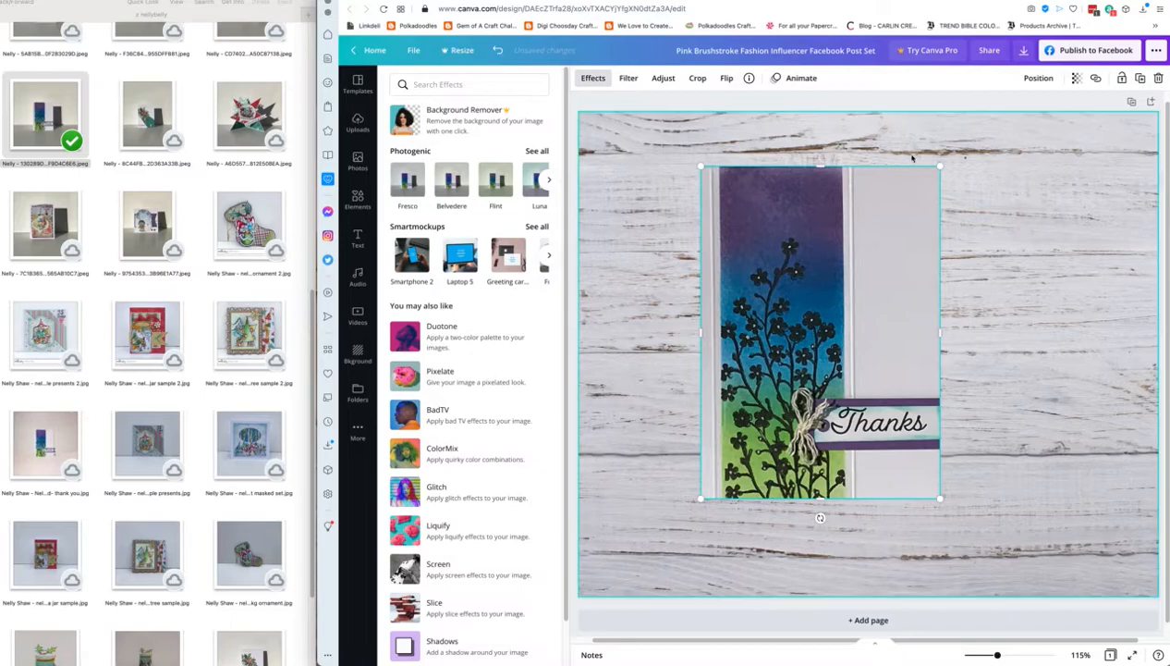
# Step: View the photo animations, try rotating the cropped card photo, and undo the rotation and the tight crop
pyautogui.click(799, 77)
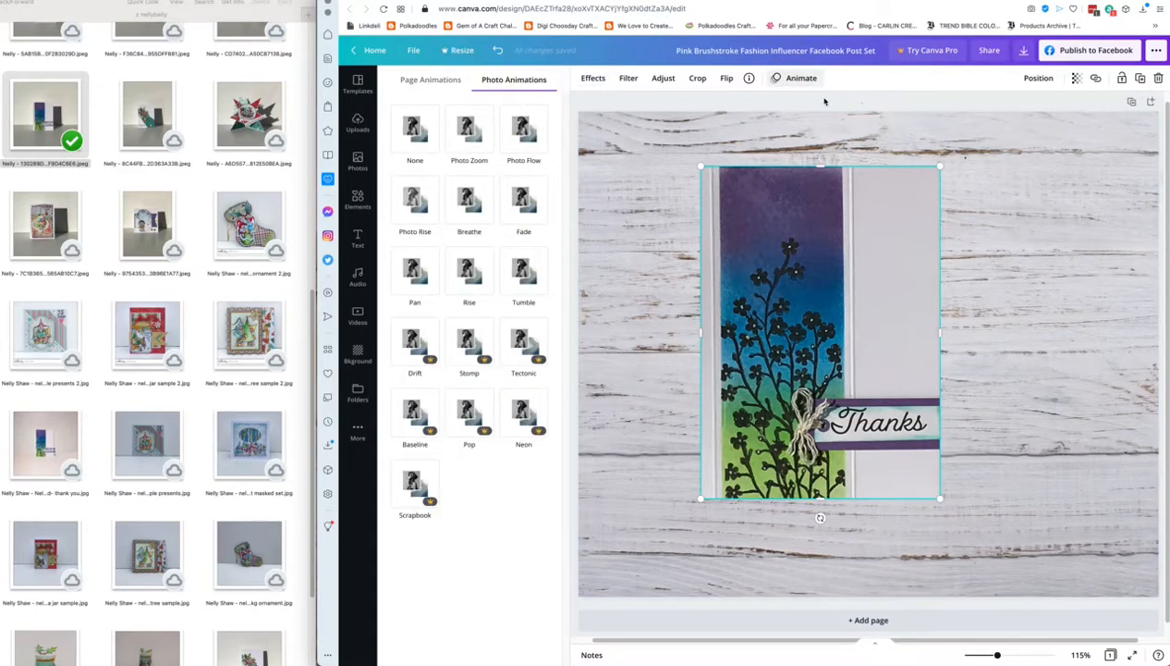
pyautogui.click(788, 82)
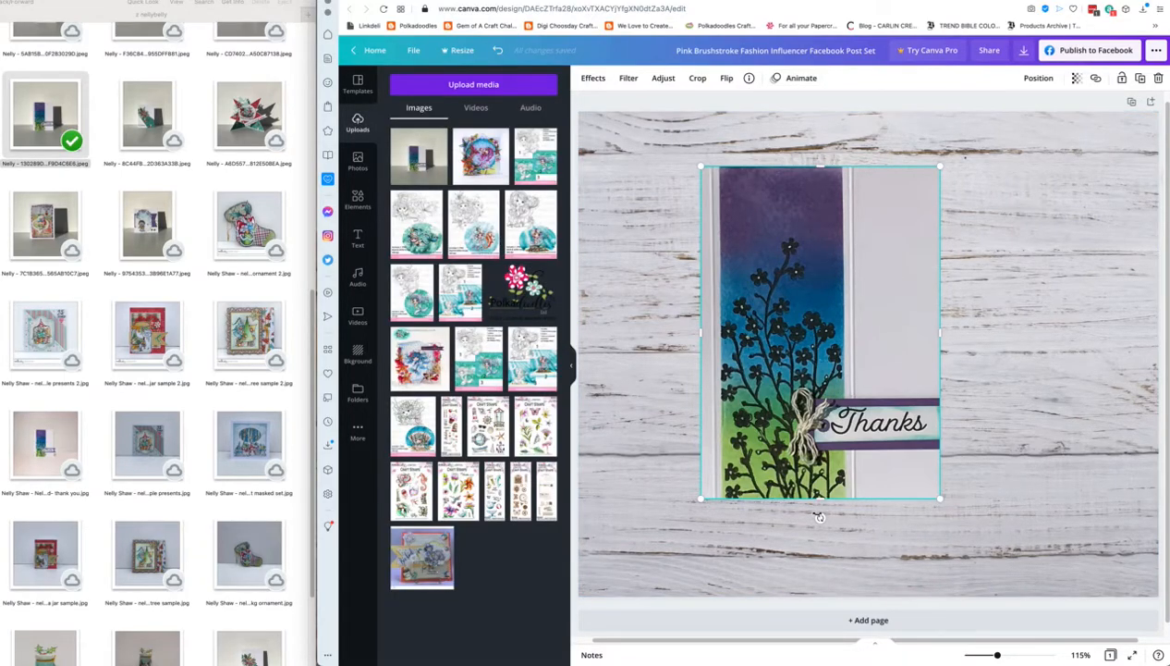
pyautogui.moveTo(820, 518)
pyautogui.mouseDown()
pyautogui.moveTo(792, 506)
pyautogui.moveTo(840, 505)
pyautogui.moveTo(812, 507)
pyautogui.moveTo(820, 500)
pyautogui.mouseUp()
pyautogui.click(498, 52)
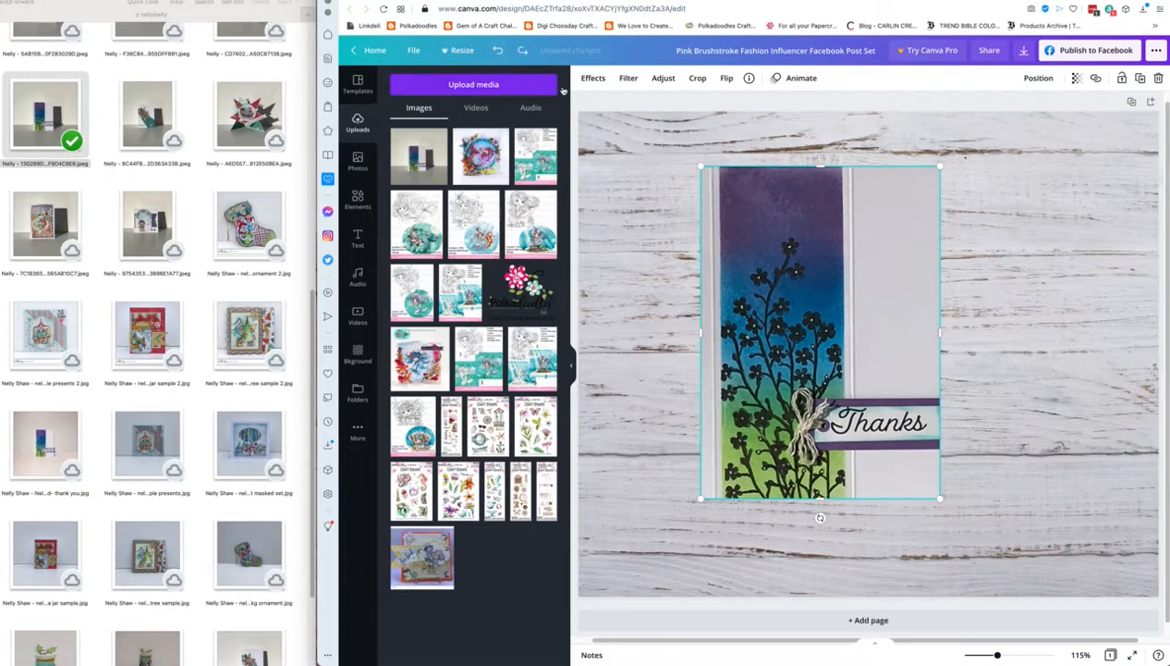
pyautogui.click(496, 52)
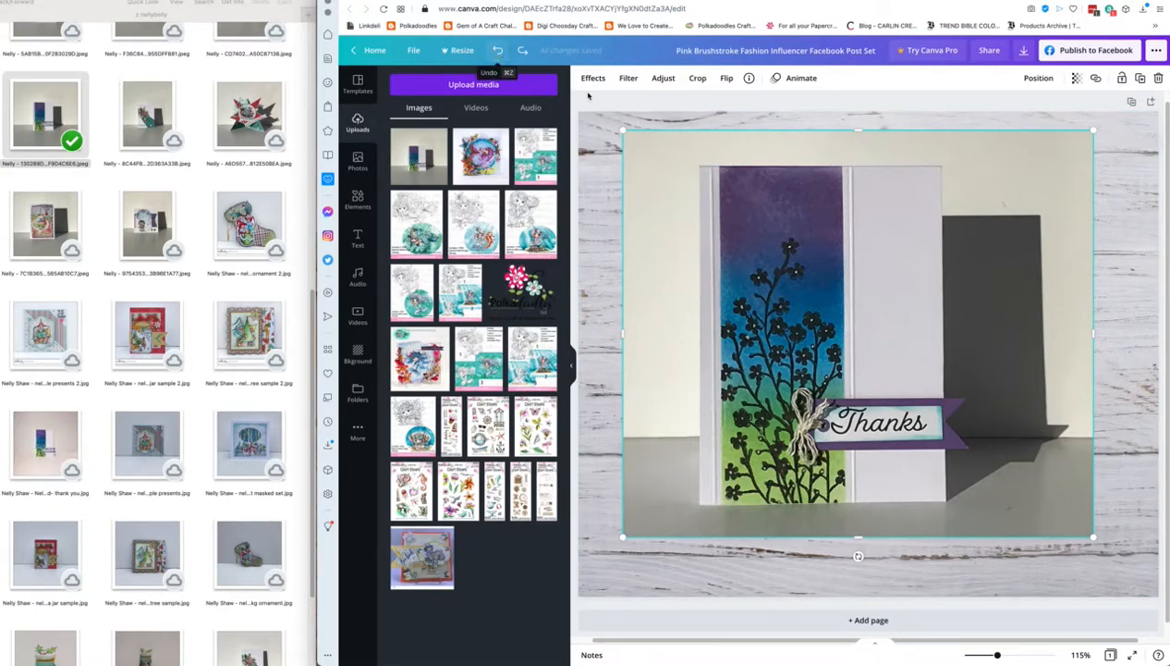
# Step: Compare the card's edges with the page edges, rotate the photo slightly clockwise to straighten the card, and return it to the page centre
pyautogui.moveTo(898, 274); pyautogui.dragTo(572, 229)
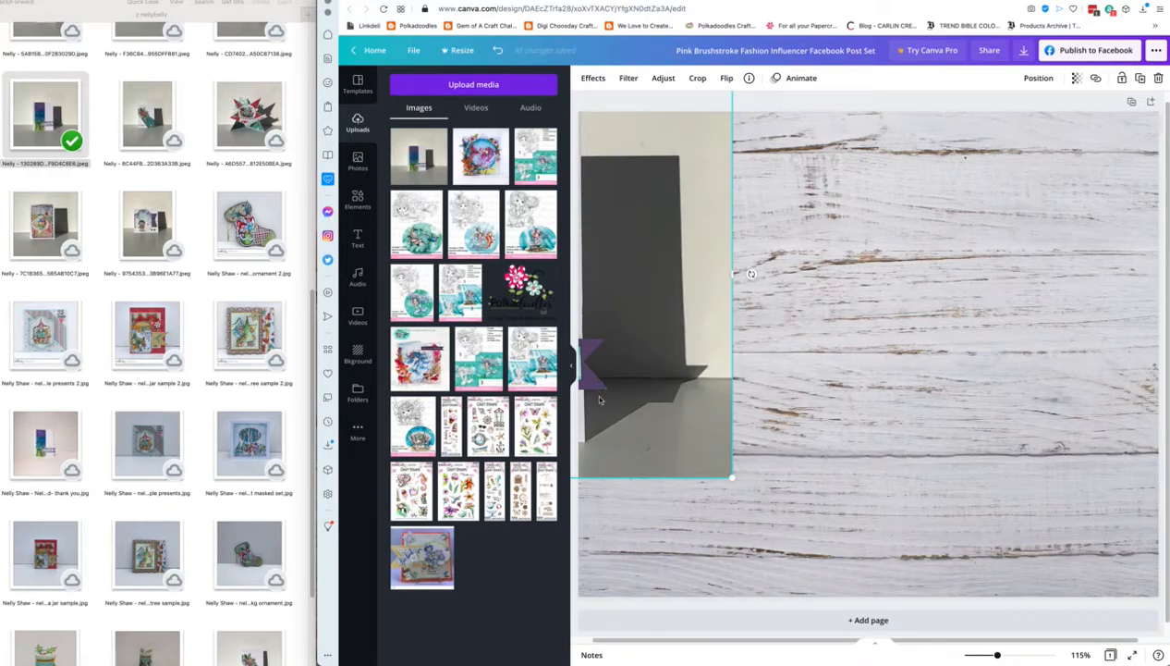
pyautogui.moveTo(640, 291); pyautogui.dragTo(892, 299)
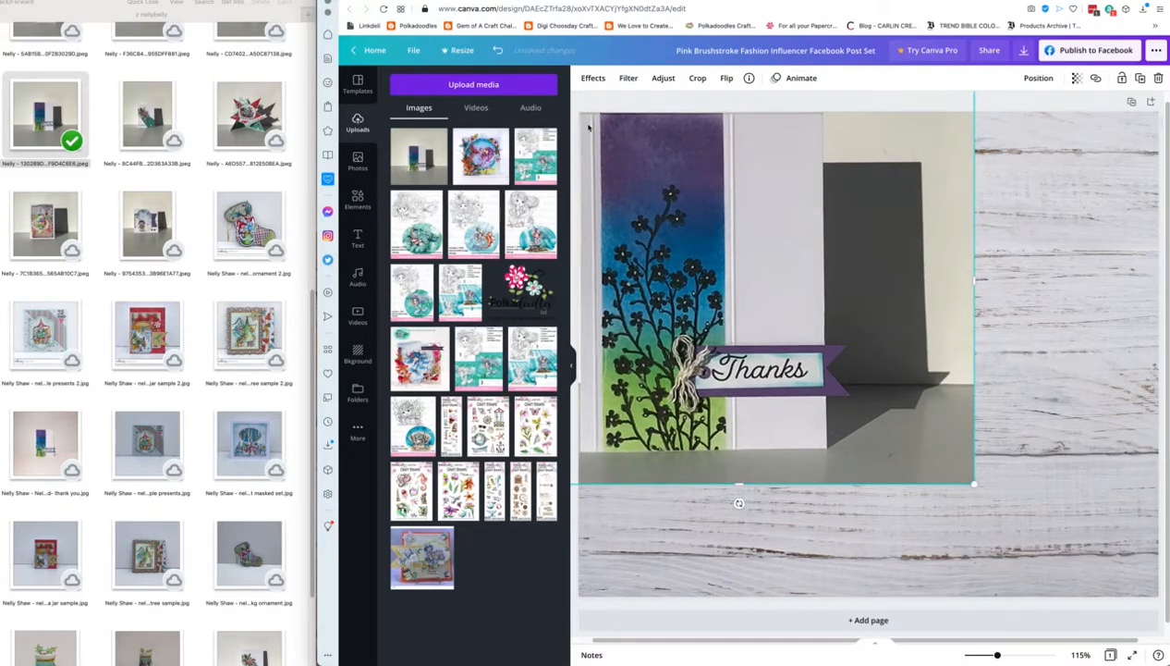
pyautogui.moveTo(681, 189)
pyautogui.mouseDown()
pyautogui.moveTo(691, 193)
pyautogui.moveTo(670, 190)
pyautogui.mouseUp()
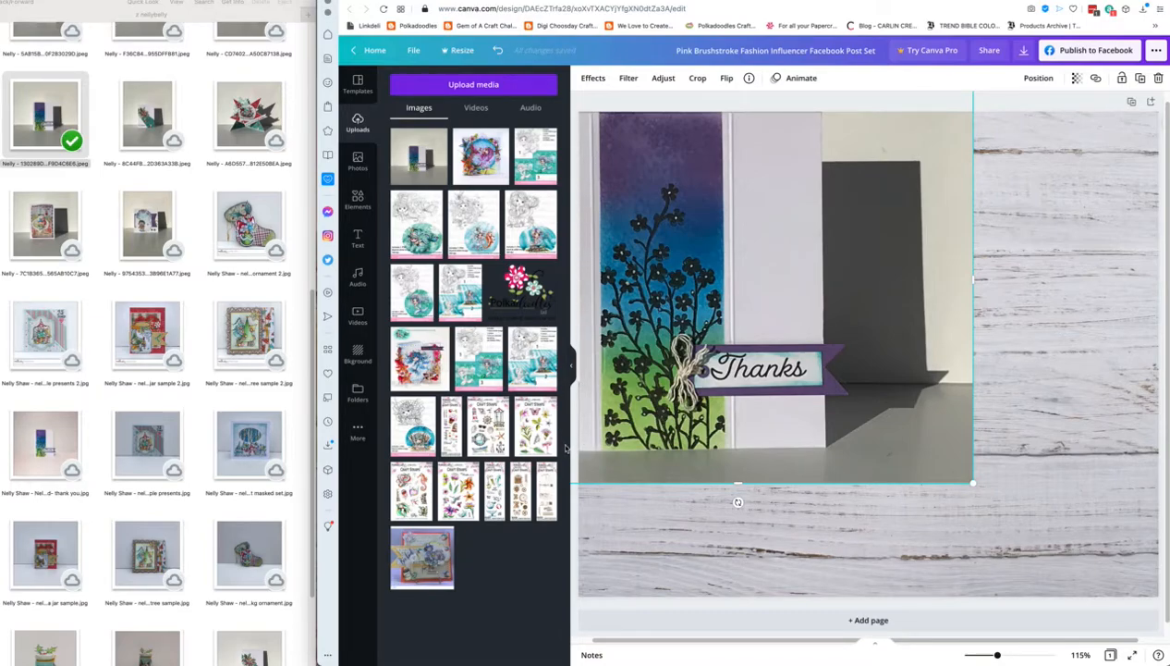
pyautogui.moveTo(687, 321); pyautogui.dragTo(1016, 465)
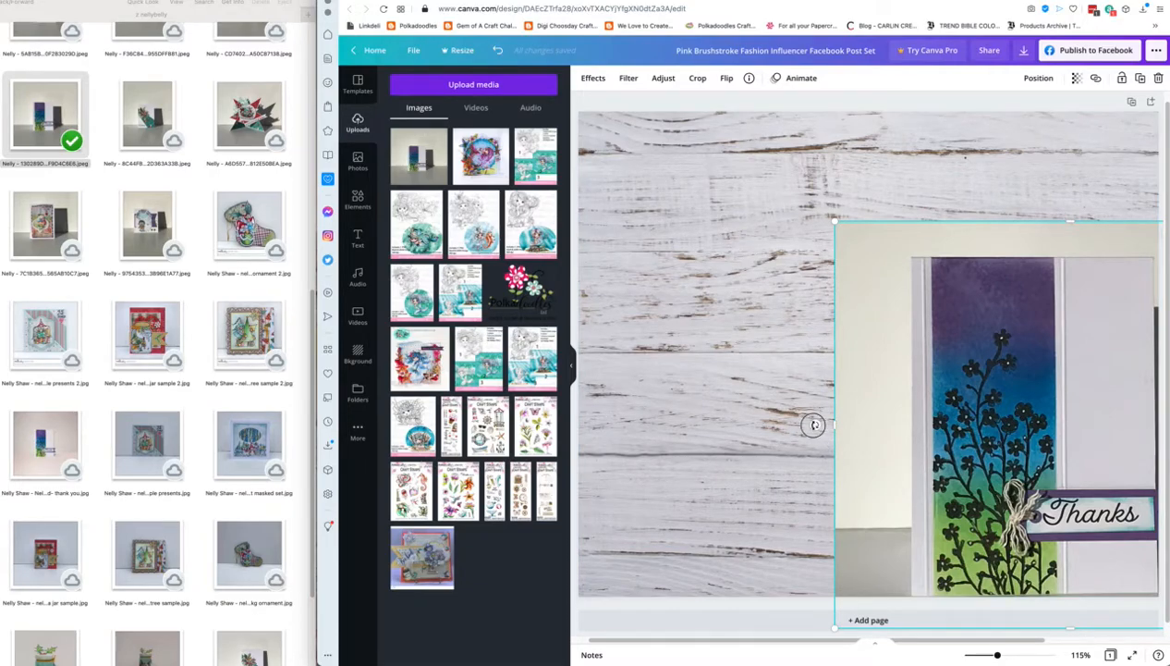
pyautogui.moveTo(814, 424); pyautogui.dragTo(813, 421)
pyautogui.moveTo(1025, 375); pyautogui.dragTo(811, 312)
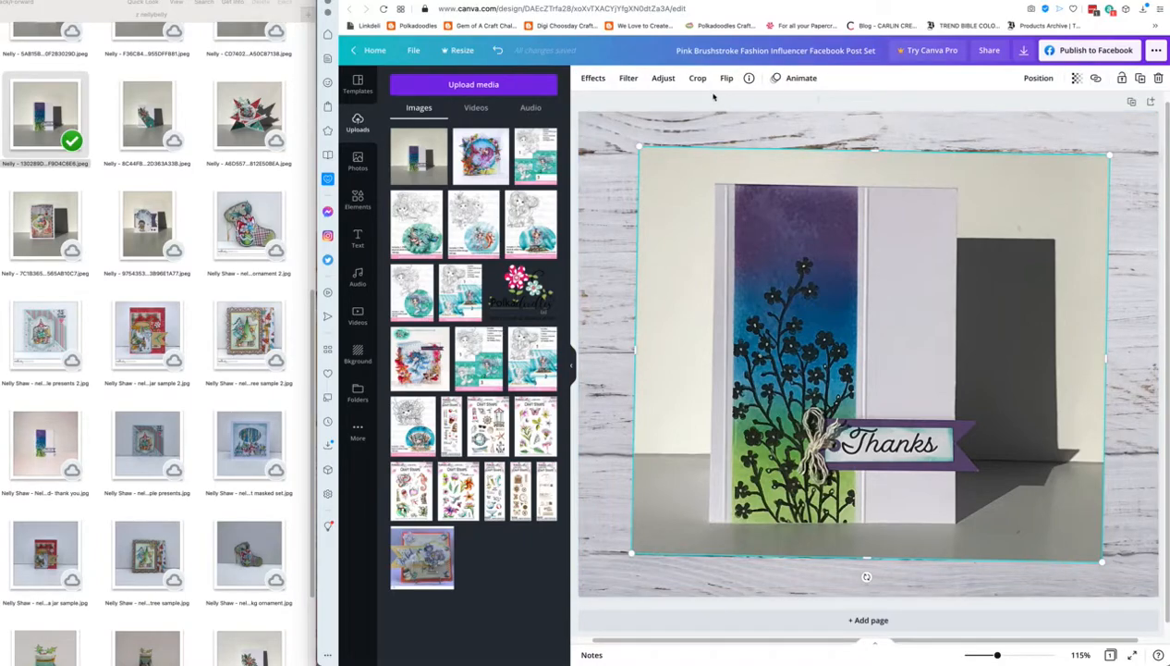
# Step: Crop the photo tightly to the card's edges, cutting away the wall, table and shadow around it
pyautogui.click(697, 78)
pyautogui.moveTo(640, 147); pyautogui.dragTo(717, 183)
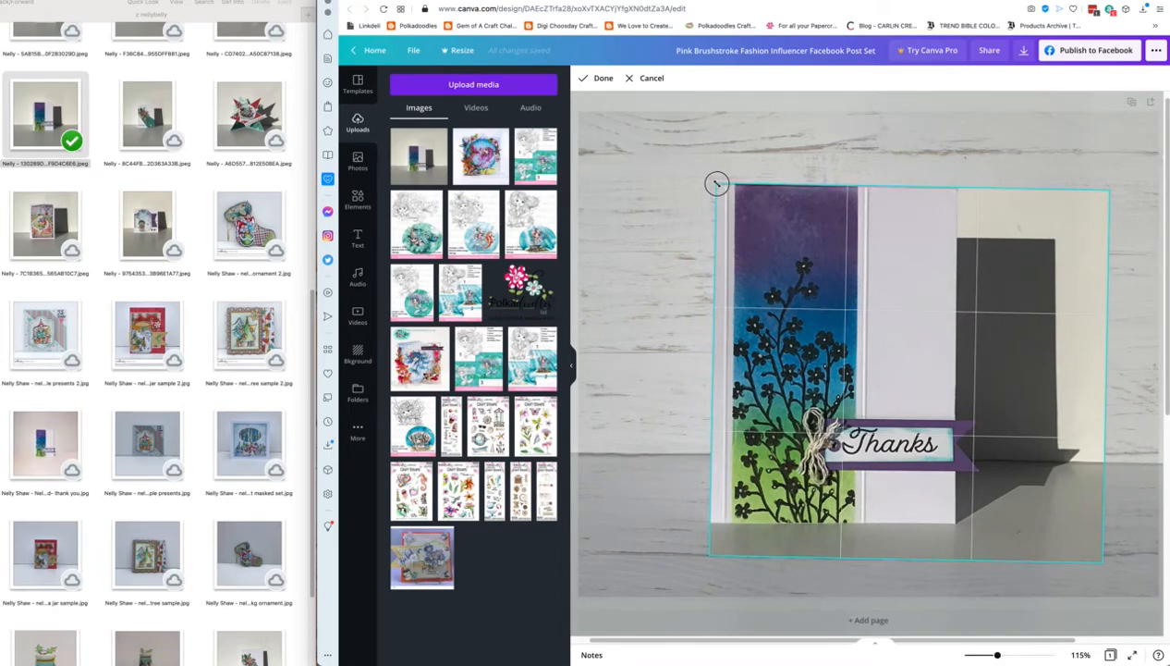
pyautogui.moveTo(1103, 564); pyautogui.dragTo(953, 529)
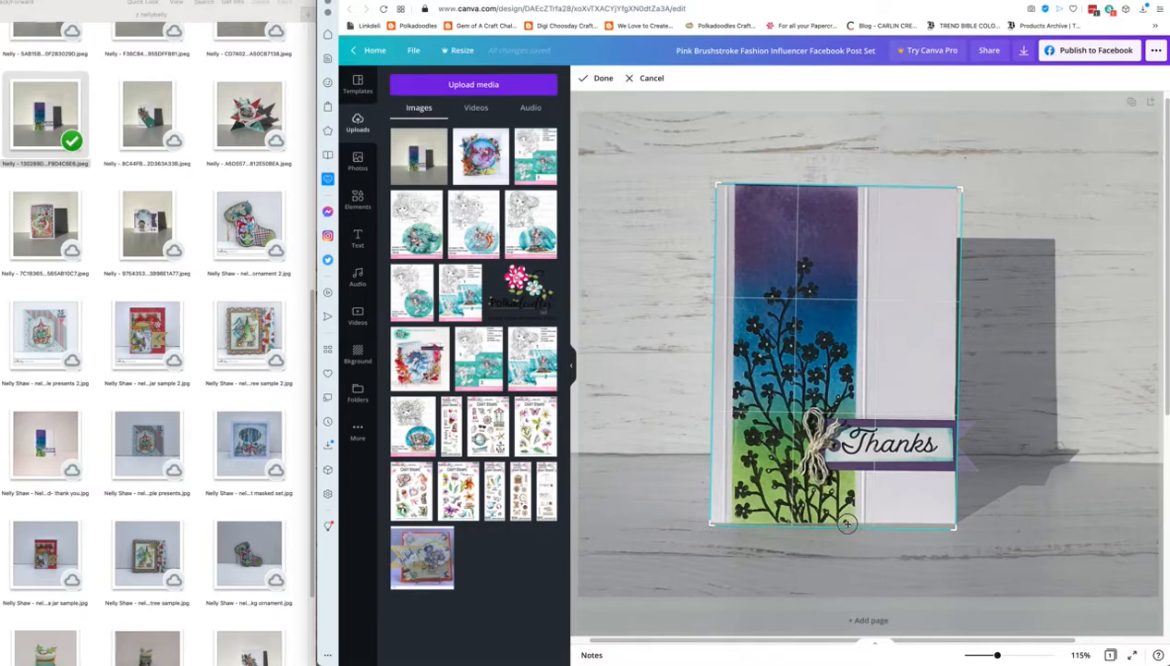
pyautogui.moveTo(955, 528); pyautogui.dragTo(951, 521)
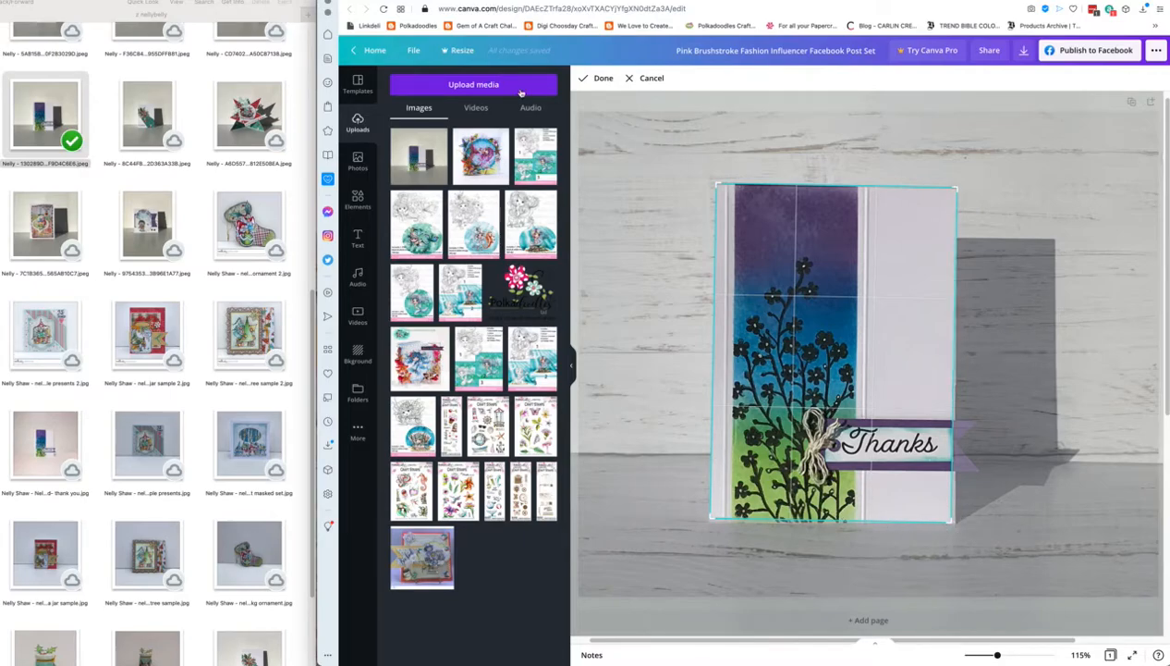
pyautogui.click(602, 80)
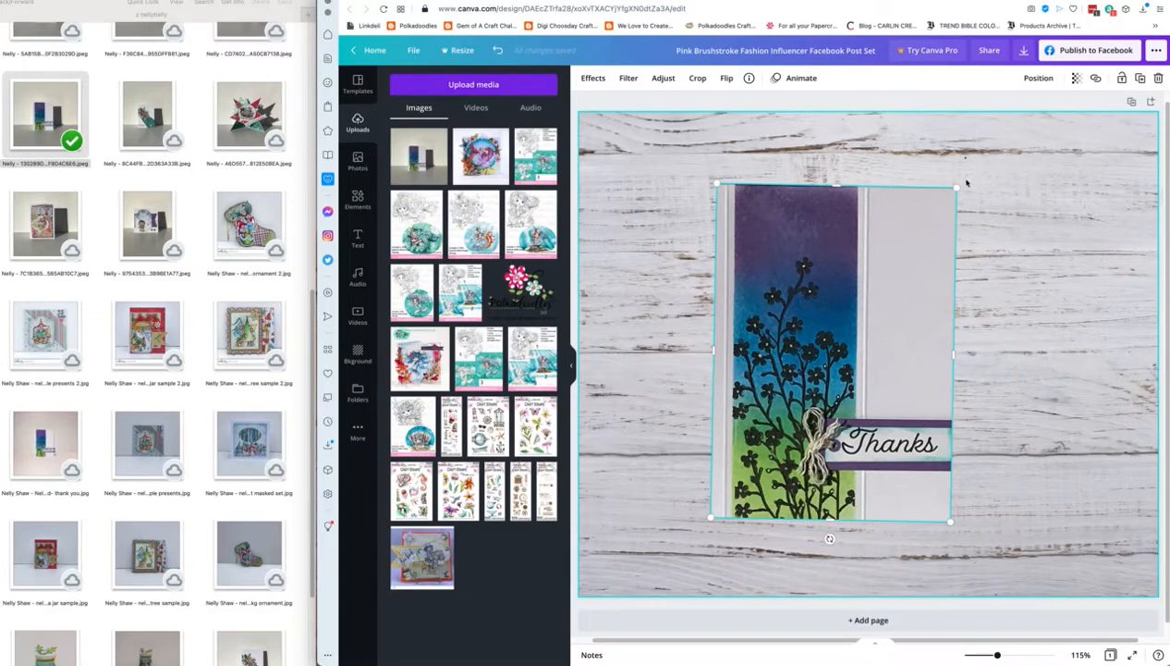
# Step: Rotate the cropped card photo level and move it up and slightly to the right on the wood background
pyautogui.moveTo(829, 537); pyautogui.dragTo(829, 537)
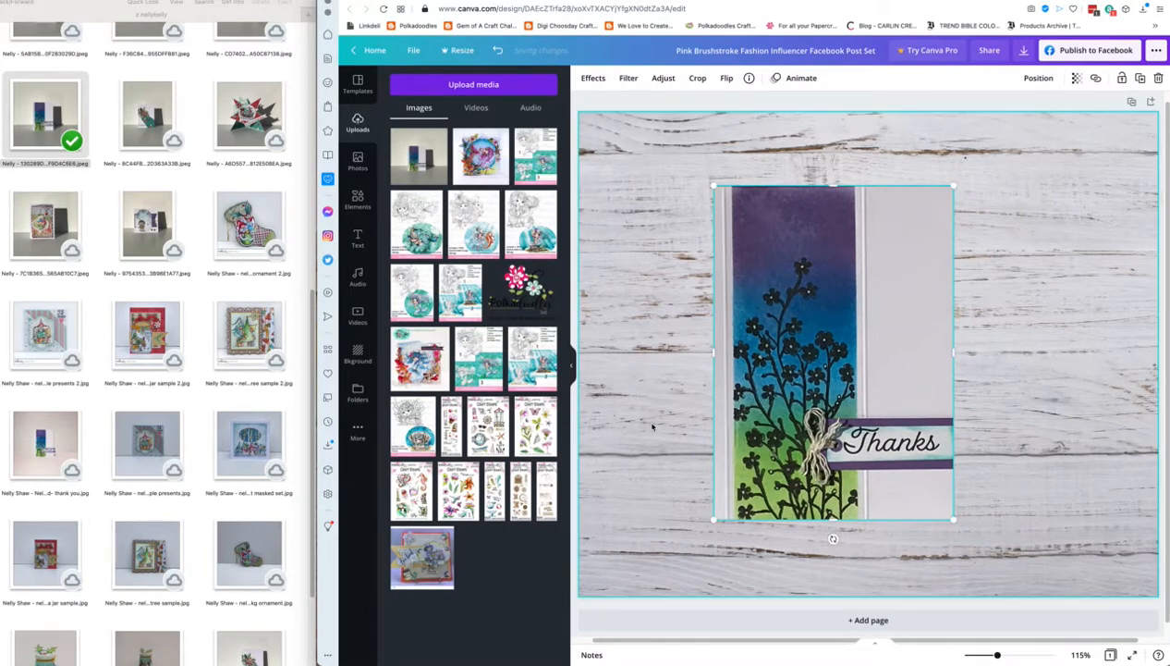
pyautogui.click(1020, 301)
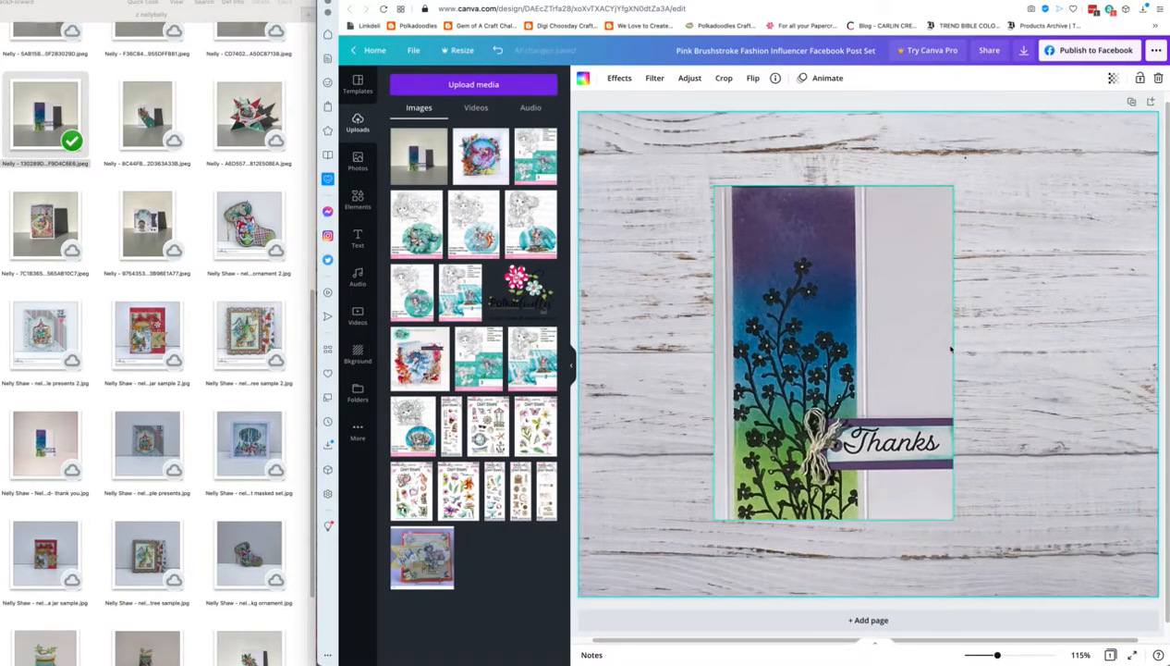
pyautogui.moveTo(871, 348); pyautogui.dragTo(899, 308)
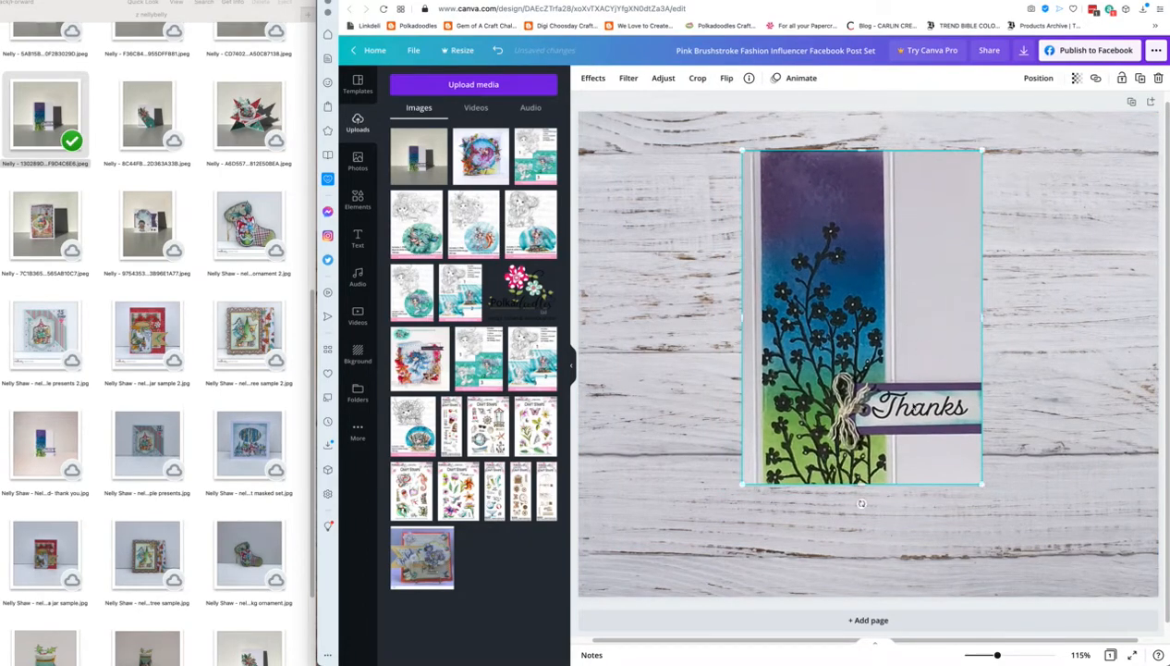
pyautogui.click(1022, 490)
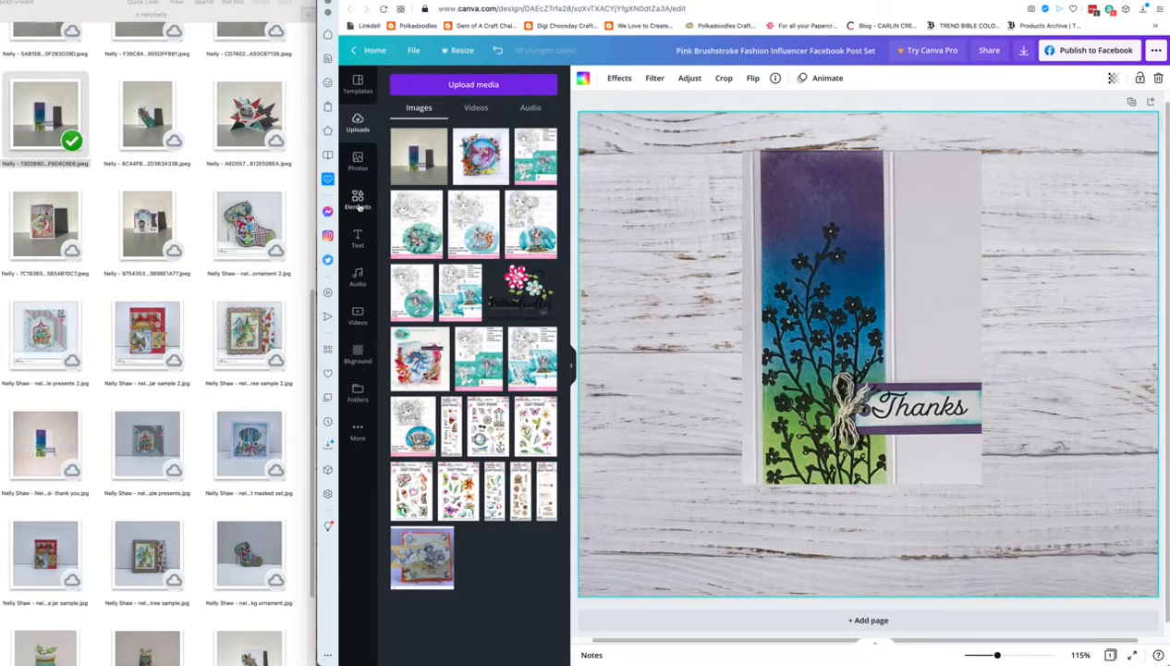
# Step: Add a heading that reads "made by" followed by the card maker's first name
pyautogui.click(358, 239)
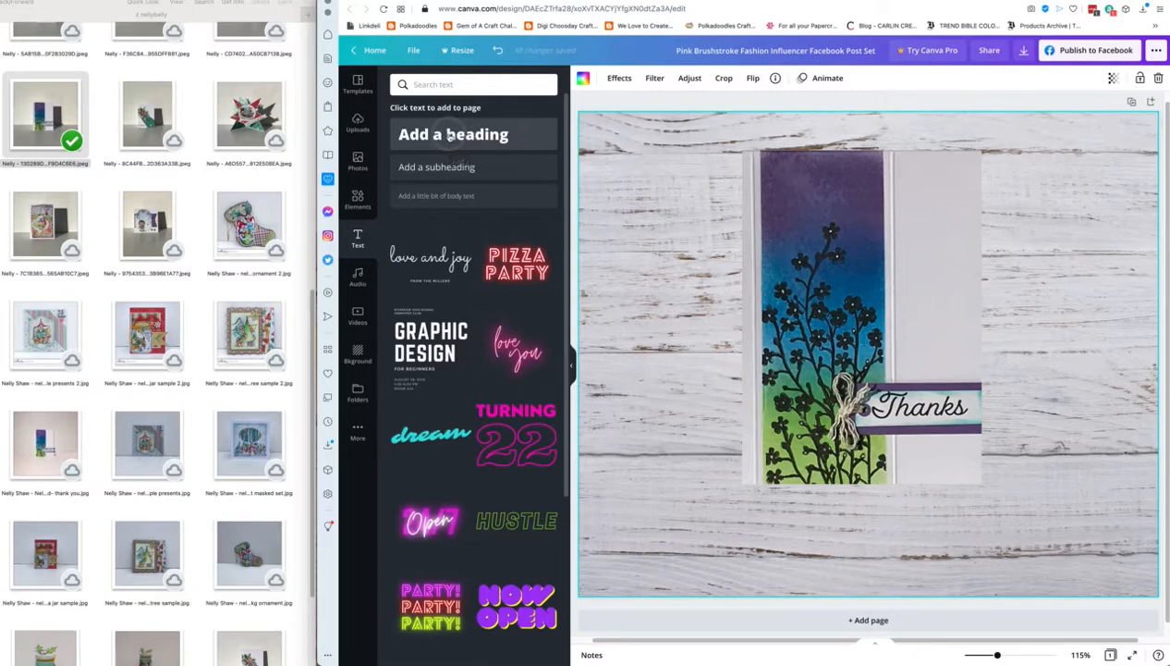
pyautogui.click(450, 136)
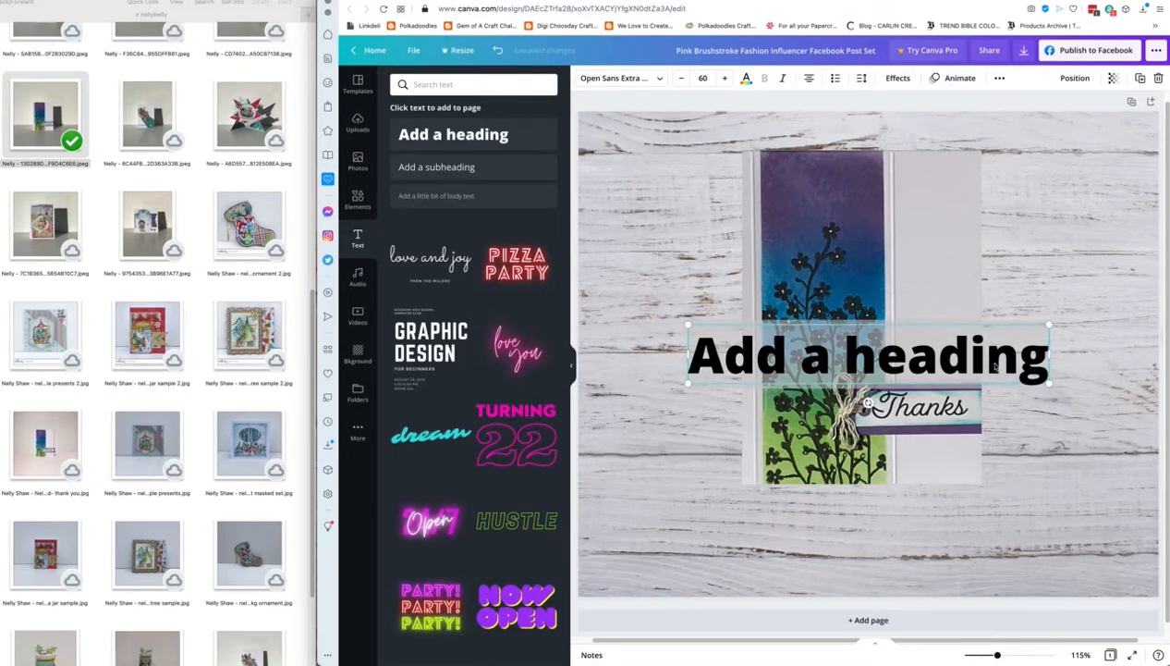
pyautogui.write('made by Ne')
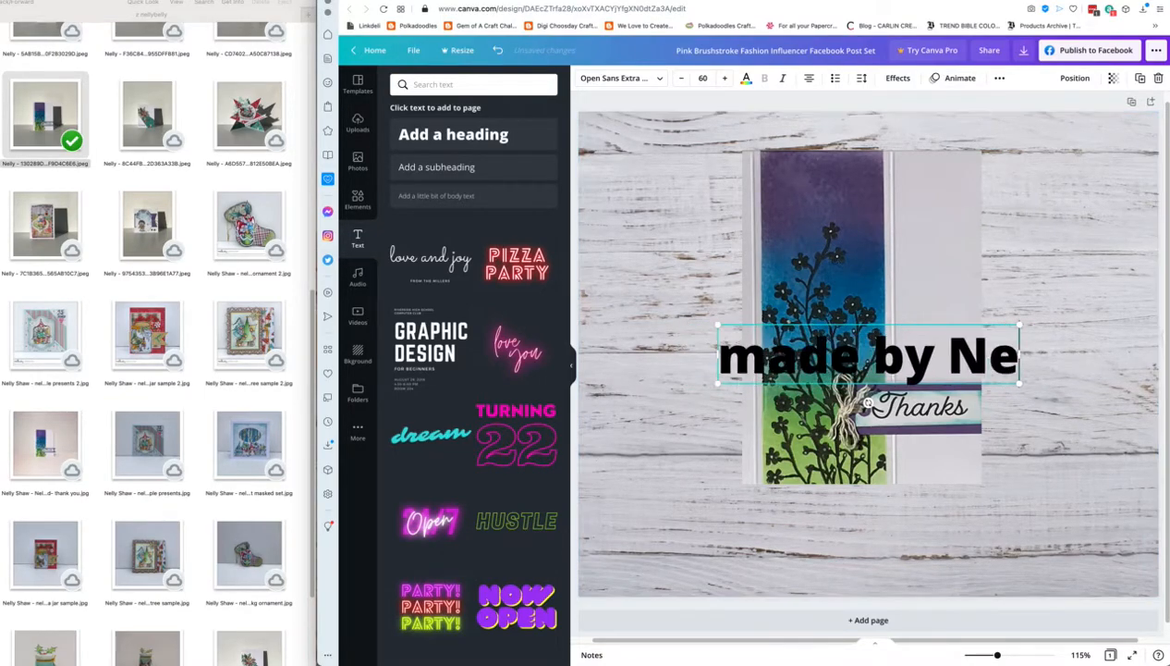
pyautogui.write('lly')
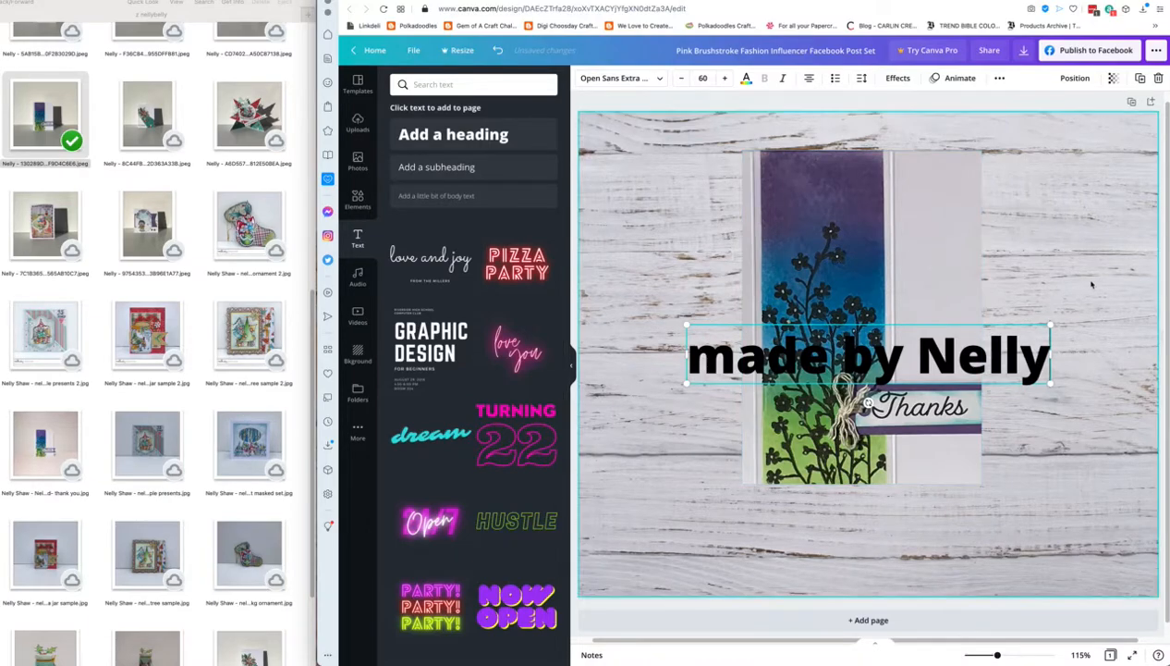
# Step: Reduce the heading's font size to 50 and recolour it with the off-white document colour
pyautogui.click(682, 80)
pyautogui.click(682, 80)
pyautogui.click(682, 79)
pyautogui.click(682, 80)
pyautogui.click(682, 80)
pyautogui.click(682, 80)
pyautogui.click(682, 80)
pyautogui.click(682, 80)
pyautogui.click(683, 79)
pyautogui.click(682, 79)
pyautogui.click(746, 77)
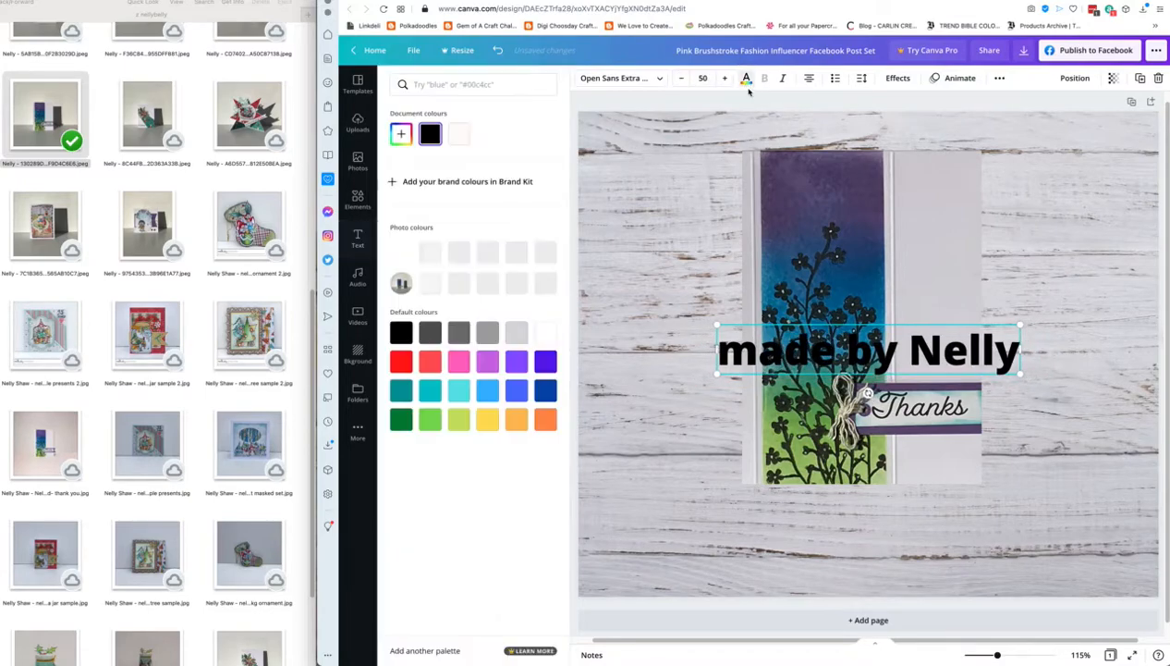
pyautogui.click(460, 138)
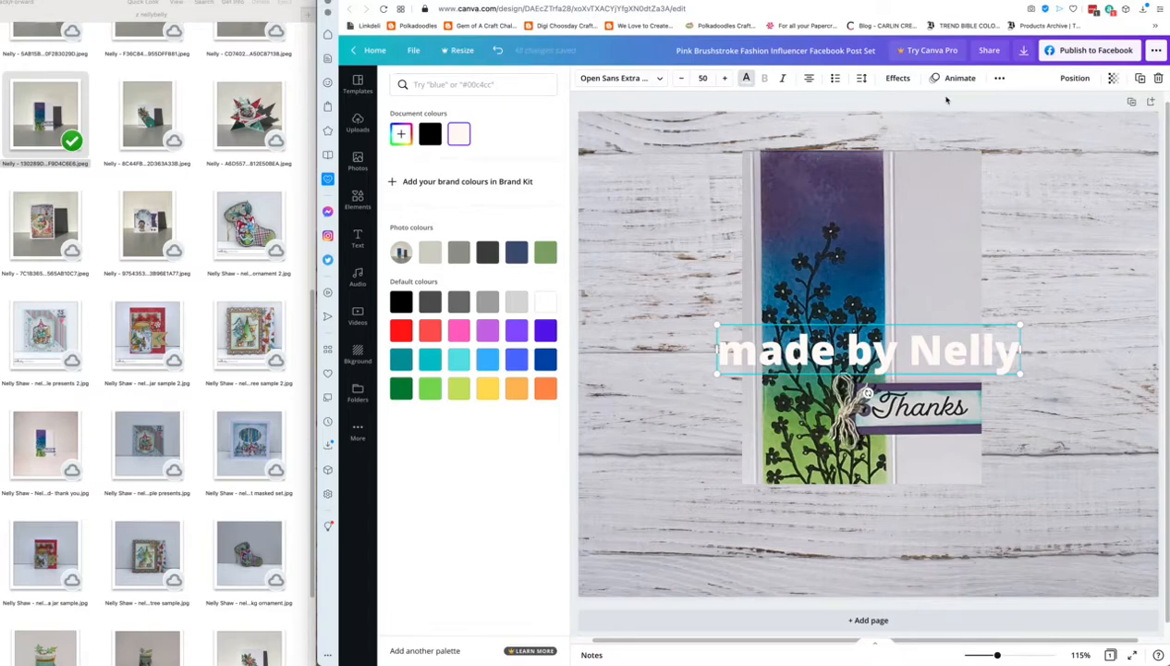
# Step: Apply the Curve shape effect to the heading and move it to the page's upper left, overlapping the card
pyautogui.click(890, 79)
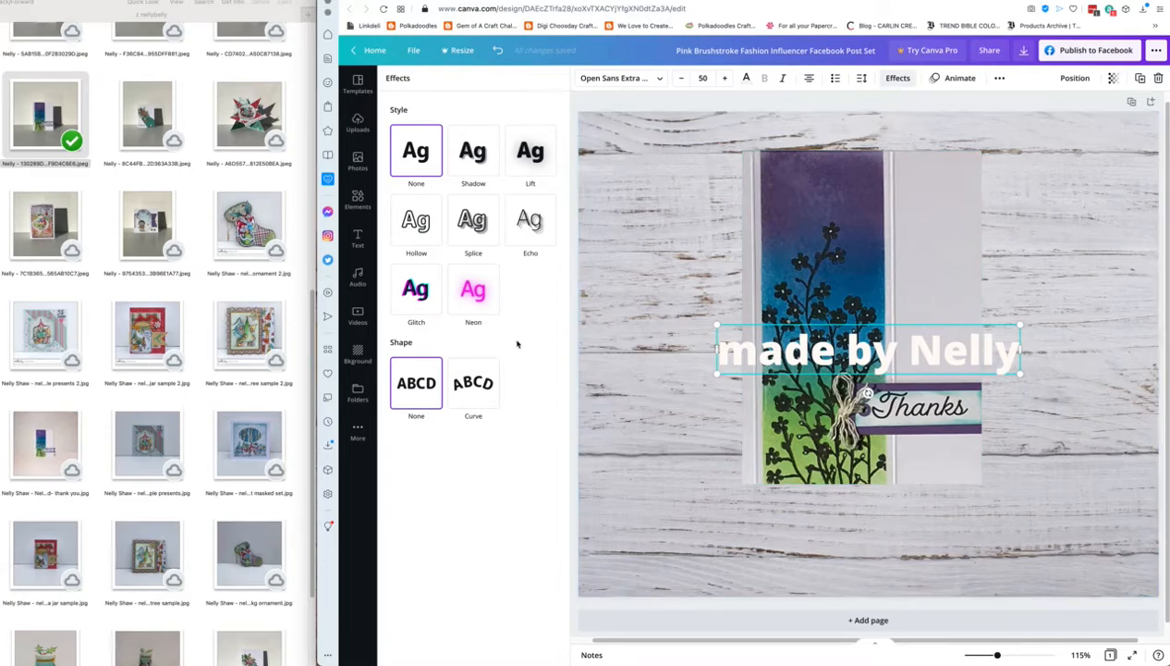
pyautogui.click(472, 383)
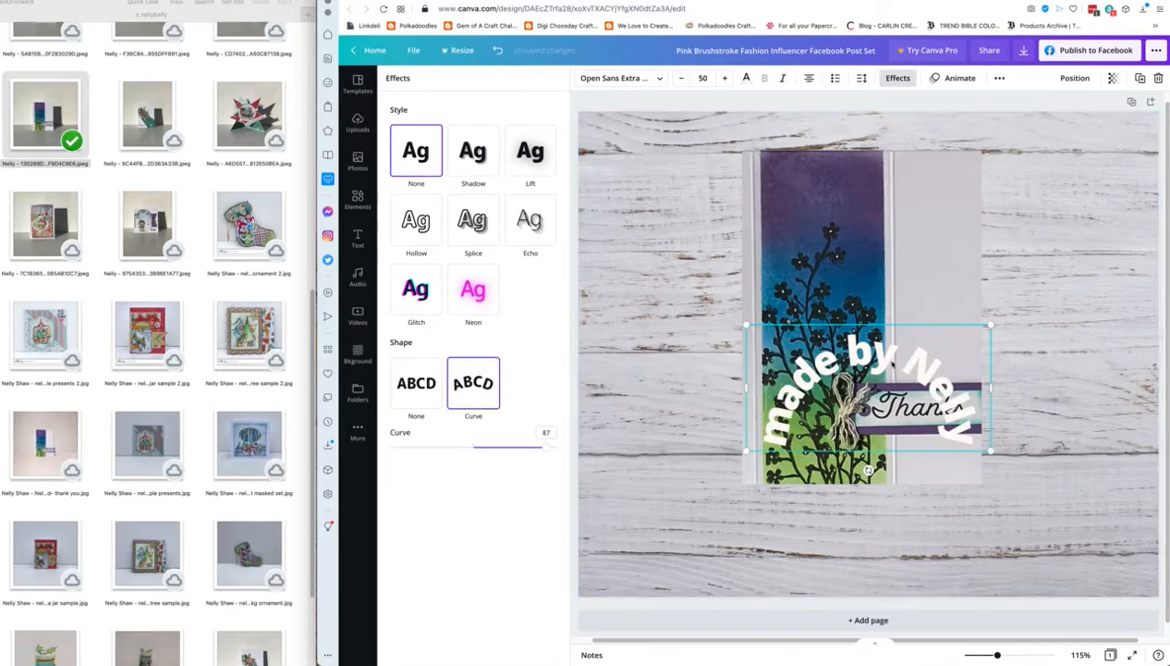
pyautogui.moveTo(851, 343); pyautogui.dragTo(730, 188)
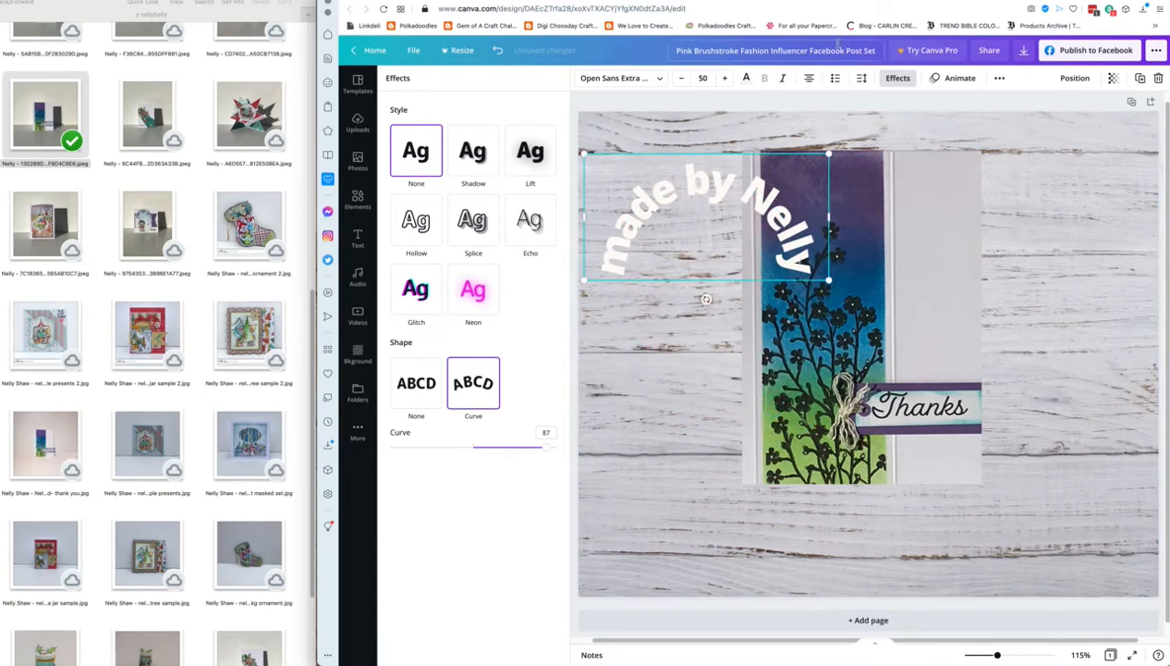
pyautogui.click(660, 79)
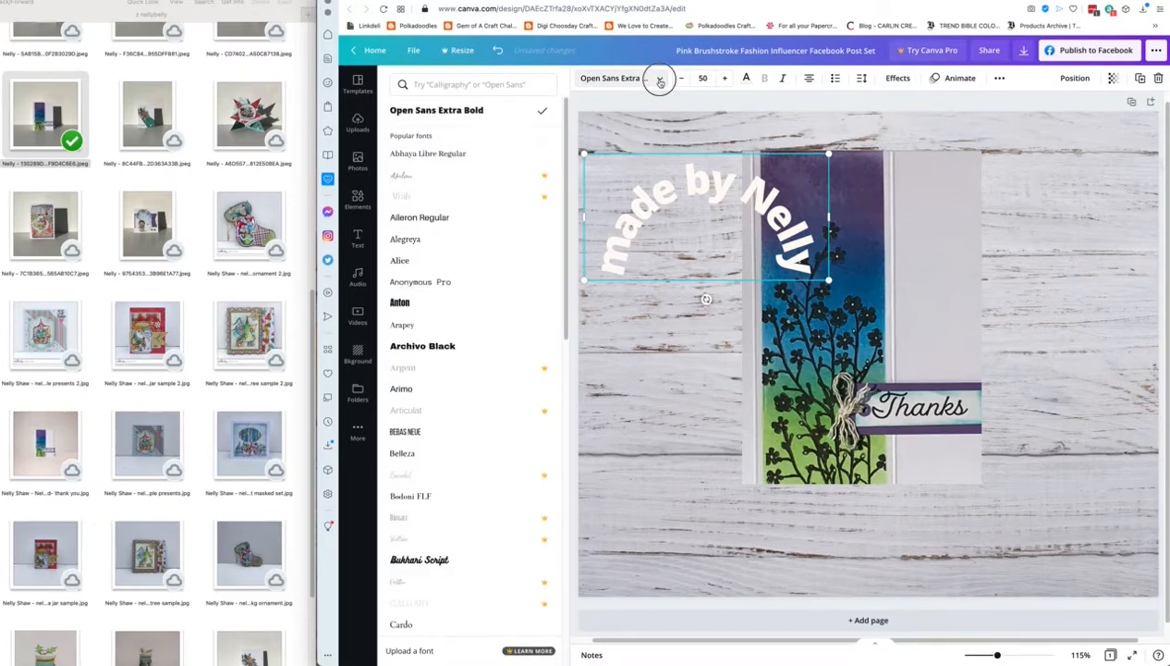
pyautogui.click(660, 80)
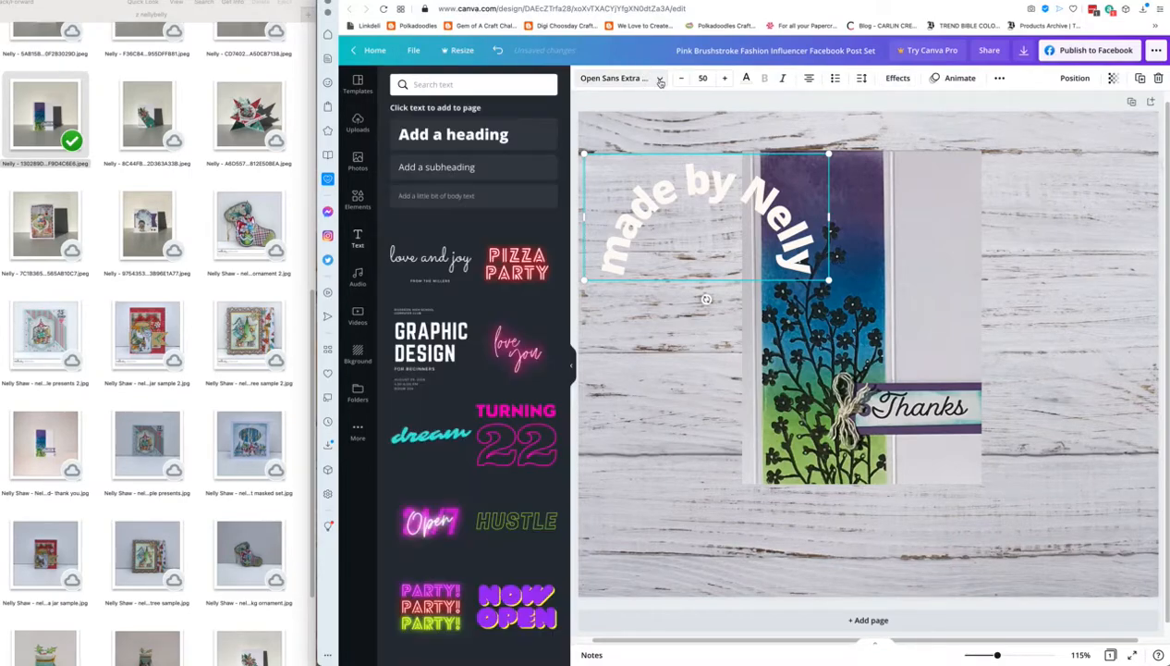
pyautogui.click(898, 79)
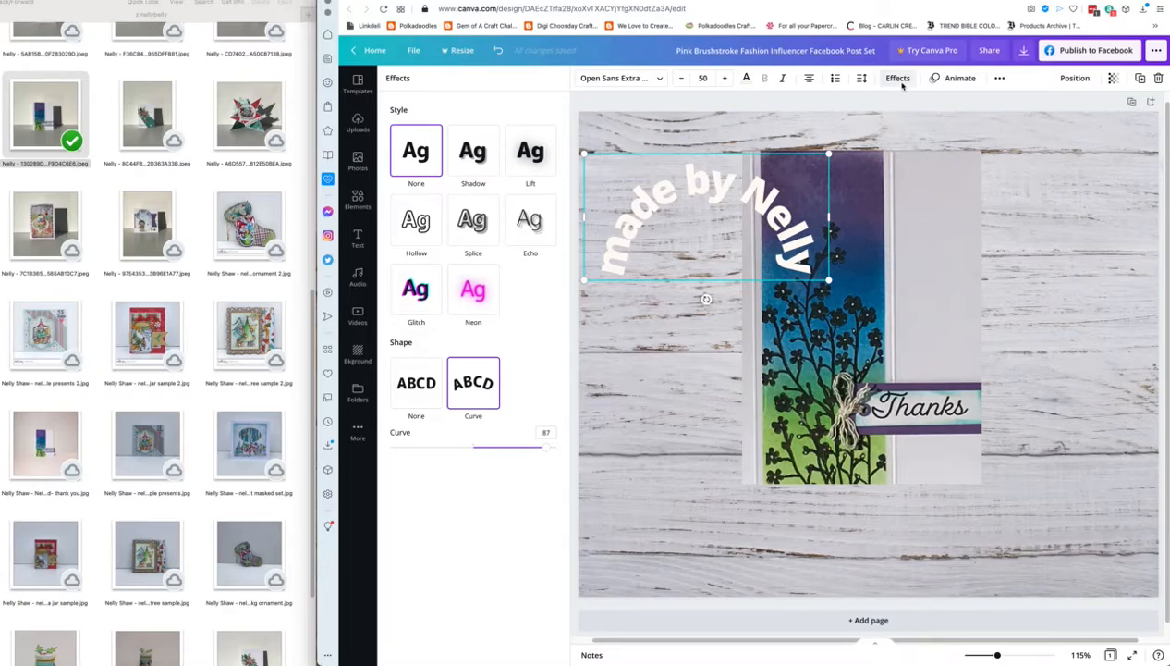
pyautogui.click(1003, 79)
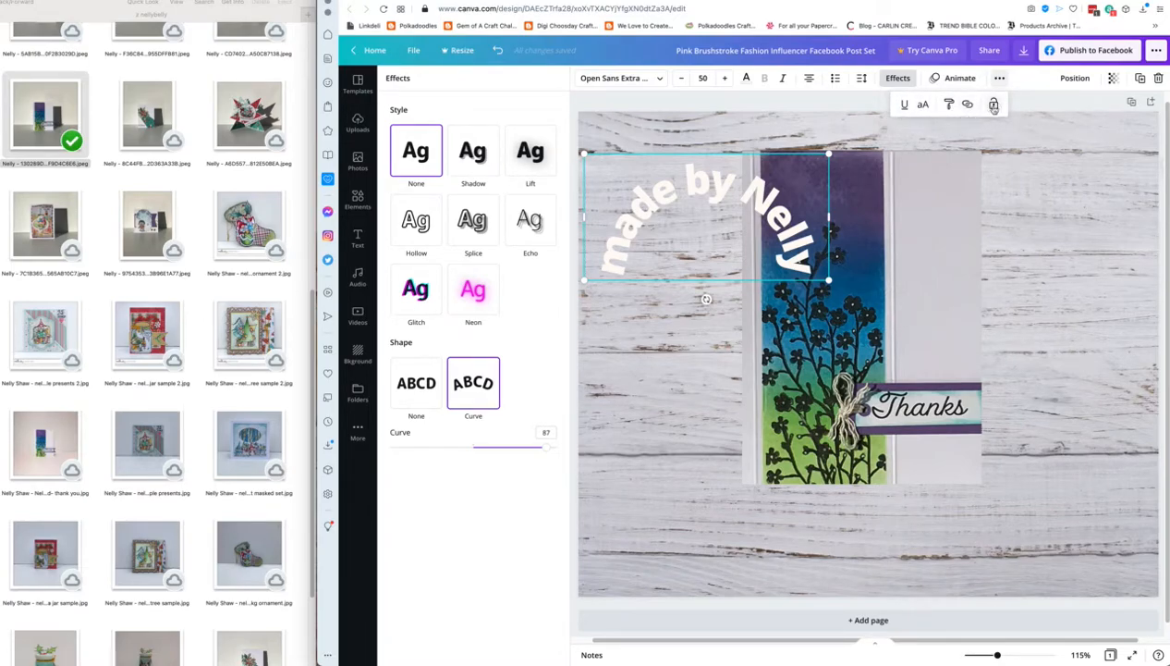
pyautogui.click(1076, 79)
# Step: Lower the curved text's transparency value to make it see-through and move it onto the upper half of the card
pyautogui.click(1113, 79)
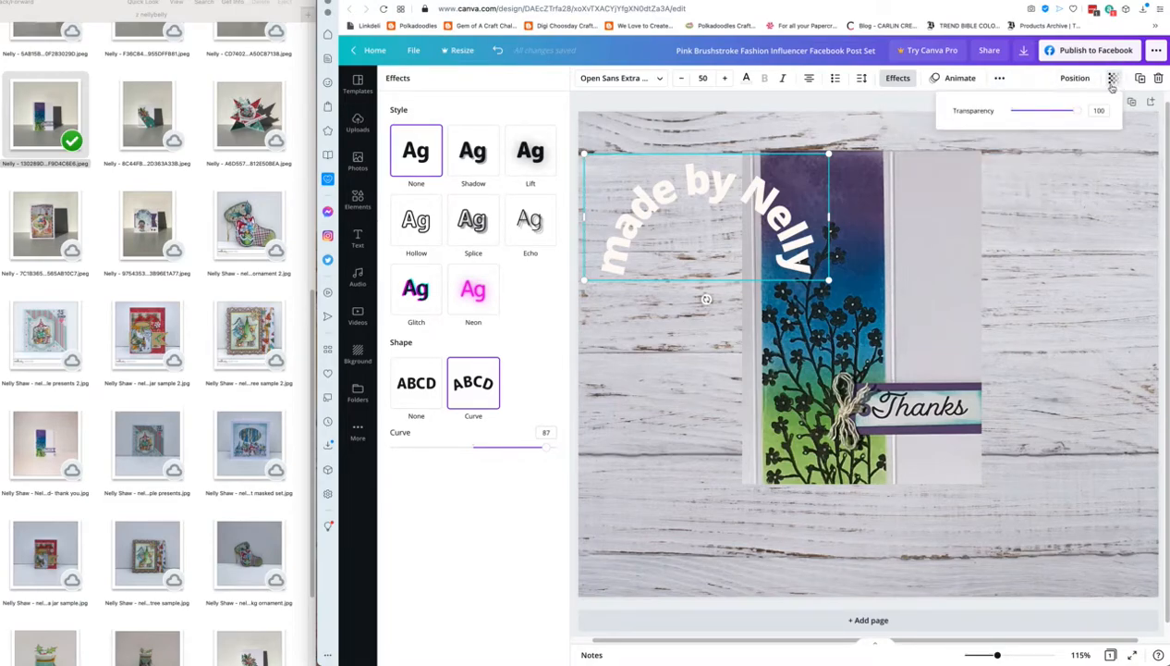
pyautogui.moveTo(1073, 111); pyautogui.dragTo(1040, 111)
pyautogui.moveTo(781, 167); pyautogui.dragTo(875, 198)
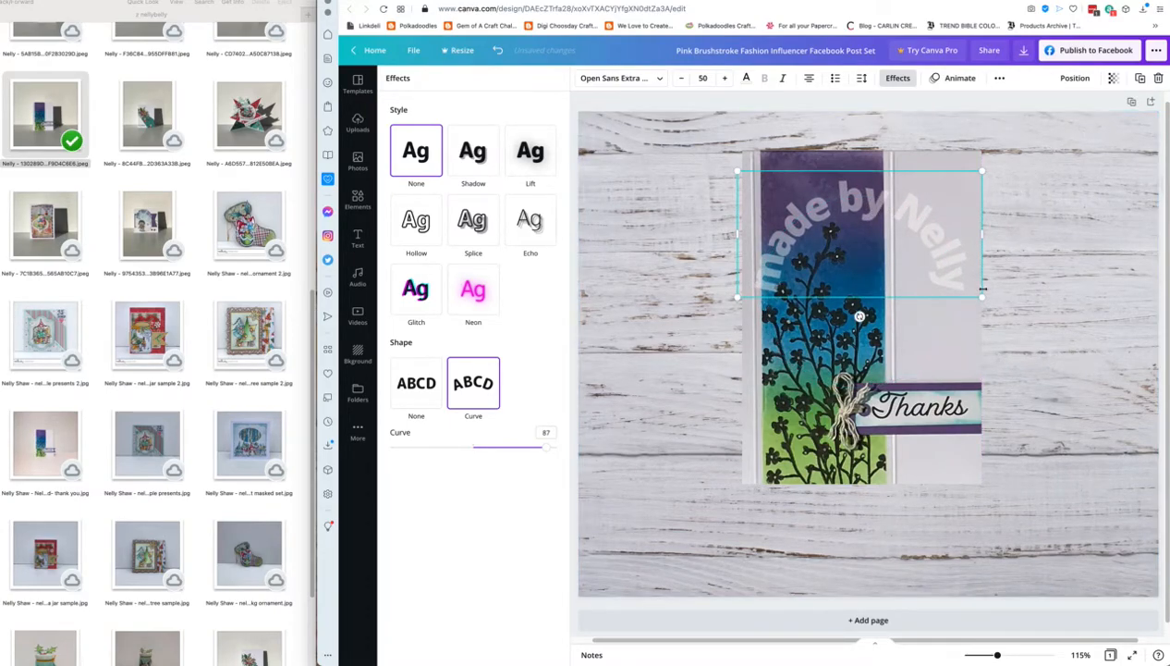
# Step: Shrink the curved text to about size 23.8 and place it near the card's top edge as a watermark
pyautogui.moveTo(981, 297); pyautogui.dragTo(937, 264)
pyautogui.moveTo(869, 224); pyautogui.dragTo(899, 155)
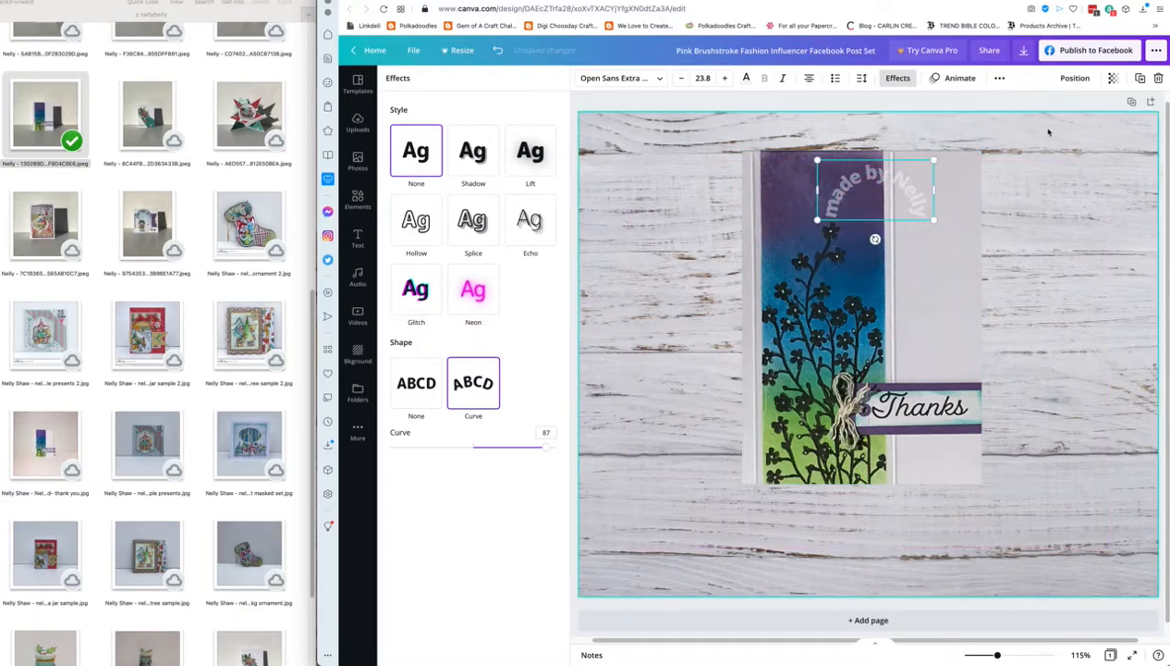
pyautogui.press('Escape')
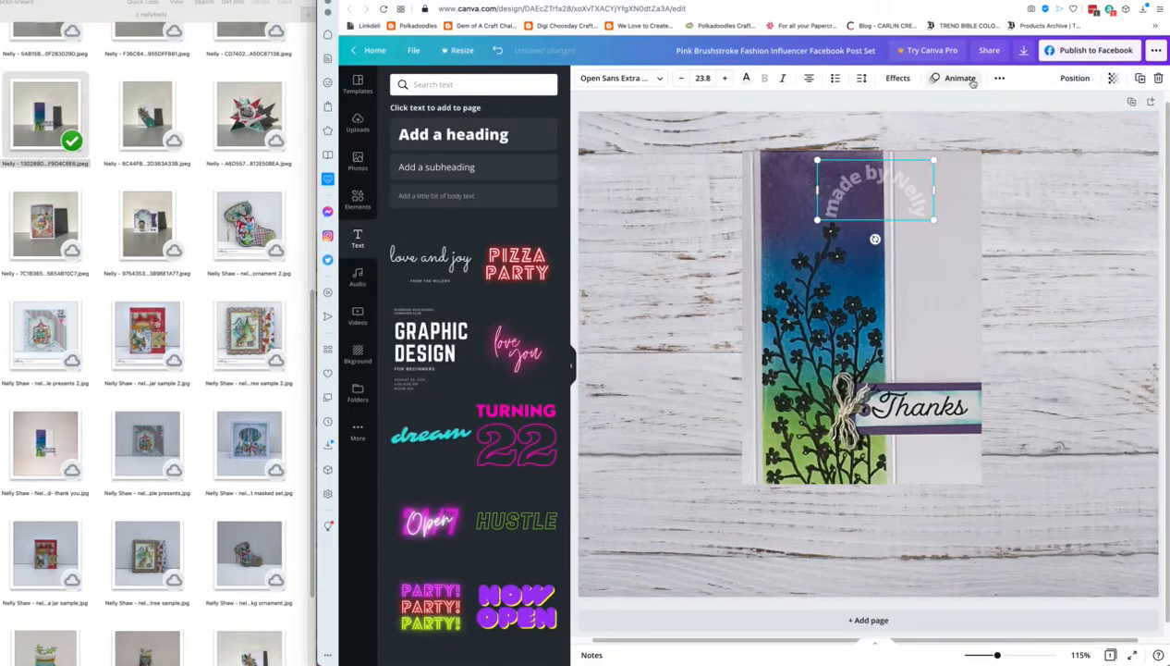
# Step: Examine the link option for the curved text, and look at the video and audio libraries
pyautogui.click(1000, 78)
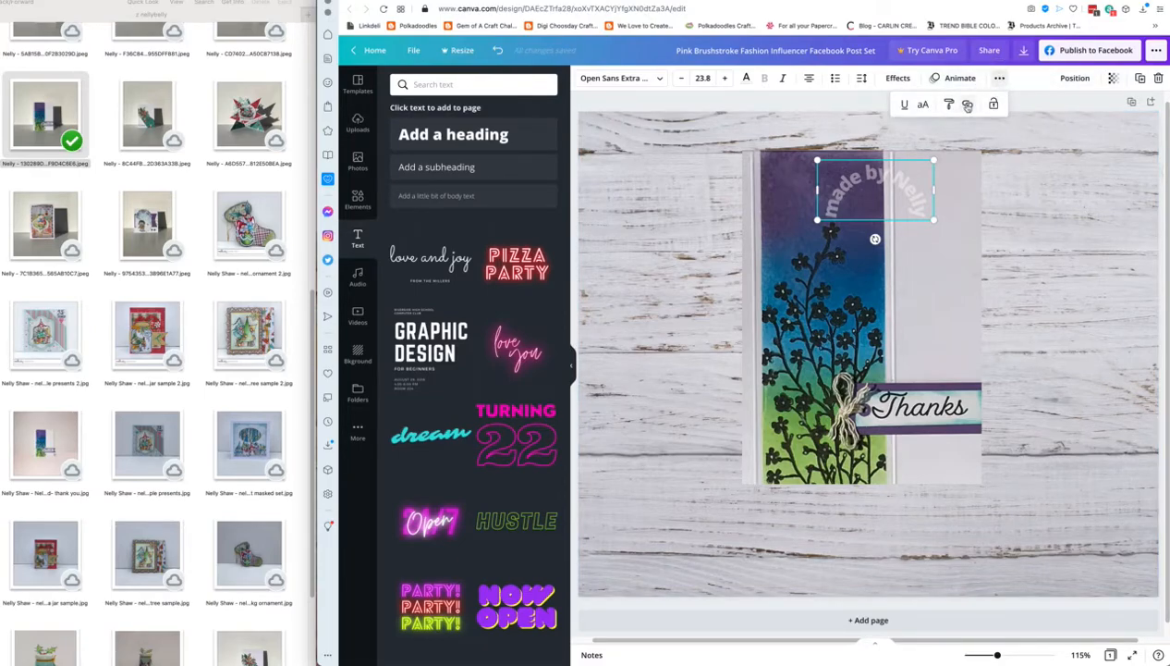
pyautogui.click(967, 104)
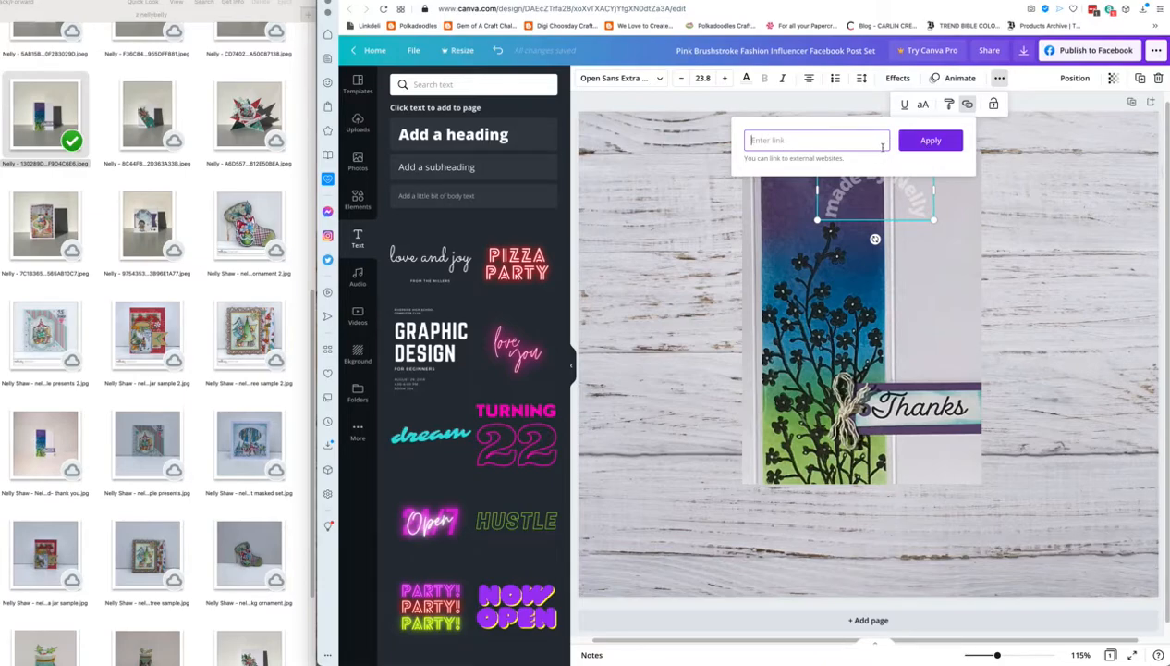
pyautogui.click(999, 278)
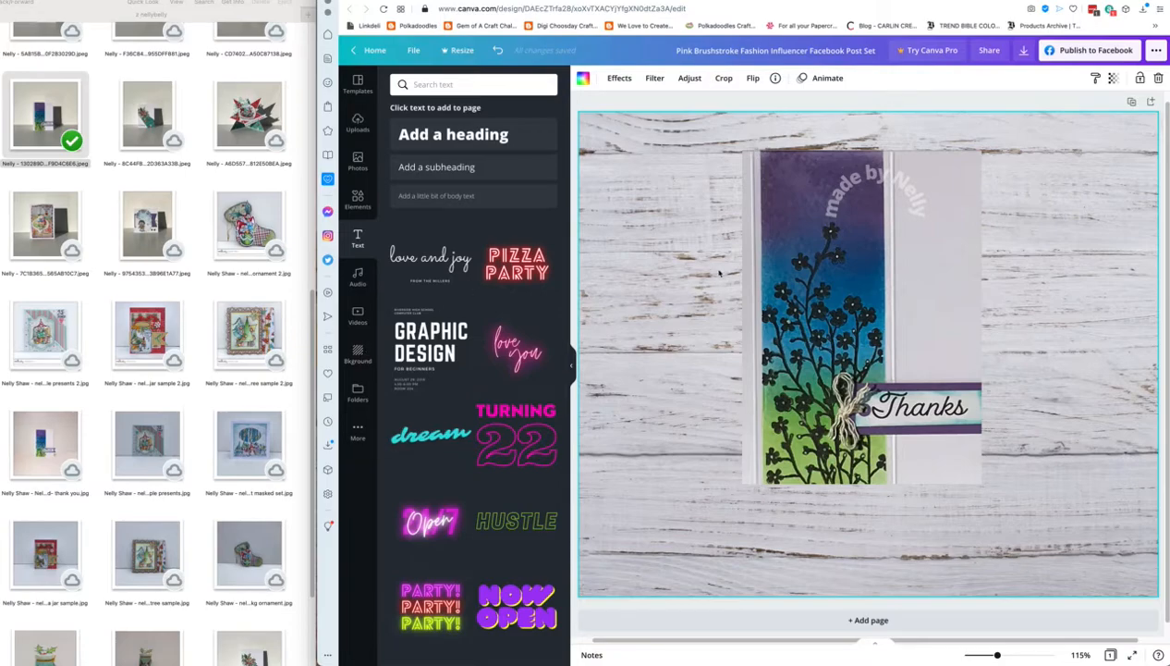
pyautogui.click(358, 315)
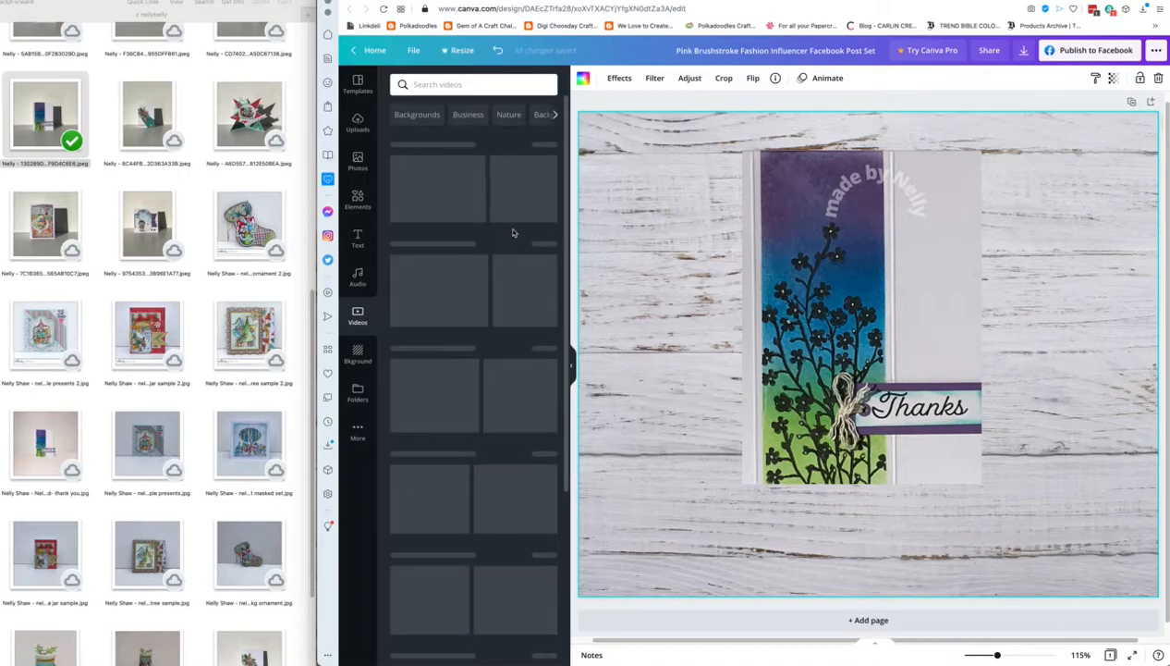
pyautogui.click(357, 277)
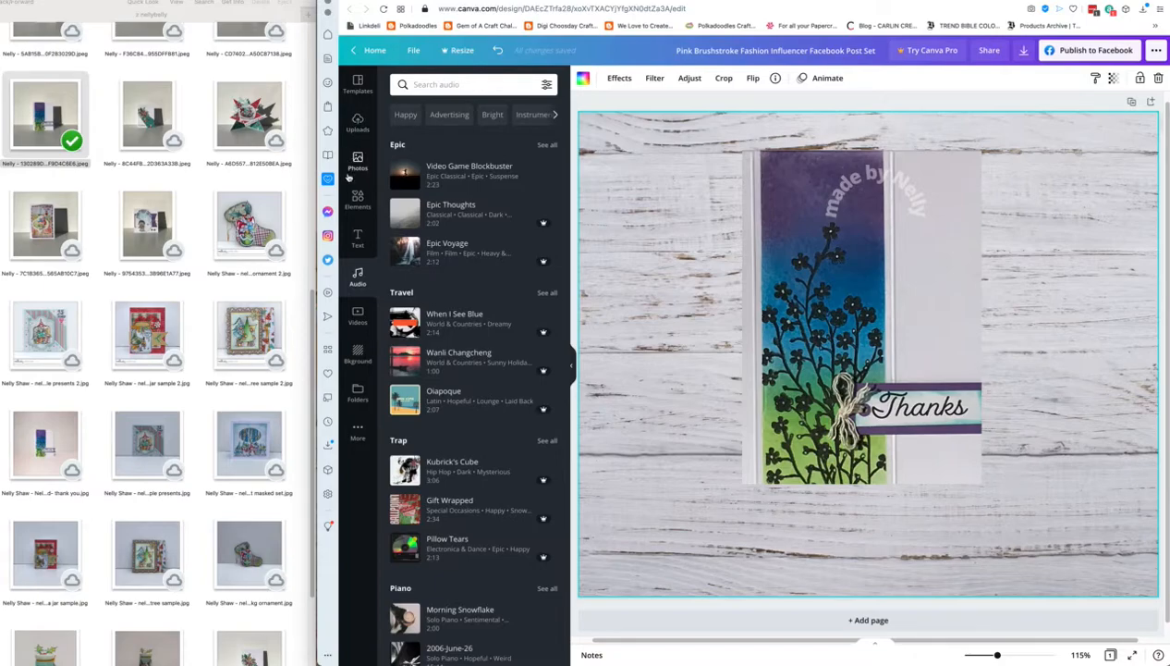
pyautogui.click(357, 239)
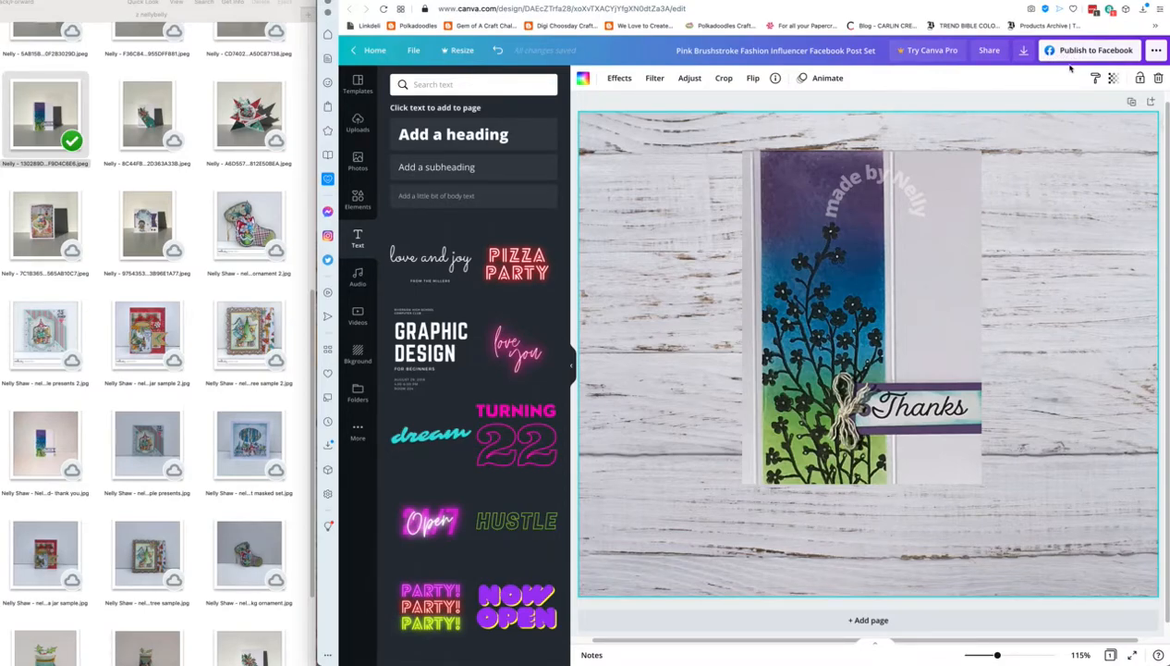
# Step: View the publishing options and the Schedule feature, and dismiss the Content Planner offer and the schedule pane
pyautogui.click(1155, 50)
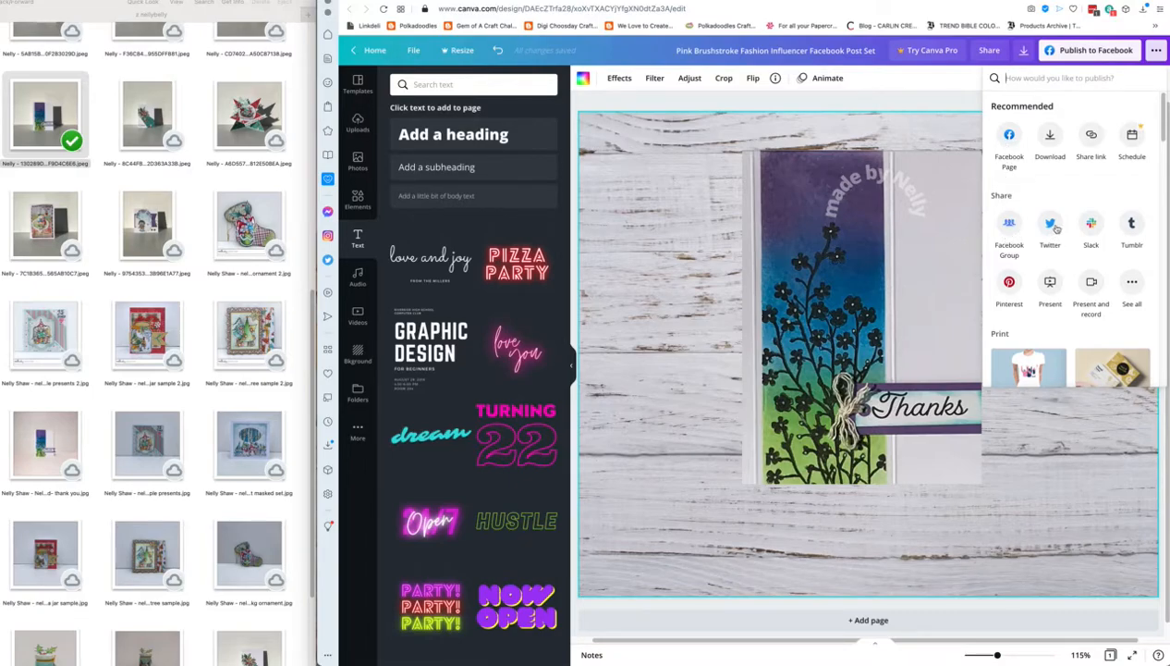
pyautogui.click(1122, 145)
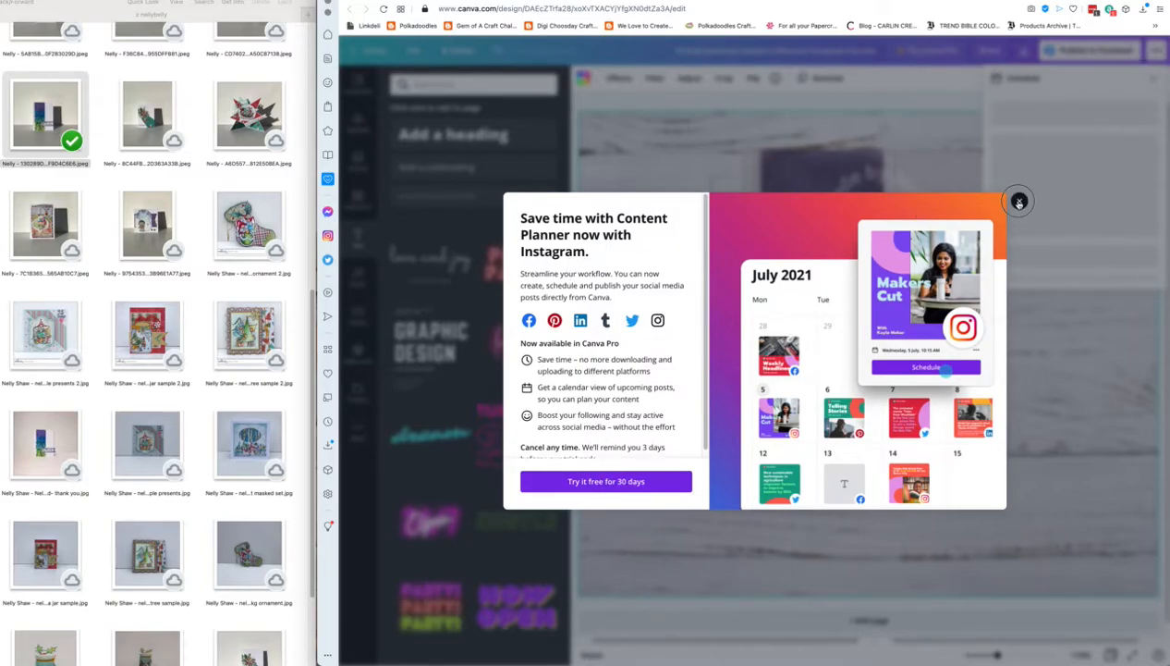
pyautogui.click(1019, 199)
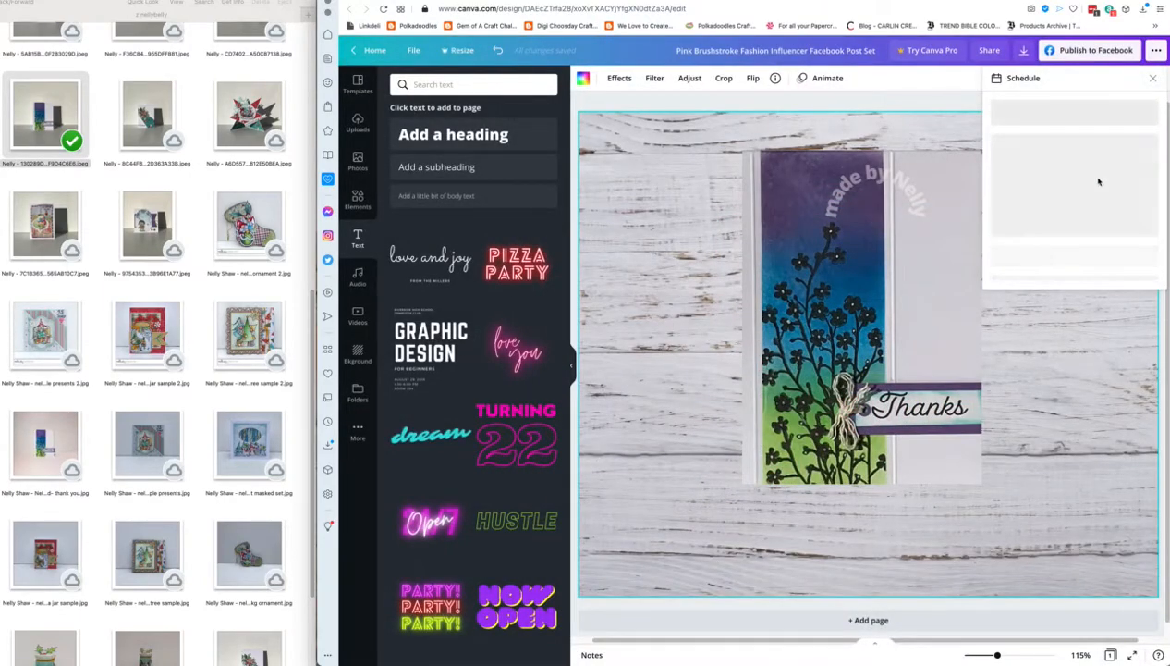
pyautogui.click(1147, 81)
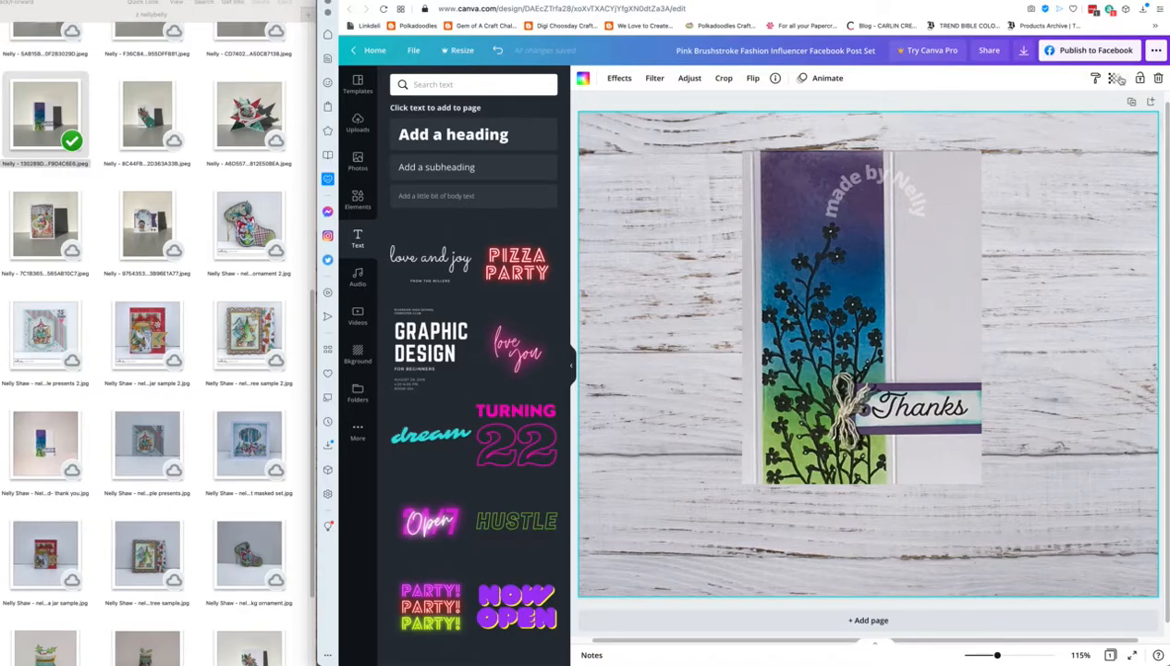
# Step: Look through the print products offered in the publishing options, down to the folded cards and related apps
pyautogui.click(1155, 52)
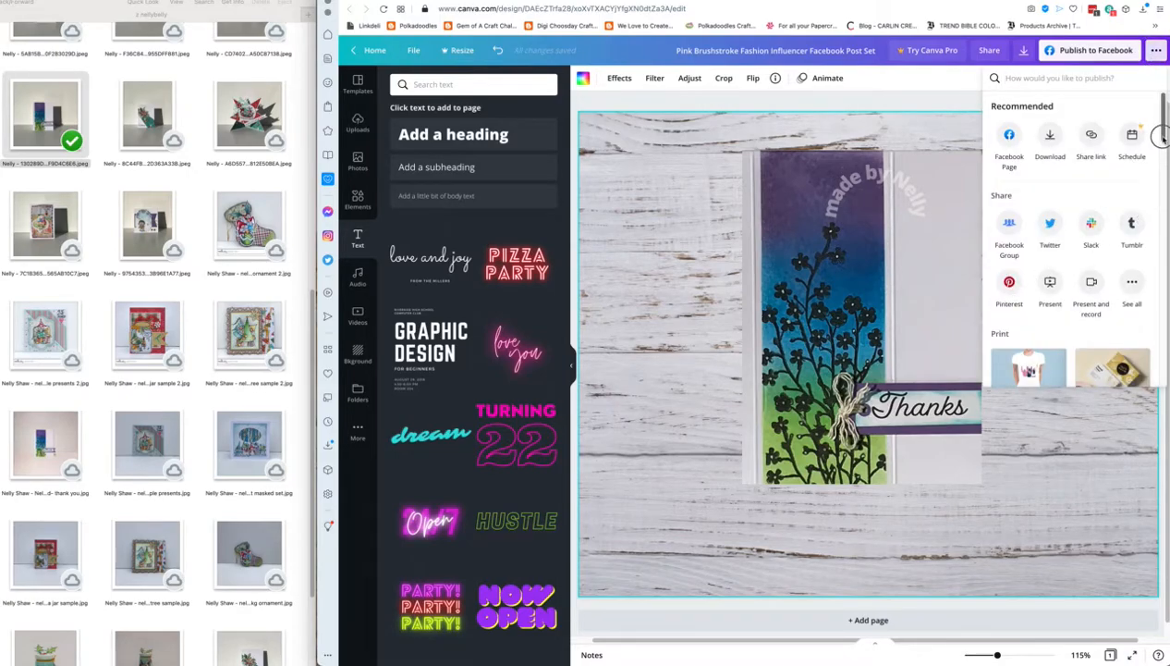
pyautogui.scroll(-3, 1149, 153)
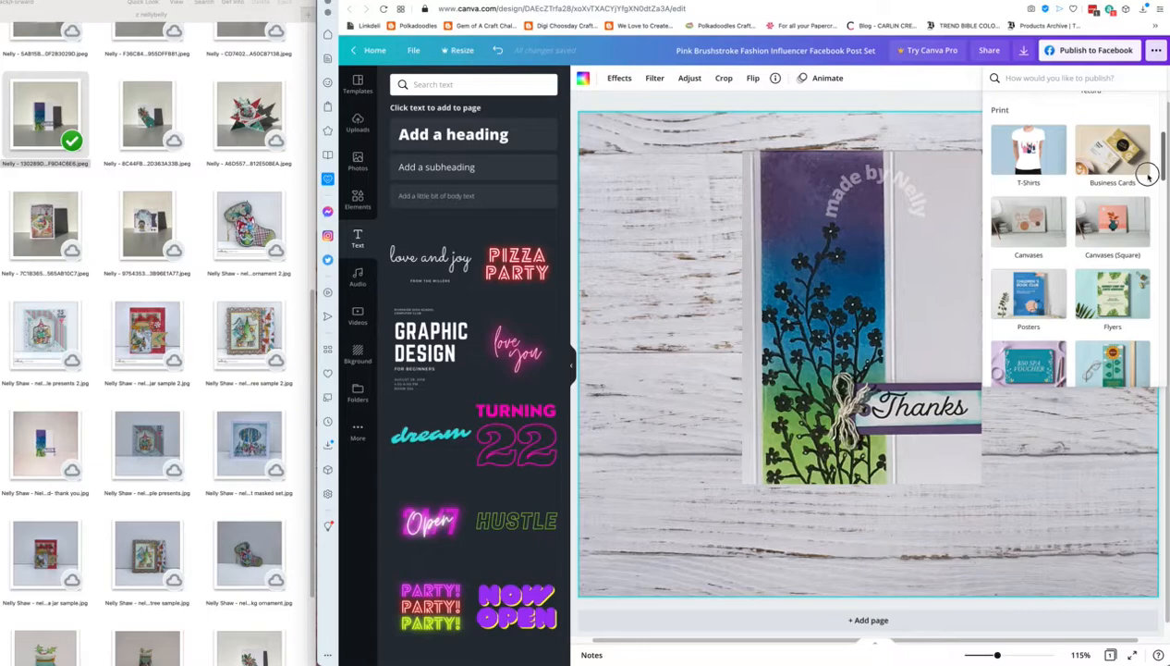
pyautogui.scroll(-5, 1142, 176)
pyautogui.scroll(-5, 1108, 225)
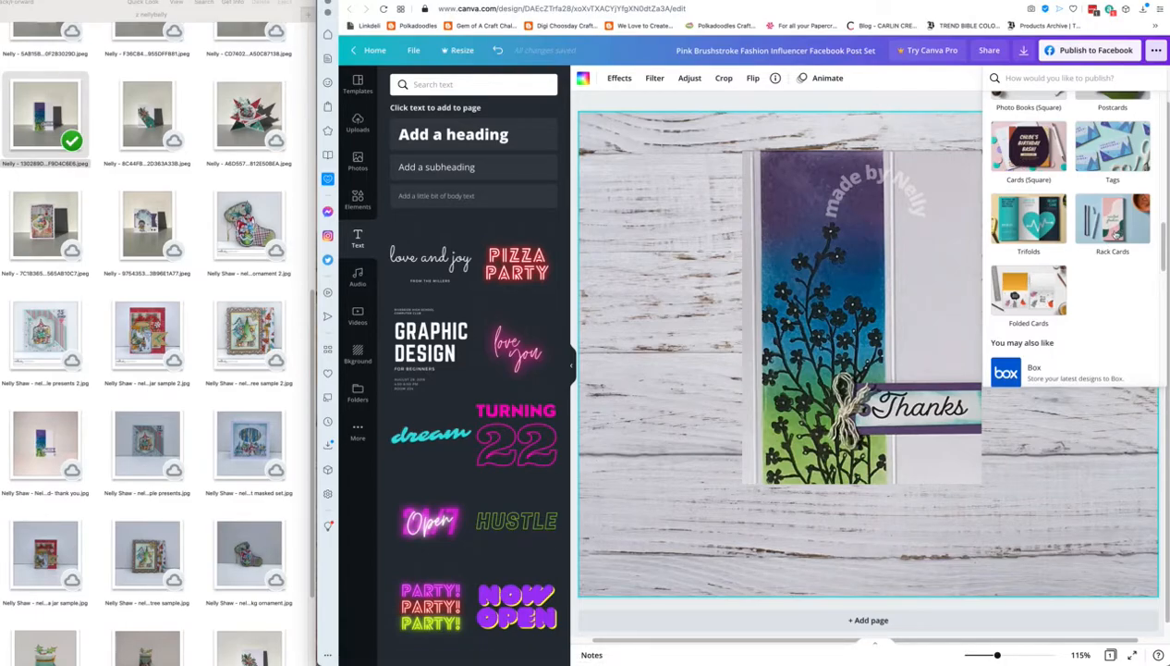
pyautogui.moveTo(1164, 251); pyautogui.dragTo(1164, 236)
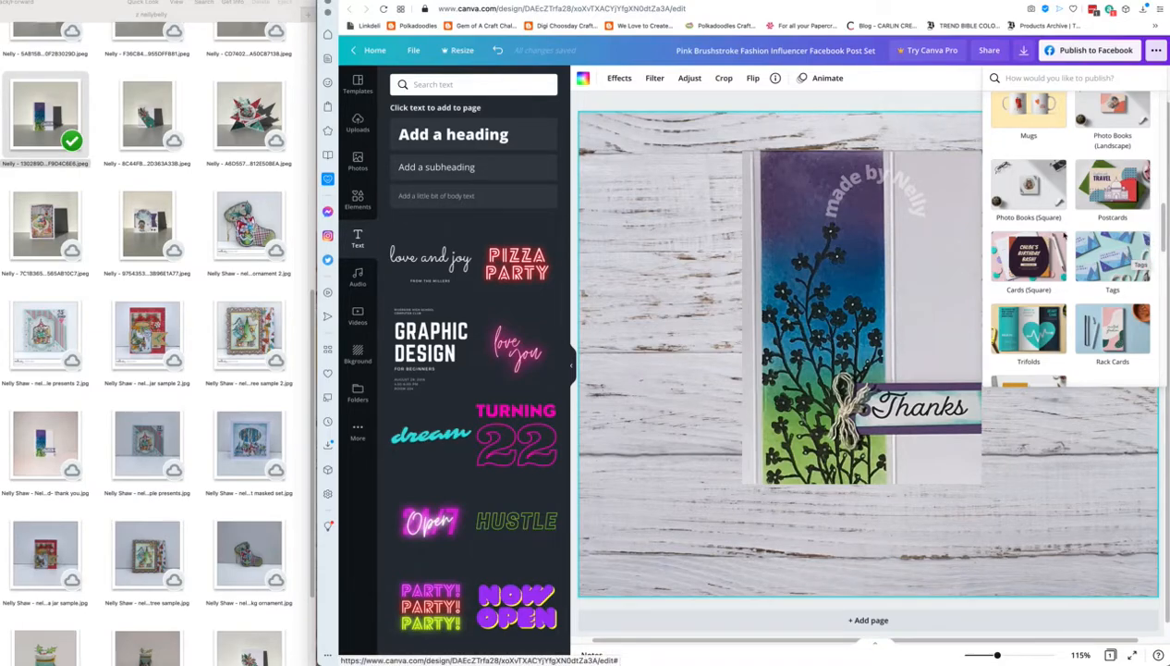
pyautogui.click(689, 254)
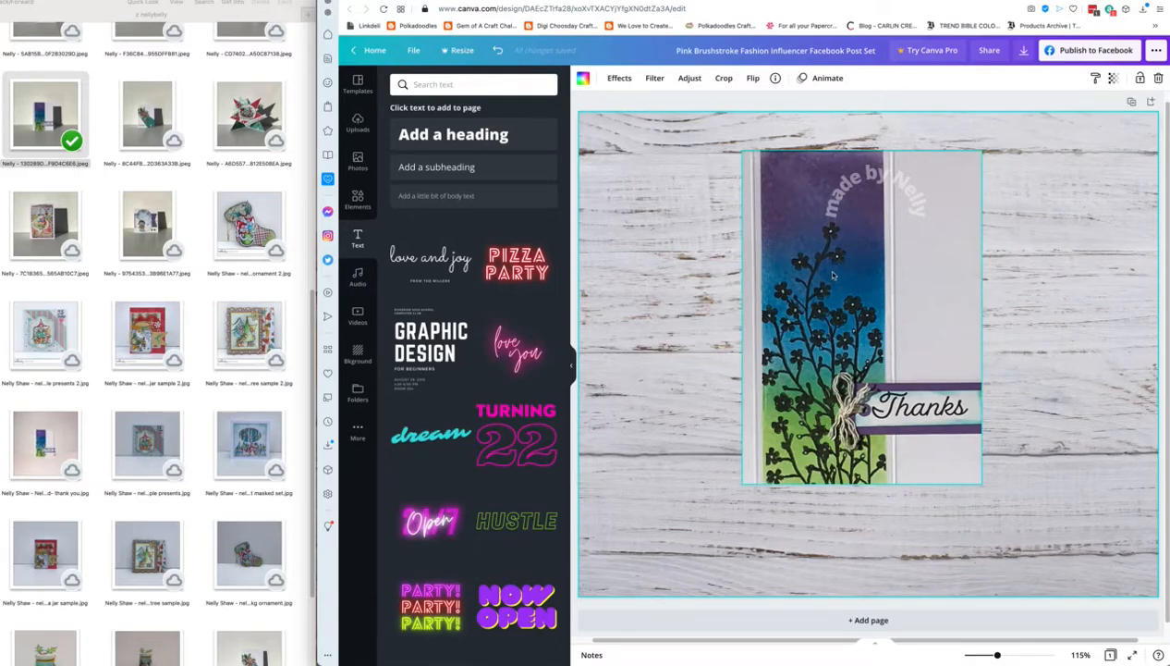
# Step: Clear the page by deleting the white wood background and the card photo
pyautogui.moveTo(832, 274); pyautogui.dragTo(815, 282)
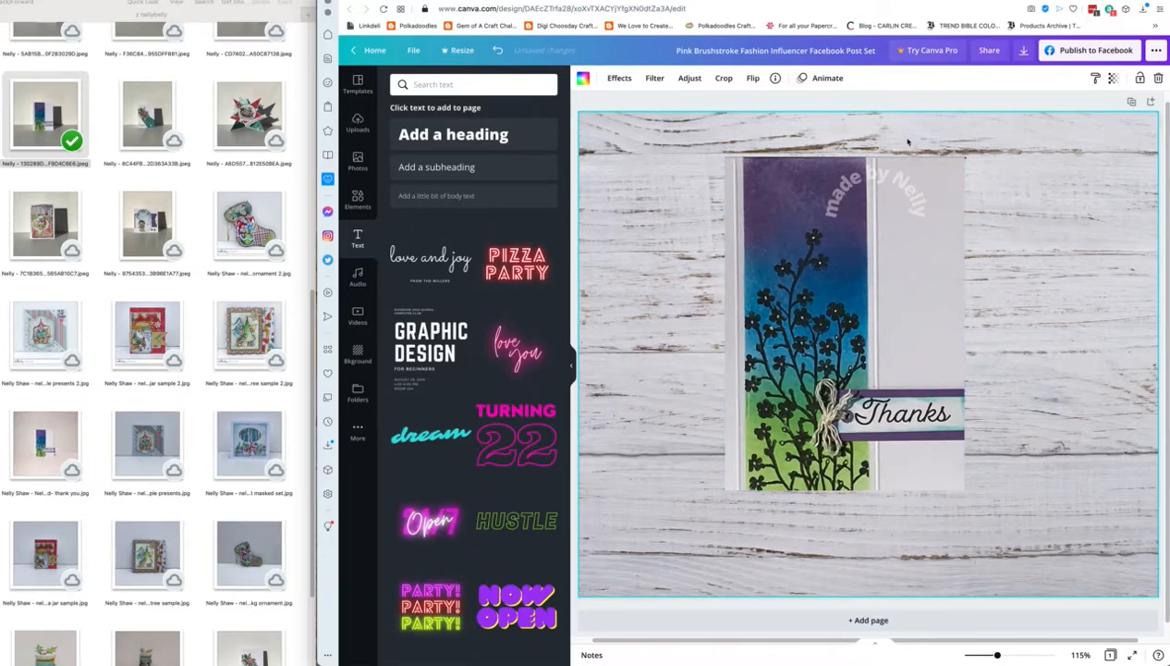
pyautogui.click(1157, 78)
pyautogui.click(903, 272)
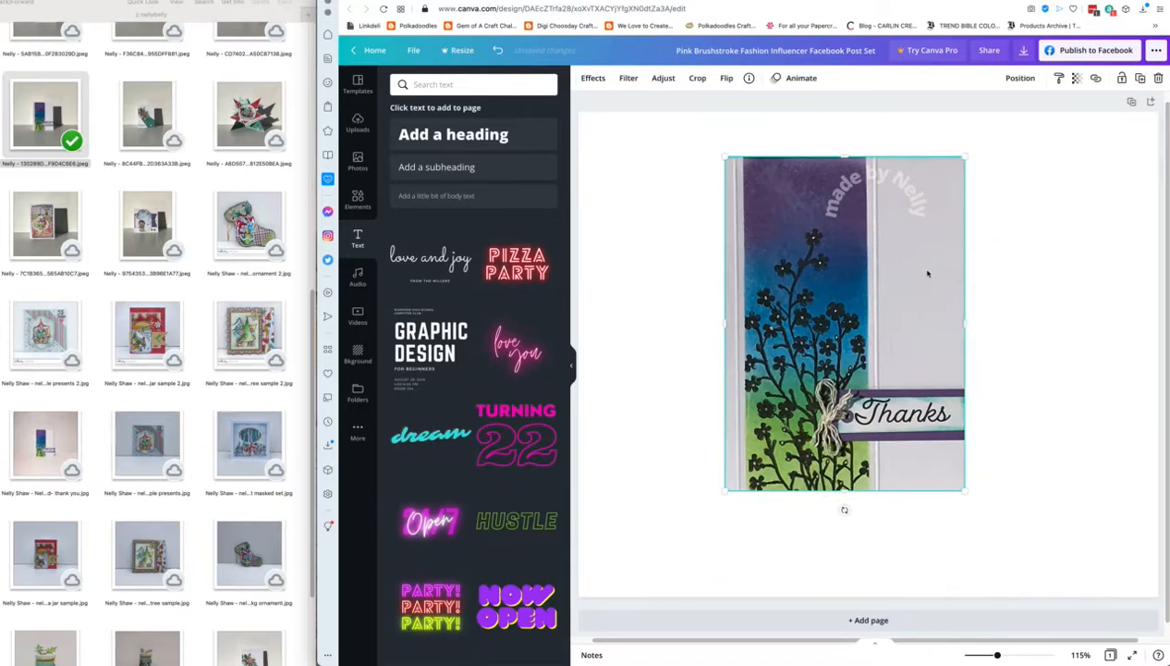
pyautogui.moveTo(891, 264); pyautogui.dragTo(1012, 285)
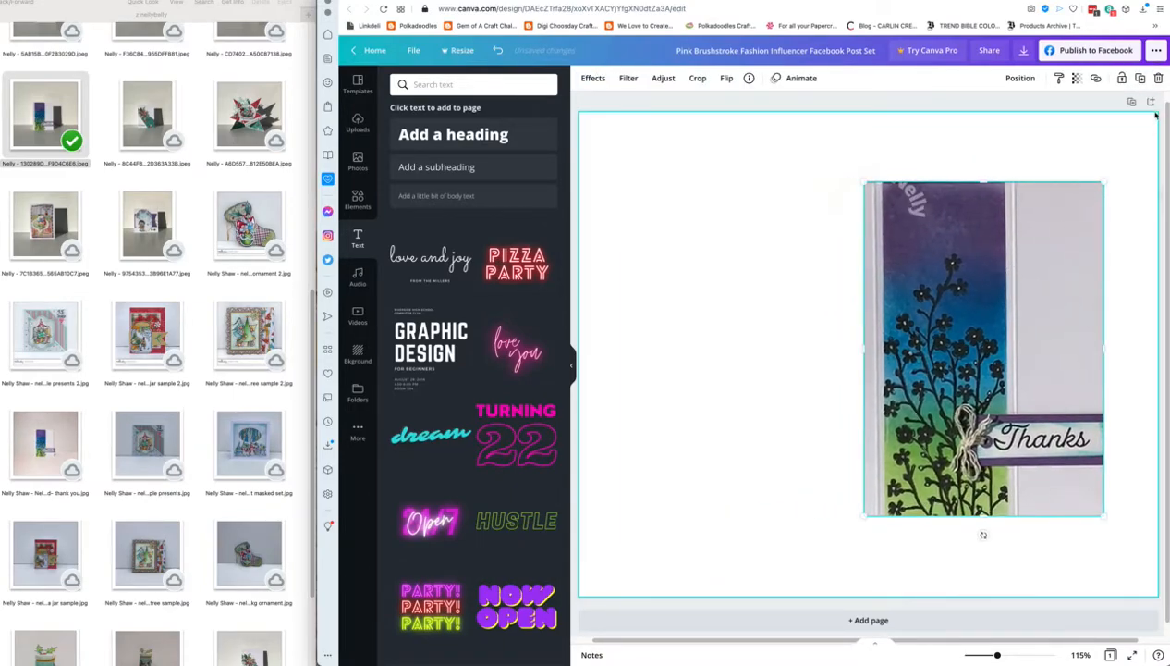
pyautogui.click(1156, 77)
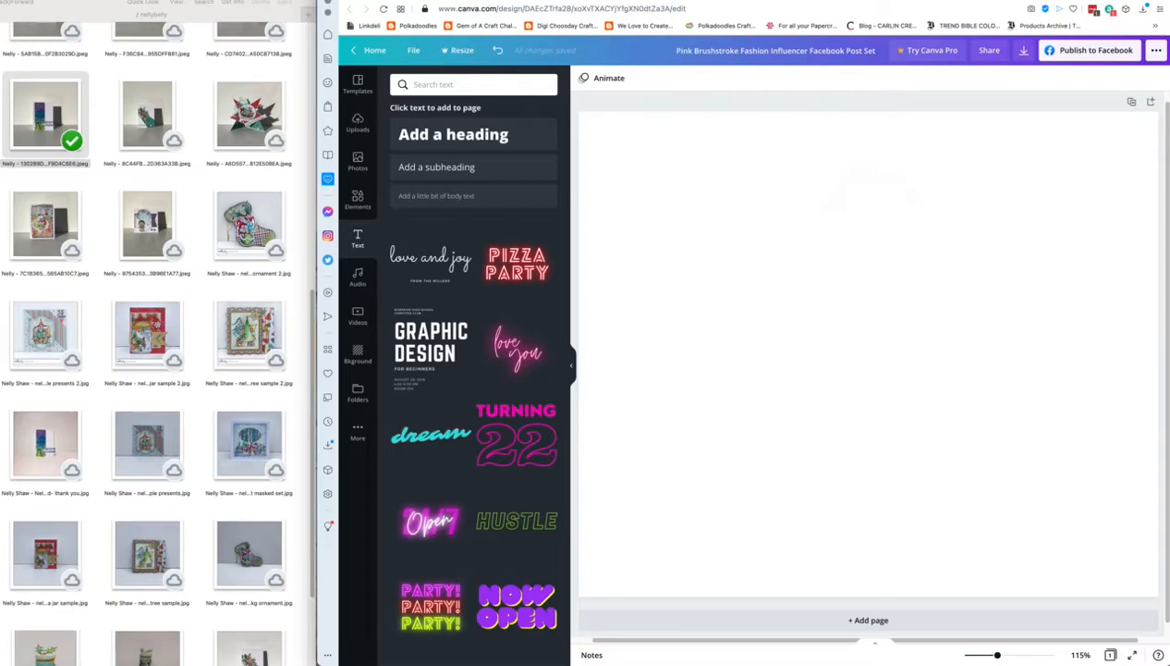
# Step: Switch to Finder, open the HONEYPIE folder and add its digi Friends PNG line drawing to the blank page
pyautogui.click(2, 185)
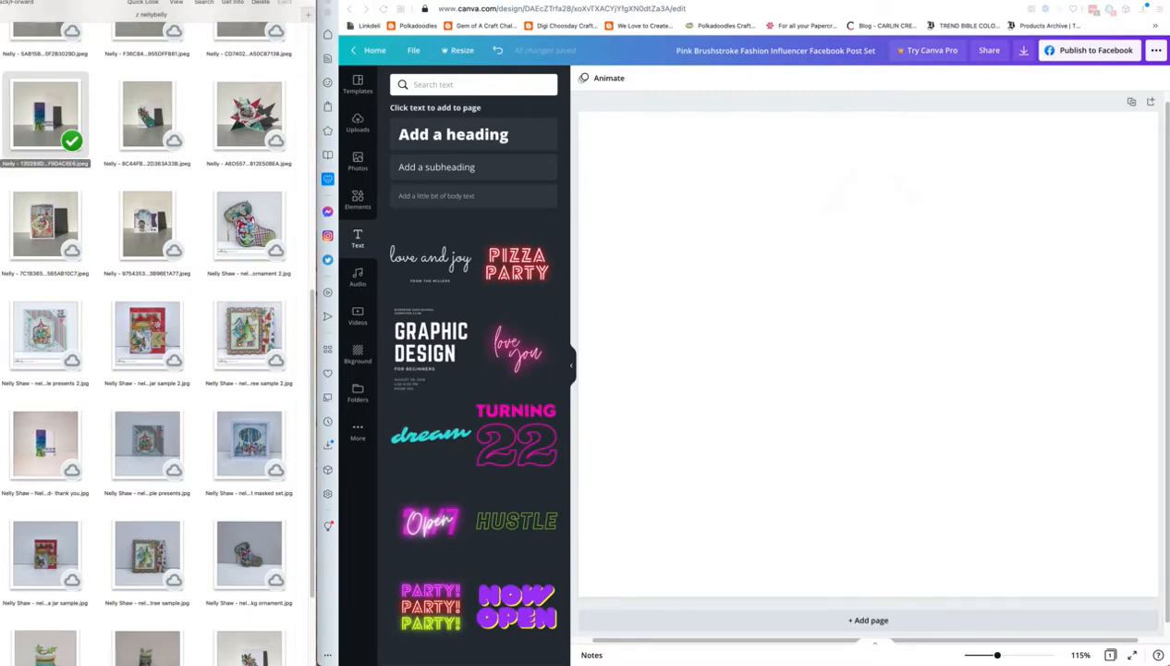
pyautogui.doubleClick(193, 72)
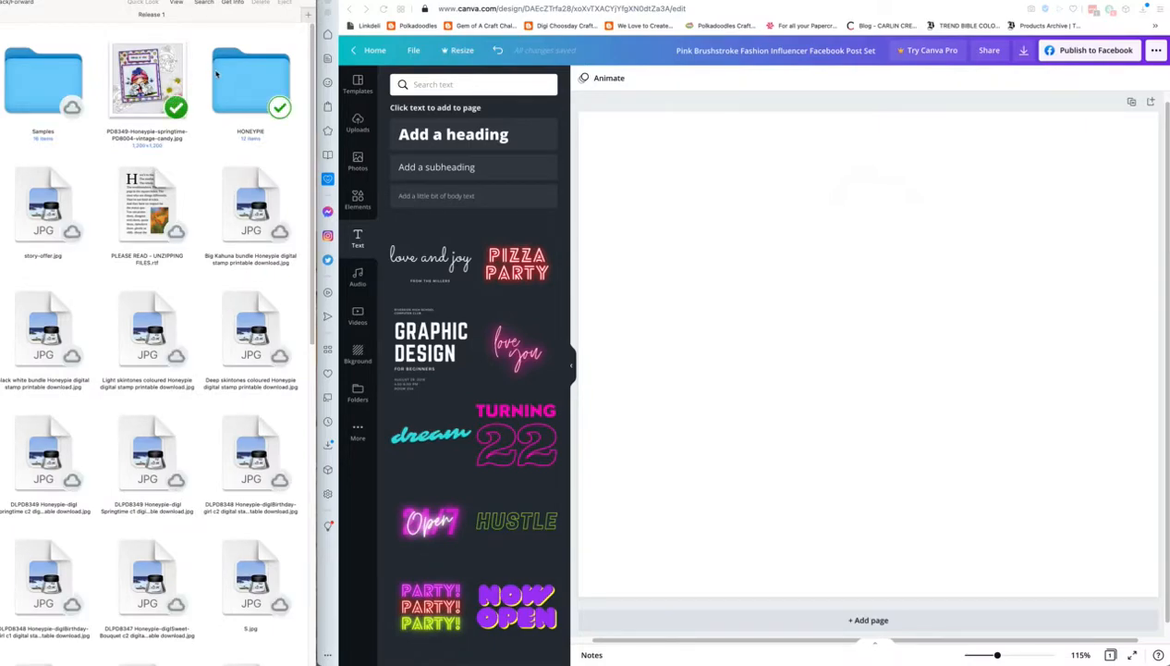
pyautogui.doubleClick(238, 76)
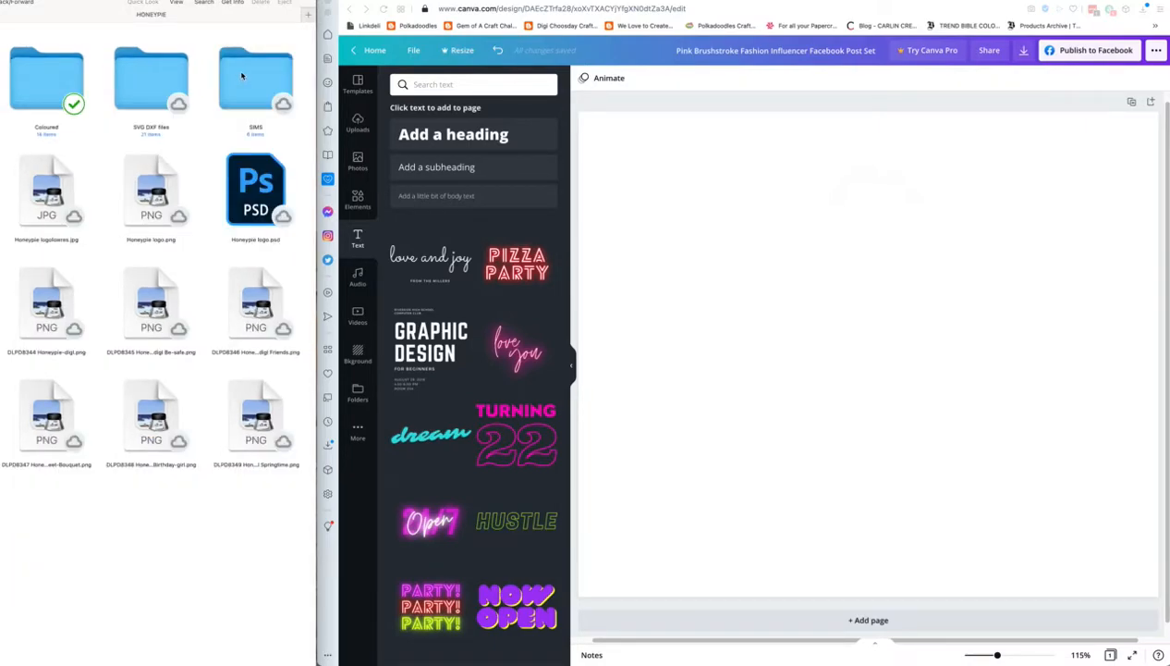
pyautogui.click(52, 77)
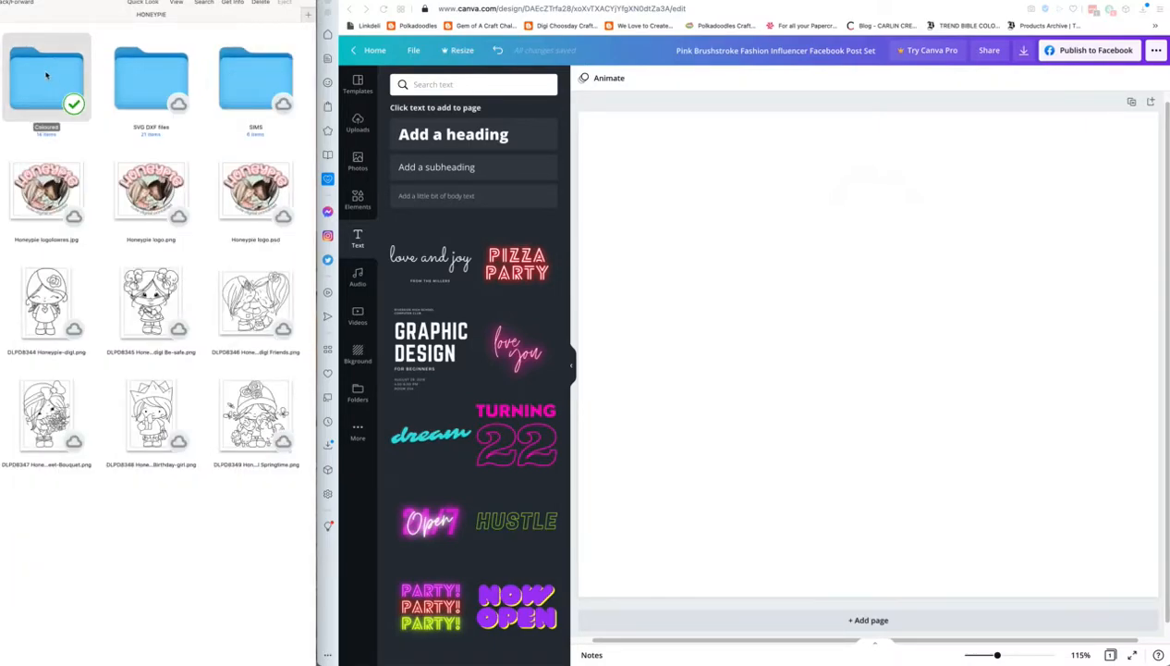
pyautogui.moveTo(247, 308); pyautogui.dragTo(800, 282)
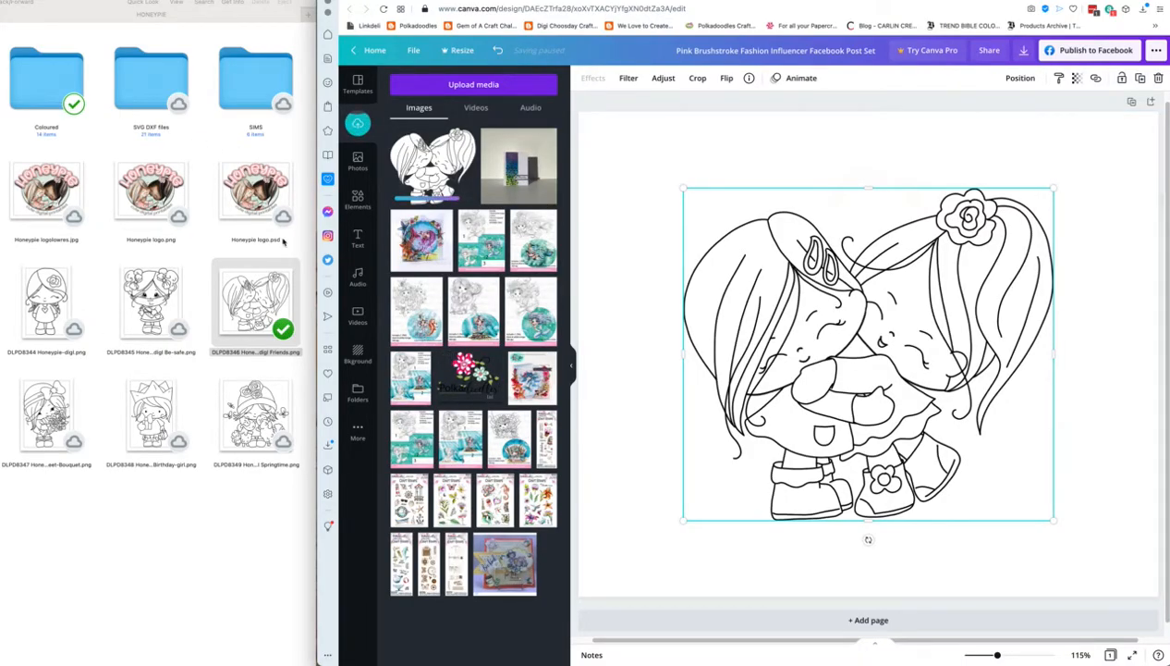
# Step: Shrink the Friends drawing to about 318 × 286 and position it just above the middle of the page
pyautogui.moveTo(1055, 191); pyautogui.dragTo(845, 312)
pyautogui.moveTo(788, 425); pyautogui.dragTo(843, 321)
pyautogui.moveTo(912, 411)
pyautogui.mouseDown()
pyautogui.moveTo(804, 339)
pyautogui.moveTo(904, 431)
pyautogui.mouseUp()
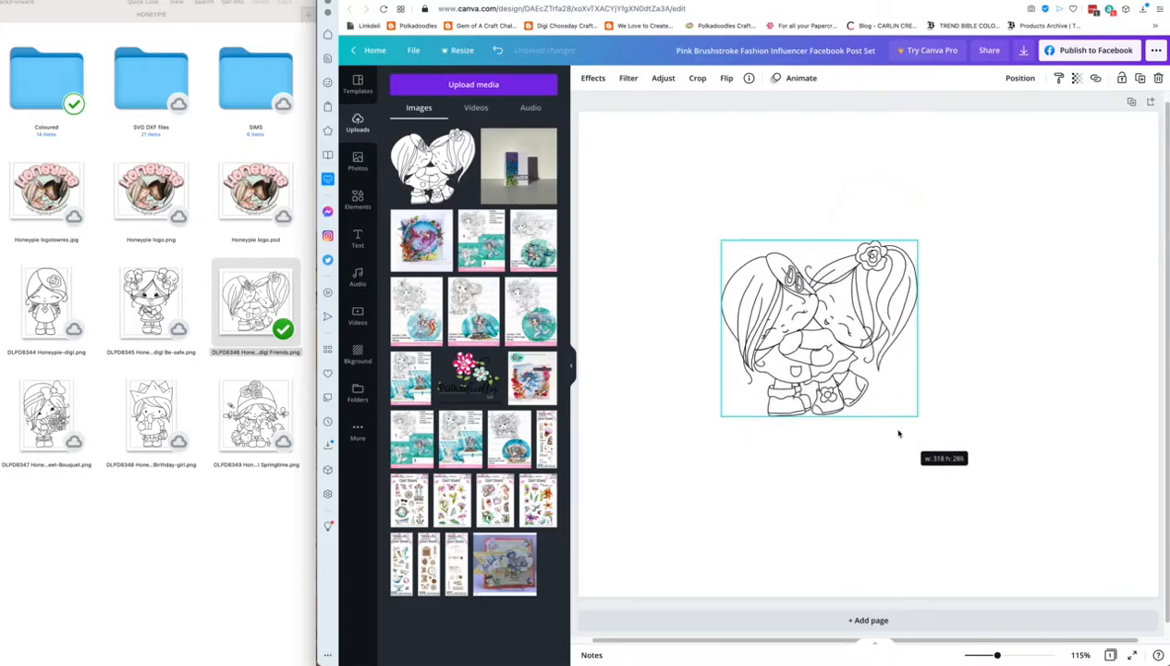
pyautogui.moveTo(814, 347); pyautogui.dragTo(840, 346)
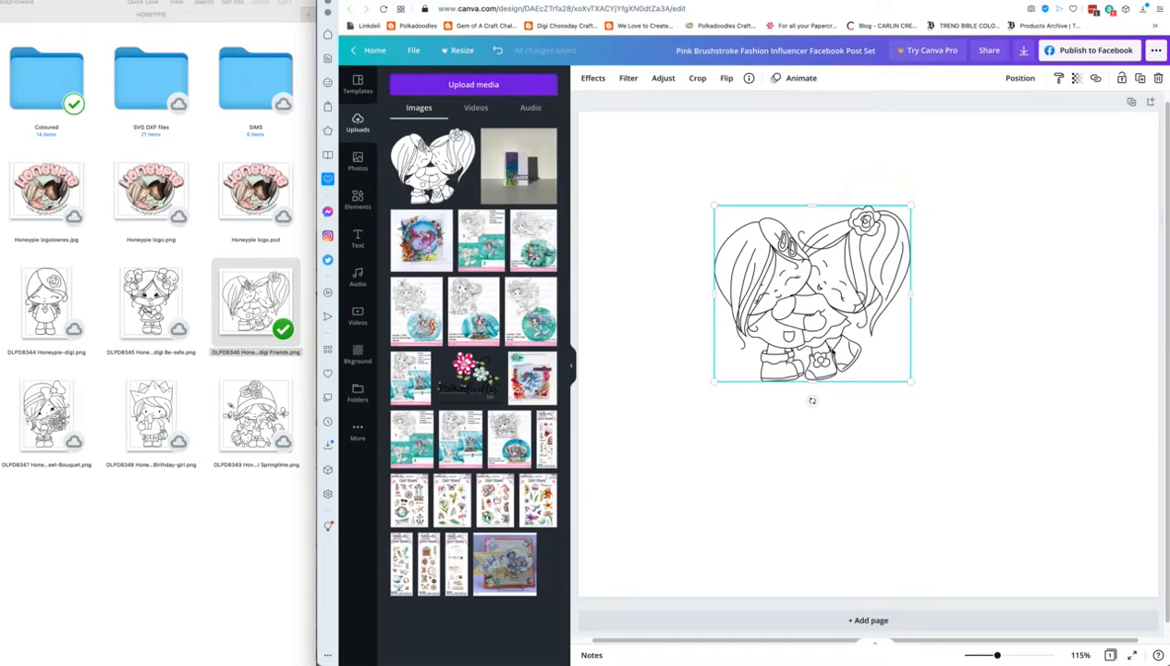
# Step: Return to the Canva home page and start a new blank Poster design
pyautogui.click(357, 85)
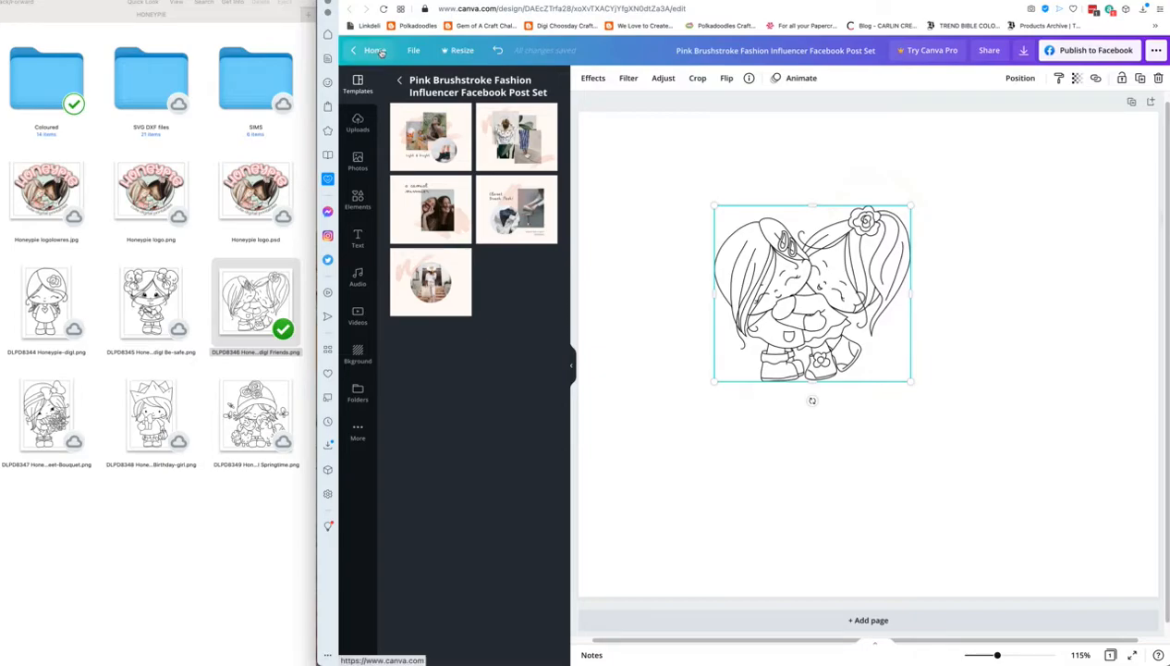
pyautogui.click(376, 53)
pyautogui.moveTo(459, 54)
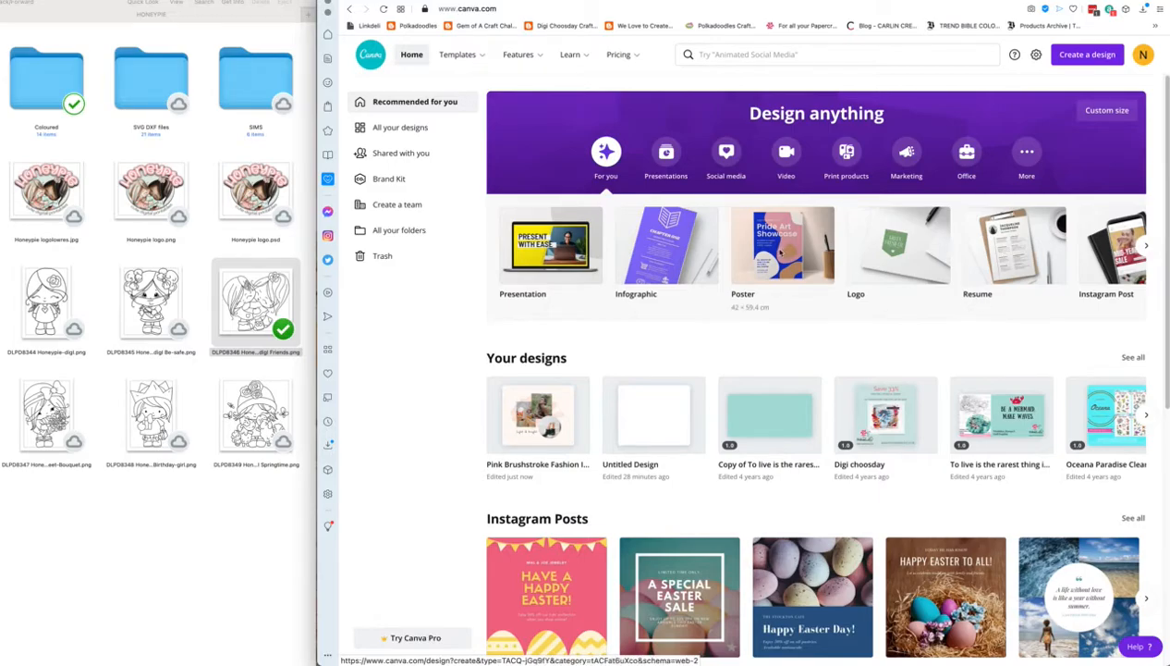
pyautogui.click(778, 255)
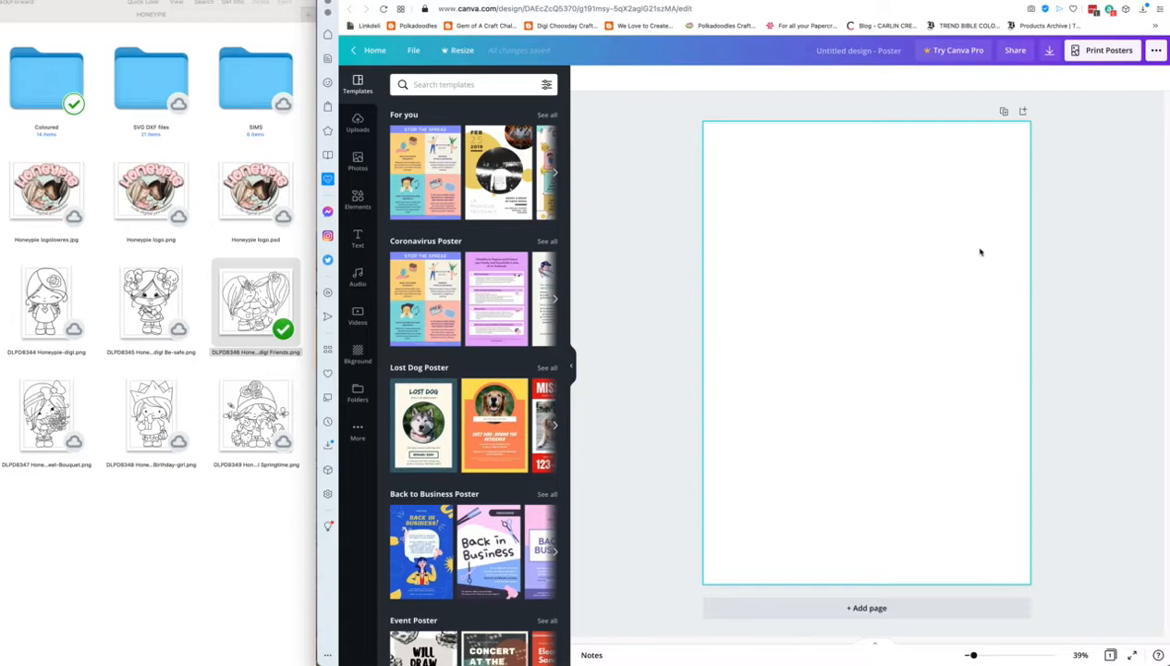
# Step: Choose Letterheads from the poster's print products and resize the design to the letterhead format
pyautogui.click(1156, 51)
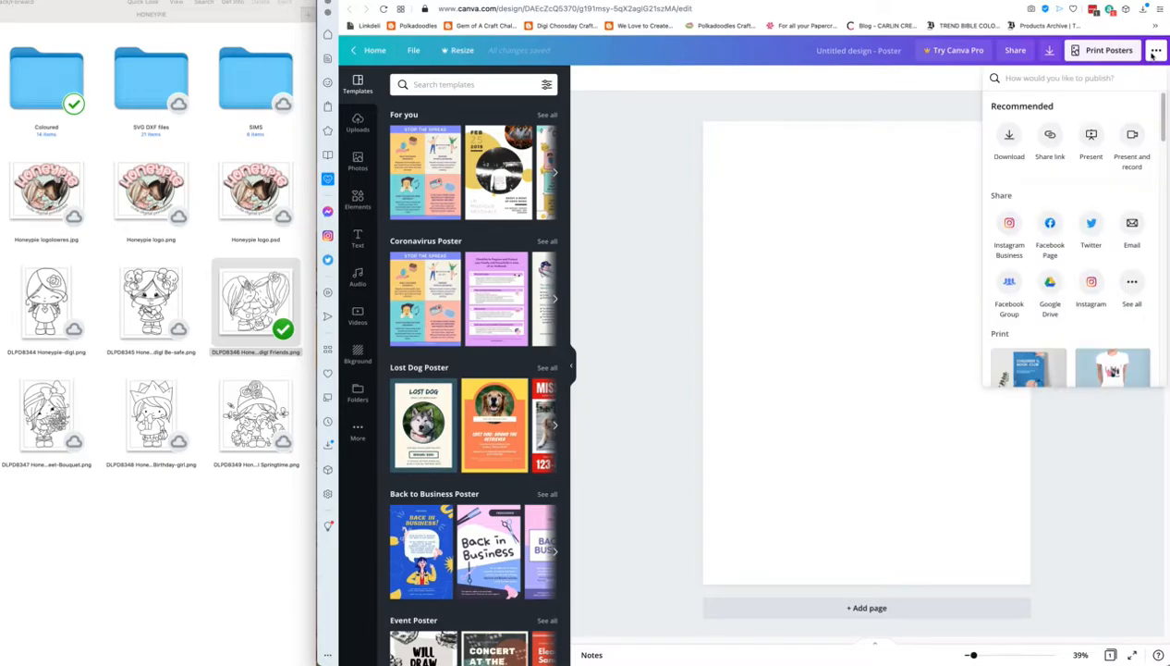
pyautogui.moveTo(1161, 117); pyautogui.dragTo(1152, 180)
pyautogui.scroll(-3, 1149, 180)
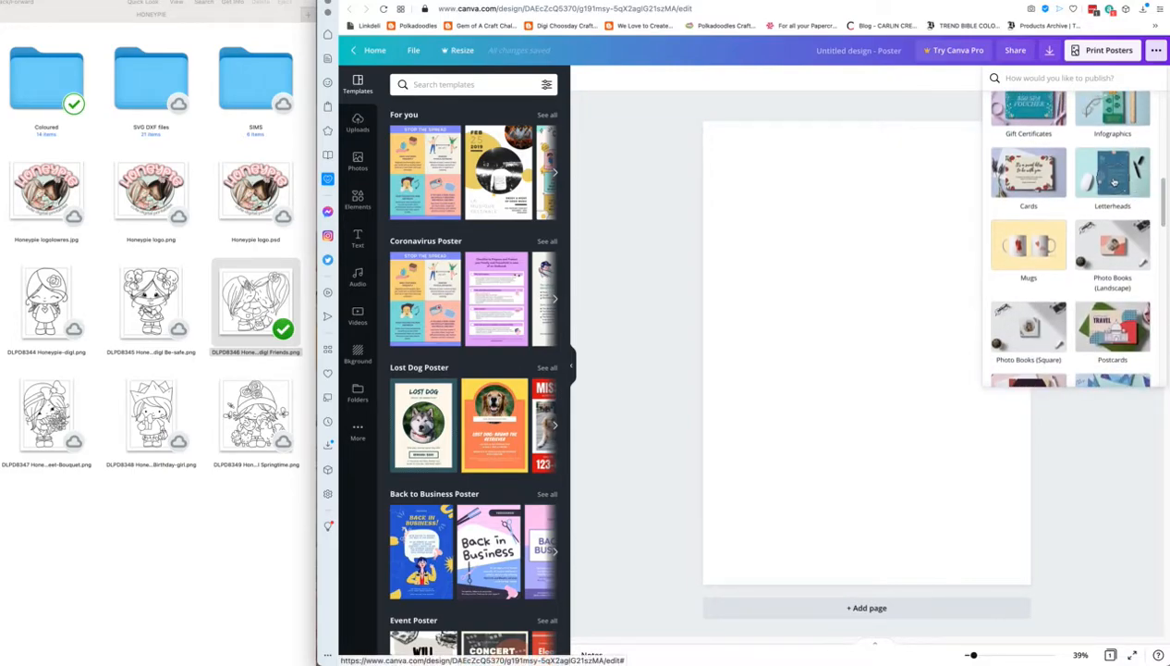
pyautogui.click(1113, 181)
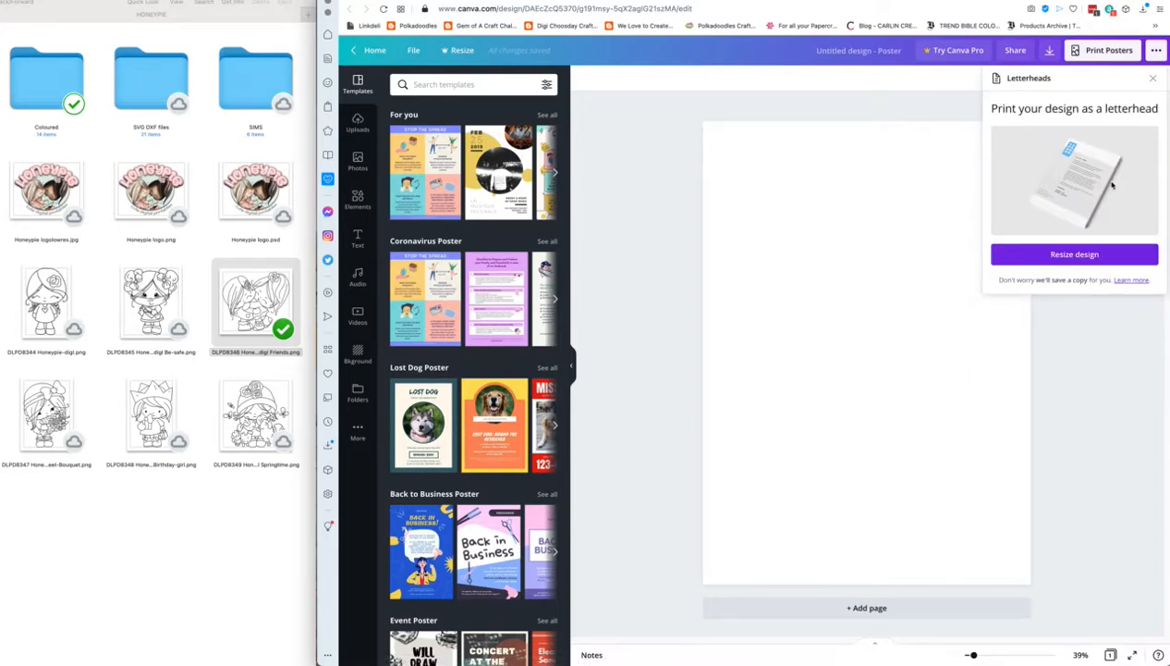
pyautogui.click(1076, 260)
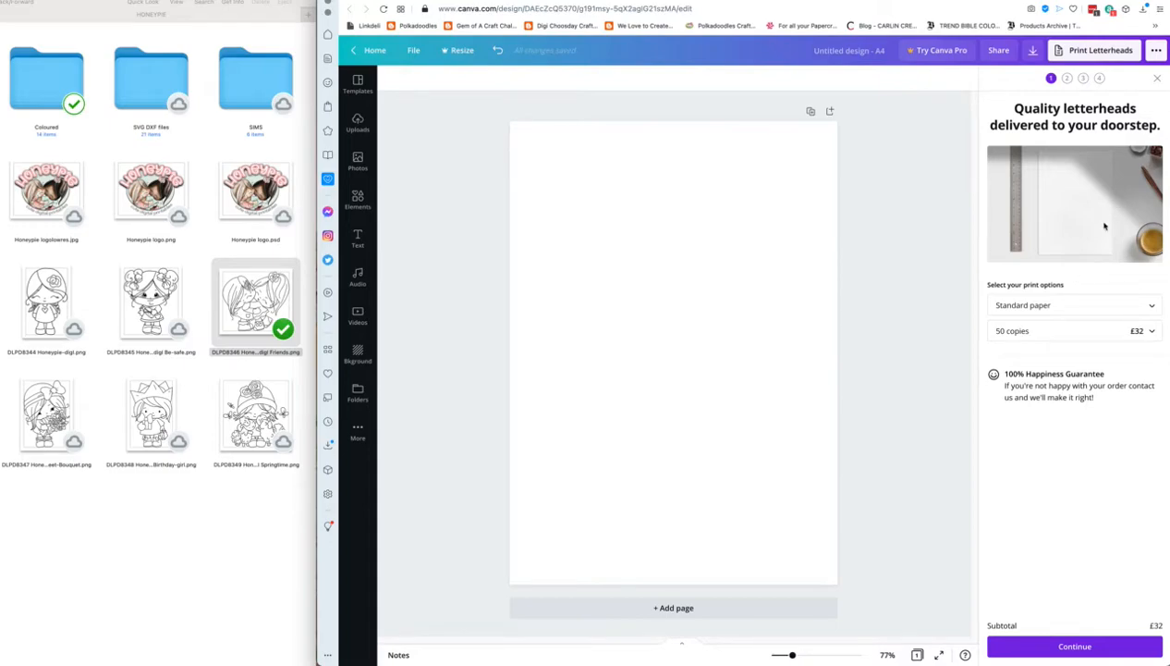
# Step: Examine the letterhead's paper types and the prices for the different numbers of copies
pyautogui.click(1071, 306)
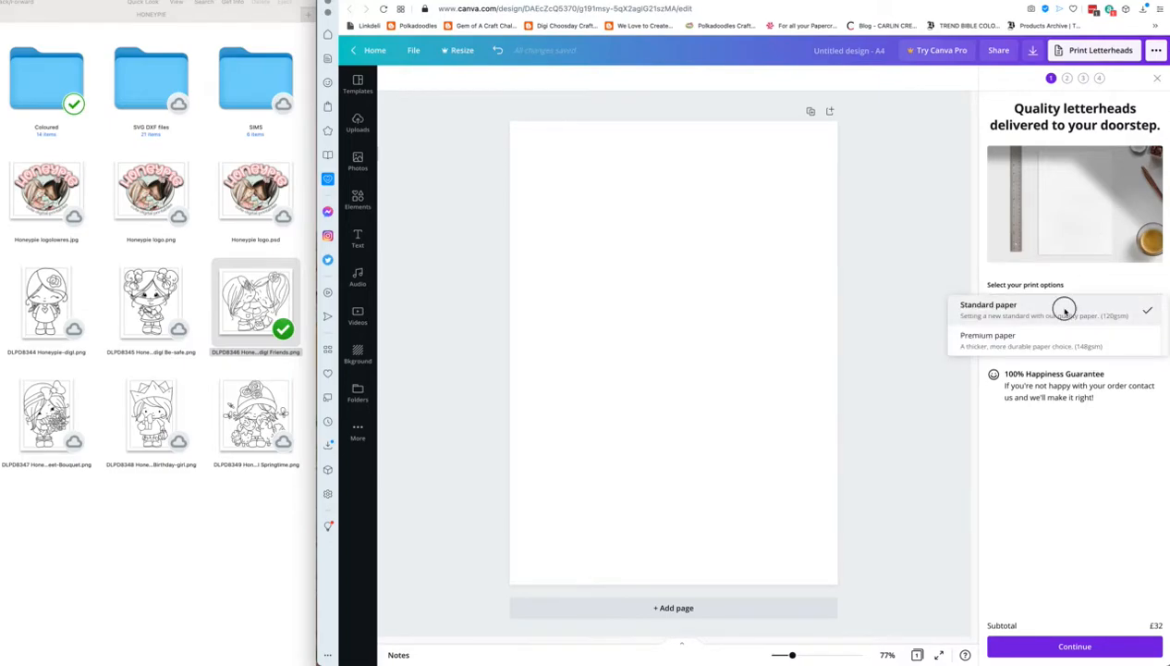
pyautogui.click(1065, 308)
pyautogui.click(1054, 304)
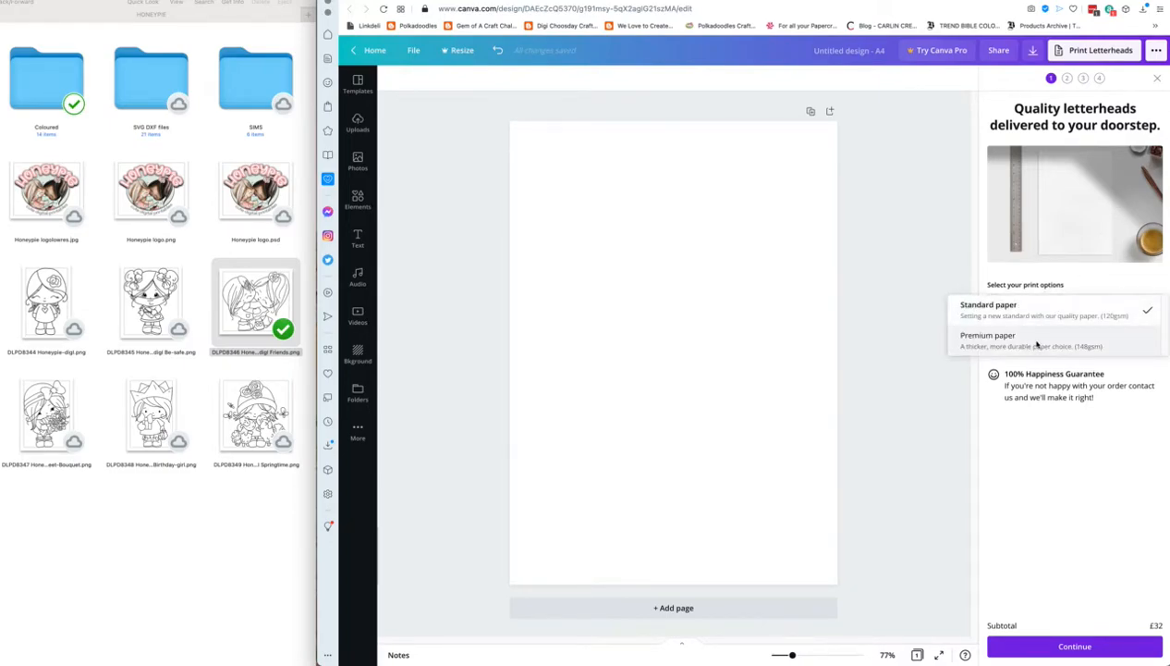
pyautogui.click(1018, 428)
pyautogui.click(1047, 335)
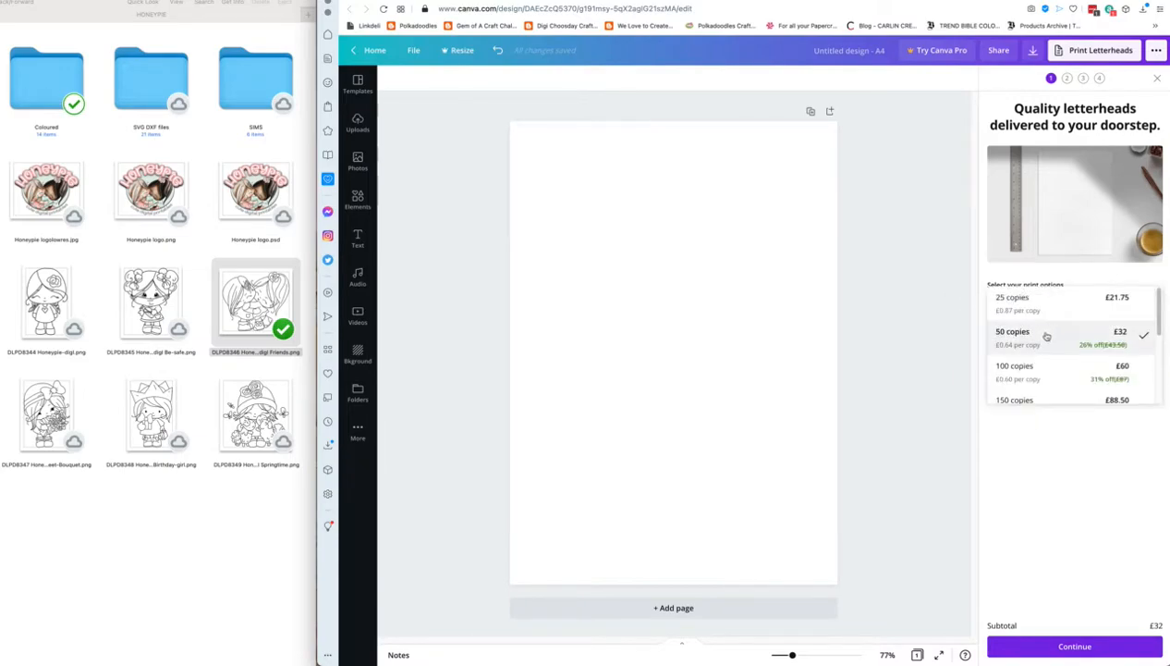
pyautogui.scroll(-1, 1059, 337)
pyautogui.moveTo(1158, 323); pyautogui.dragTo(1158, 316)
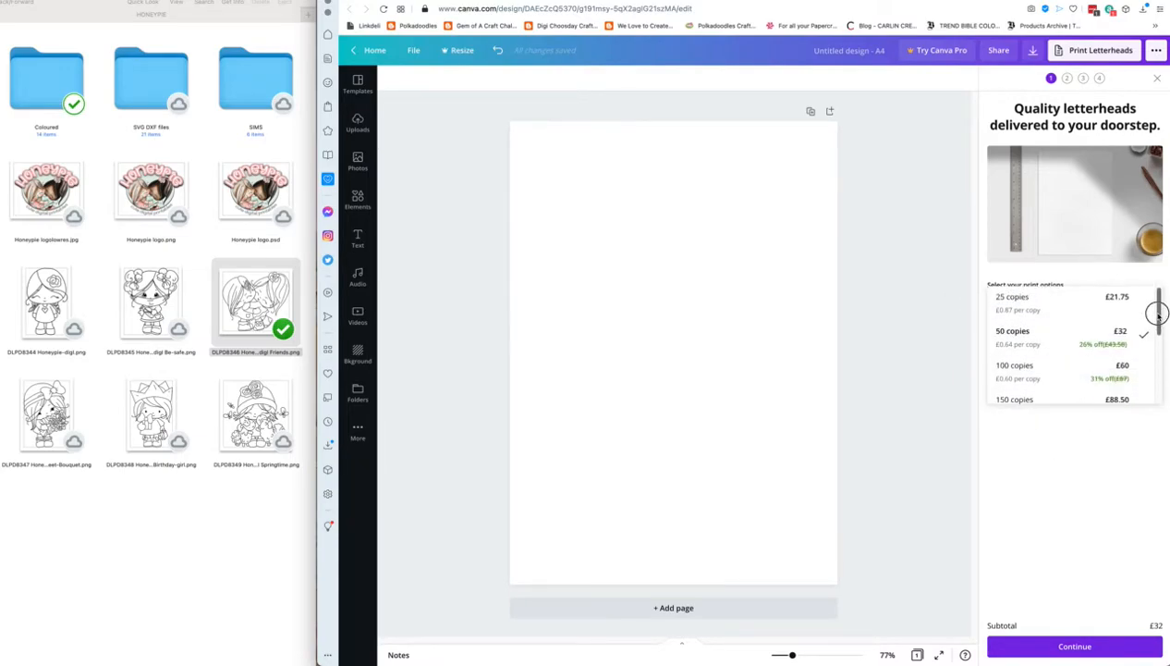
pyautogui.scroll(-1, 1060, 323)
pyautogui.scroll(-3, 1064, 326)
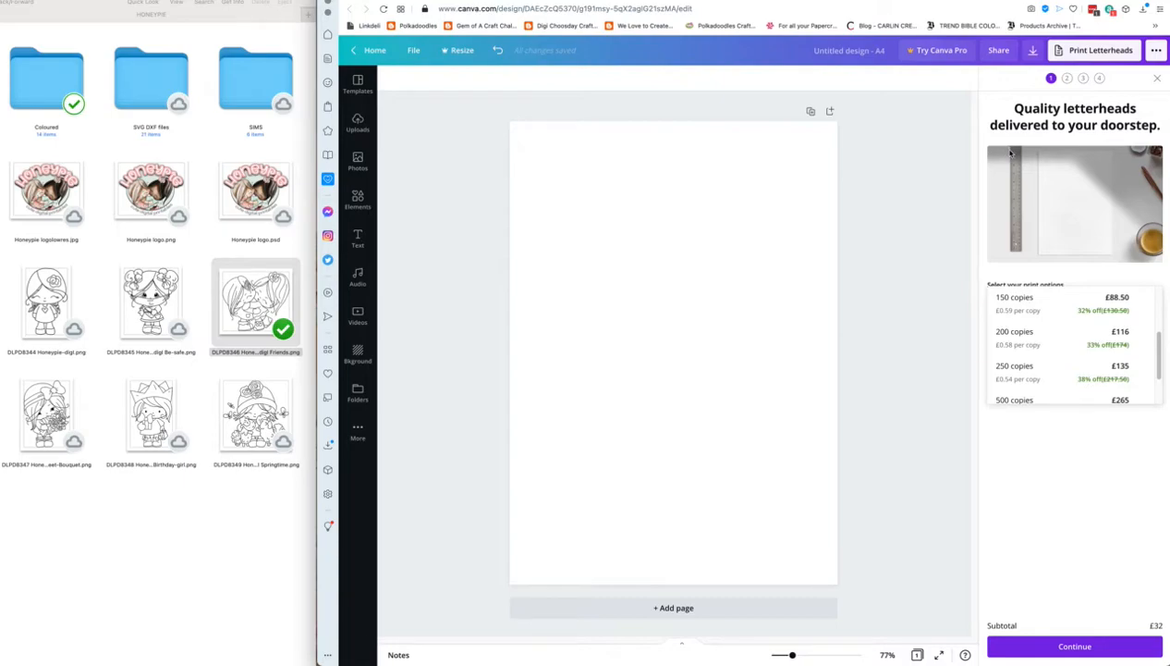
pyautogui.click(865, 52)
pyautogui.click(872, 53)
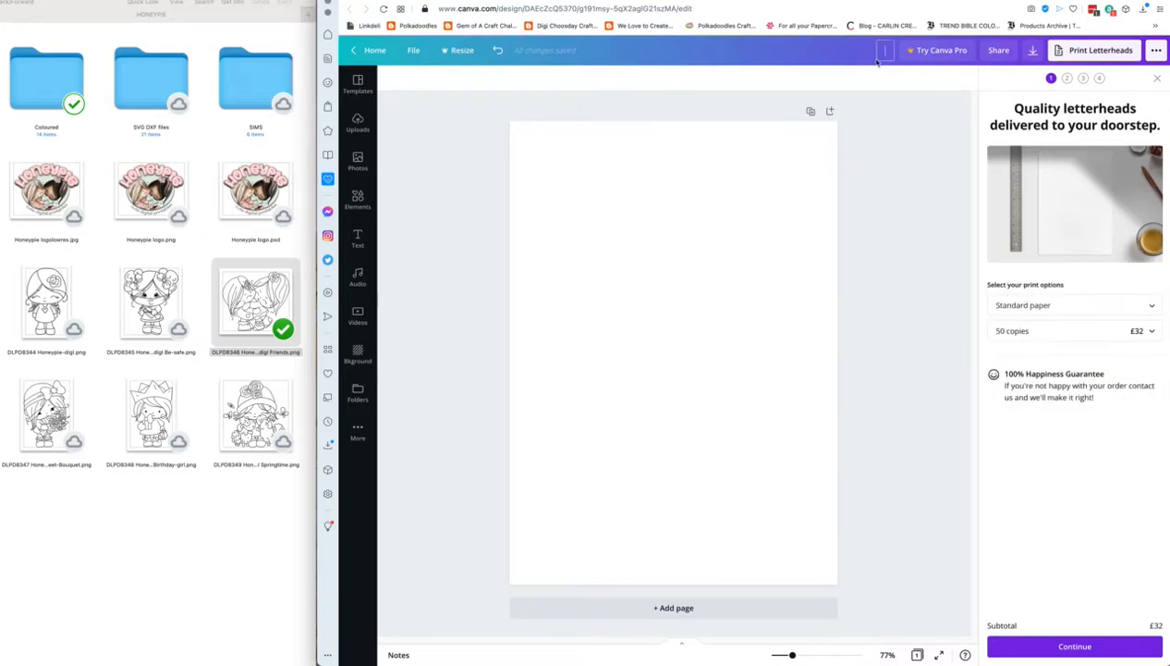
pyautogui.click(890, 126)
pyautogui.click(747, 203)
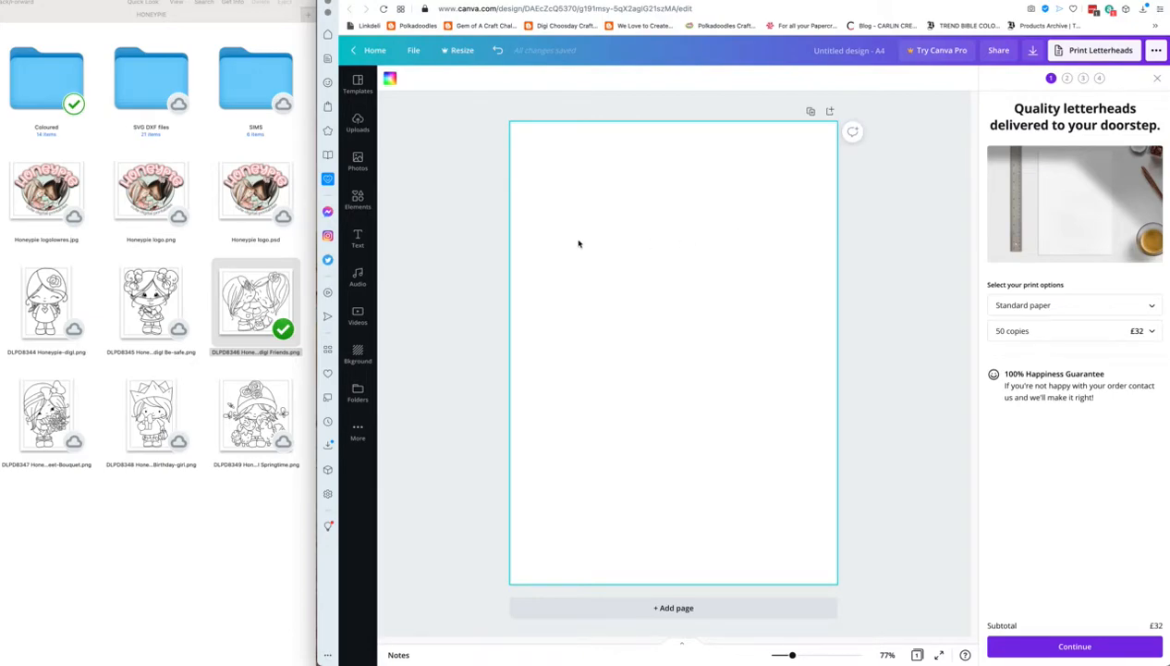
# Step: Place the digi Friends drawing on the A4 letterhead page and scale it down
pyautogui.moveTo(245, 314); pyautogui.dragTo(710, 361)
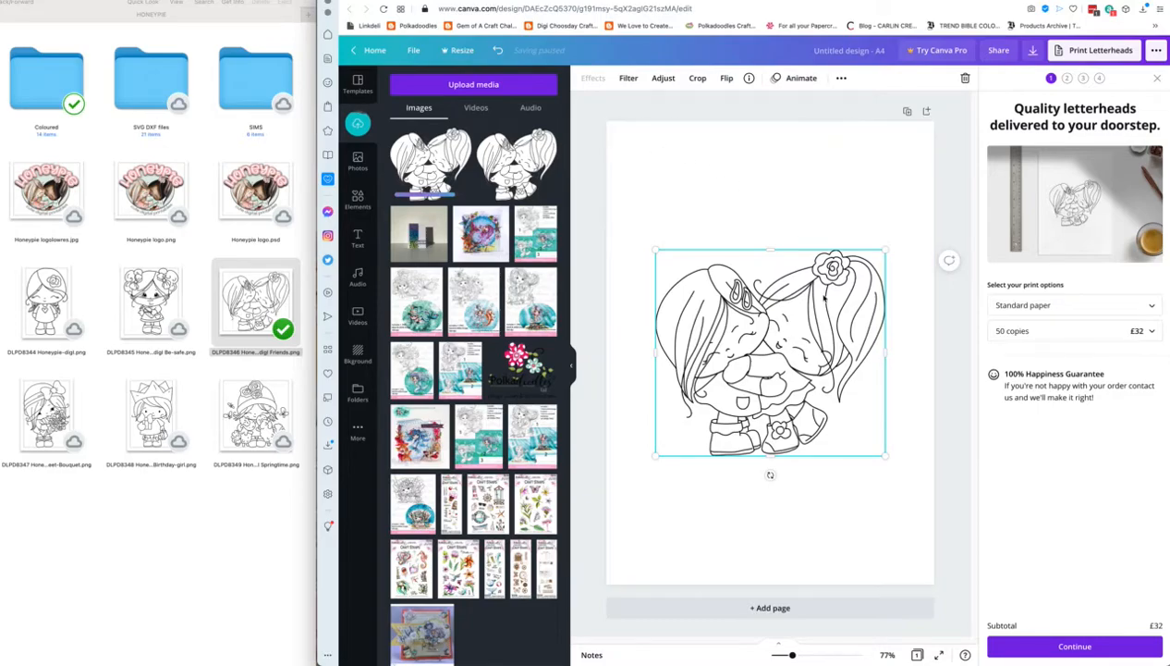
pyautogui.moveTo(884, 252); pyautogui.dragTo(842, 287)
pyautogui.moveTo(771, 359); pyautogui.dragTo(787, 433)
pyautogui.moveTo(859, 362); pyautogui.dragTo(762, 427)
pyautogui.moveTo(723, 480); pyautogui.dragTo(697, 513)
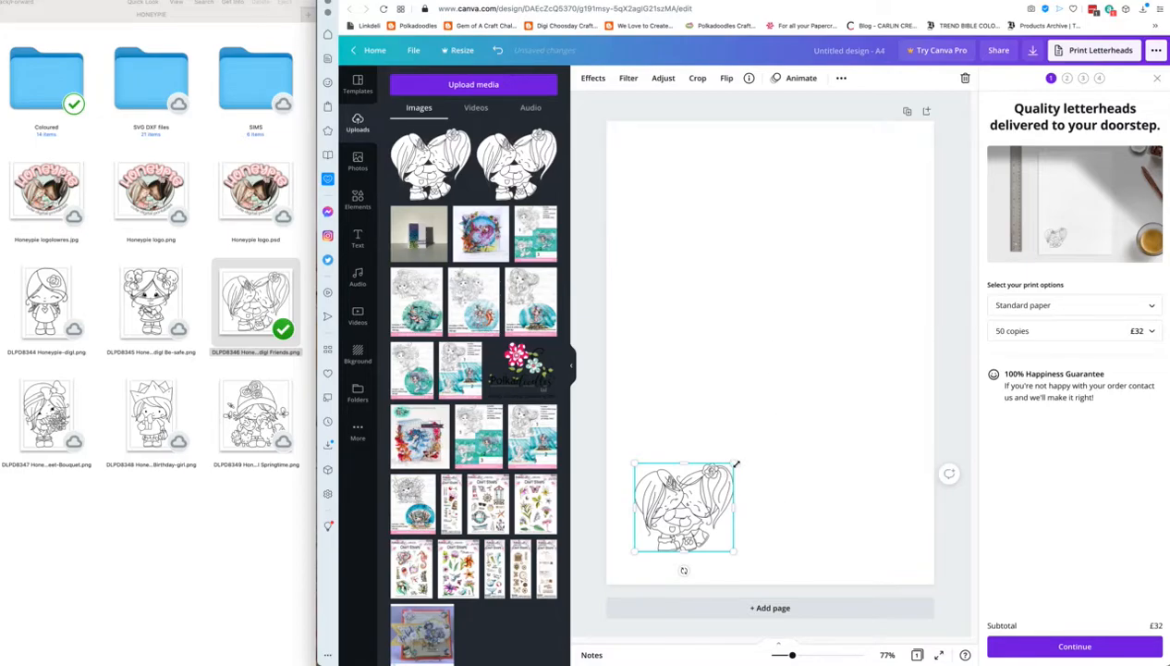
pyautogui.moveTo(734, 465); pyautogui.dragTo(789, 329)
# Step: Add the digi Be-safe drawing to the letterhead page, shrunk to match the Friends drawing and placed to its right
pyautogui.moveTo(152, 298); pyautogui.dragTo(810, 392)
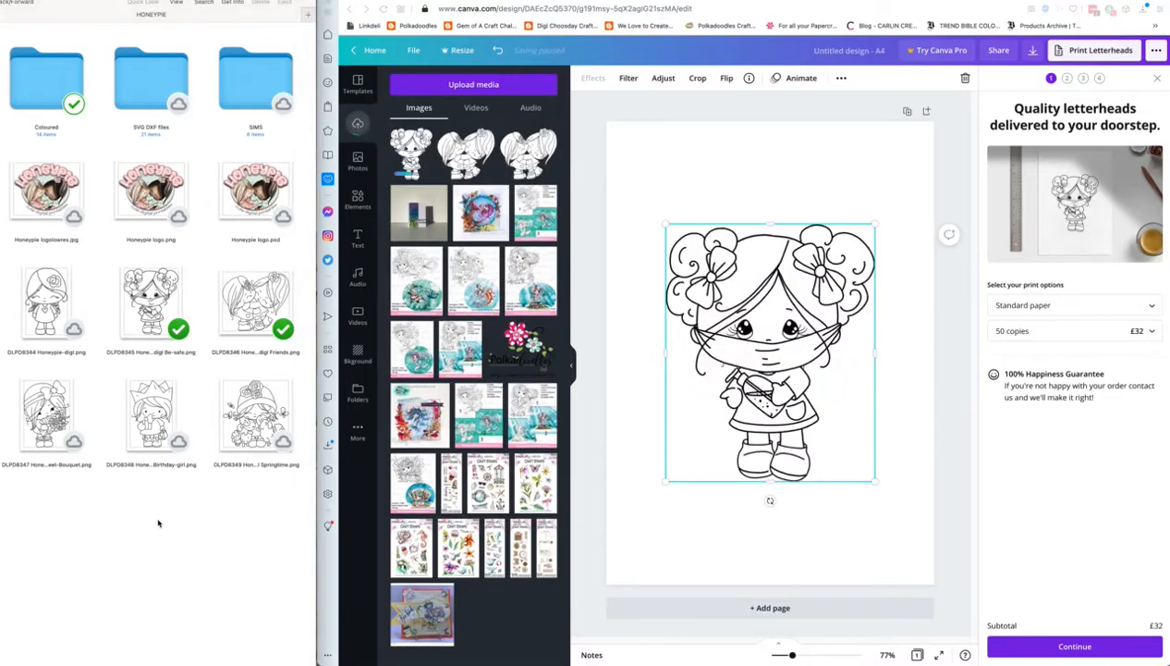
pyautogui.click(842, 323)
pyautogui.moveTo(874, 224); pyautogui.dragTo(747, 379)
pyautogui.moveTo(707, 429); pyautogui.dragTo(837, 322)
pyautogui.moveTo(878, 379); pyautogui.dragTo(901, 395)
pyautogui.moveTo(847, 358); pyautogui.dragTo(860, 357)
pyautogui.click(829, 418)
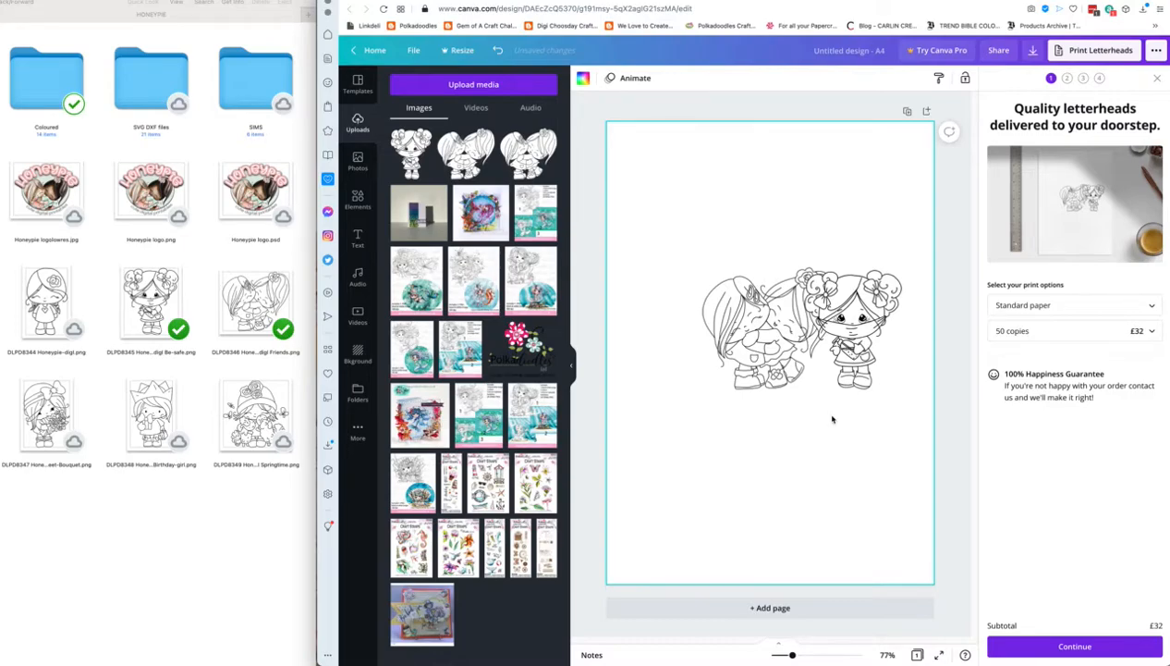
# Step: Shift the Friends and Be-safe drawings left so they stand side by side across the middle of the page
pyautogui.moveTo(768, 337); pyautogui.dragTo(724, 338)
pyautogui.moveTo(847, 334); pyautogui.dragTo(816, 336)
pyautogui.click(789, 426)
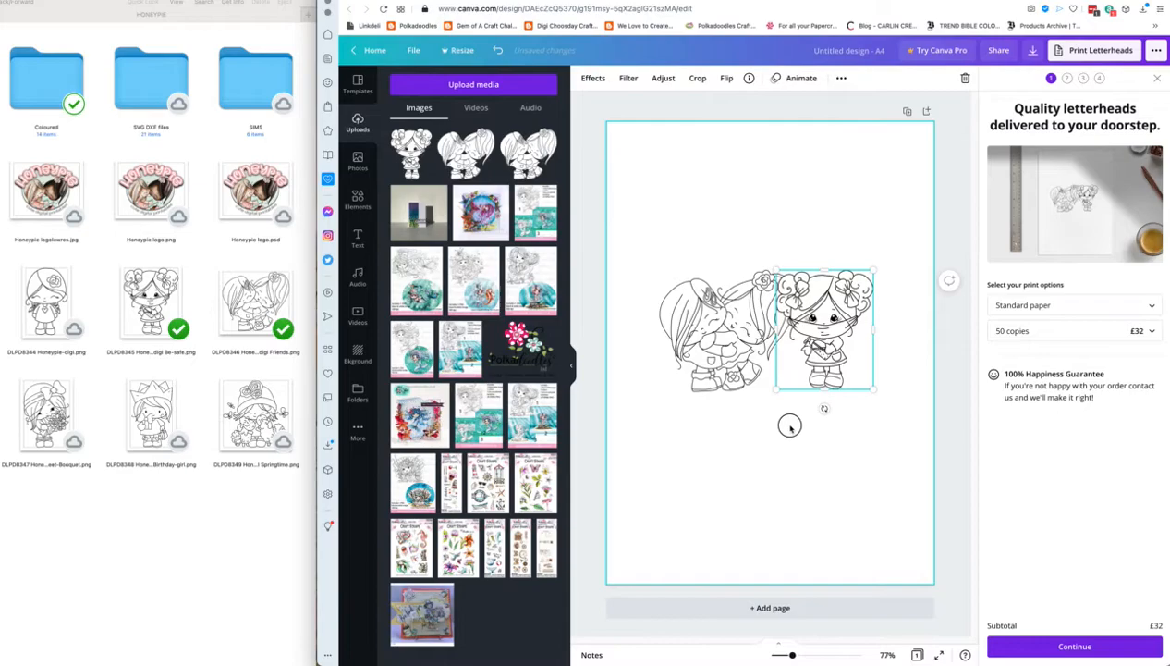
# Step: Deselect the Be-safe drawing and display the rulers, margins and print bleed on the A4 letterhead page
pyautogui.click(819, 359)
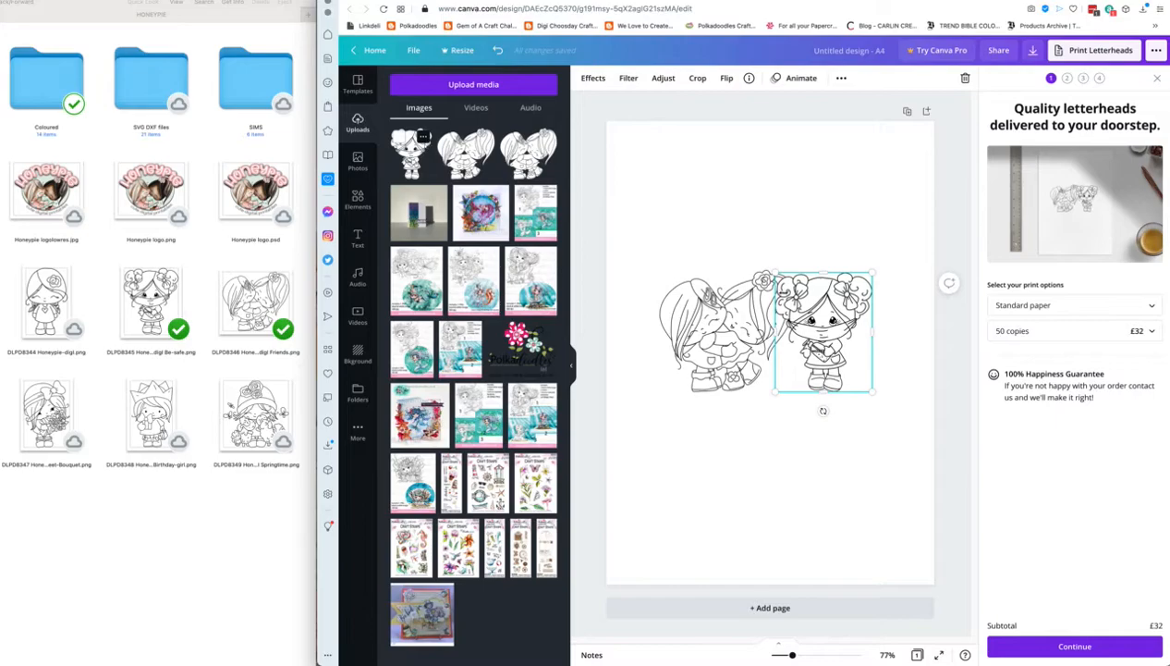
pyautogui.click(775, 500)
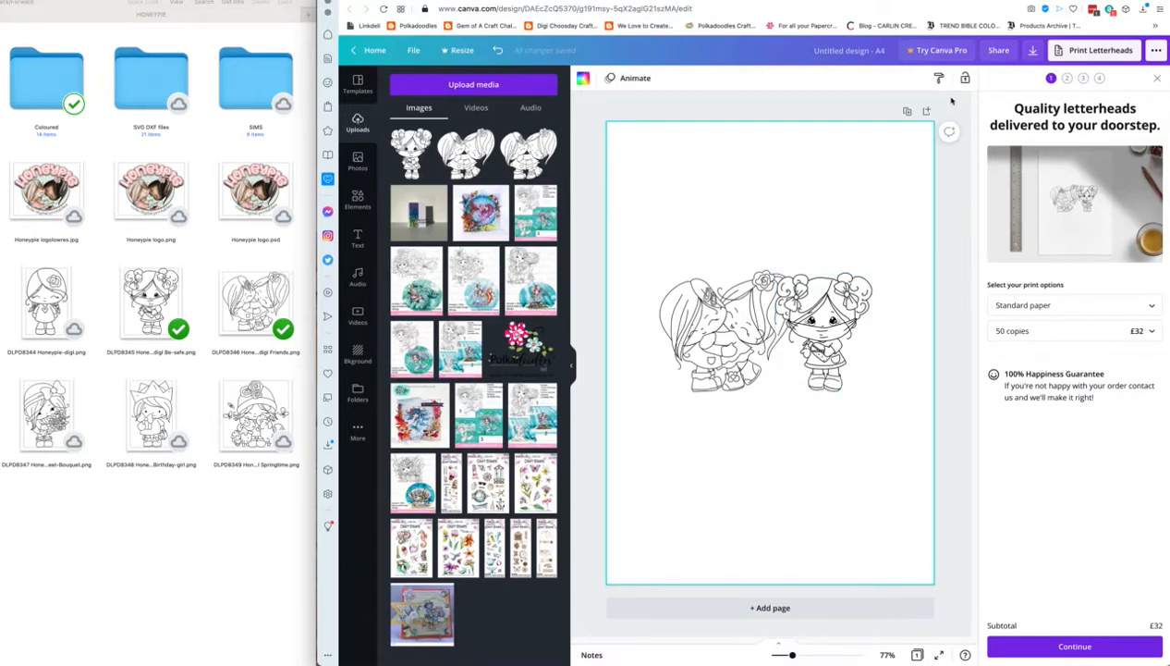
pyautogui.click(413, 50)
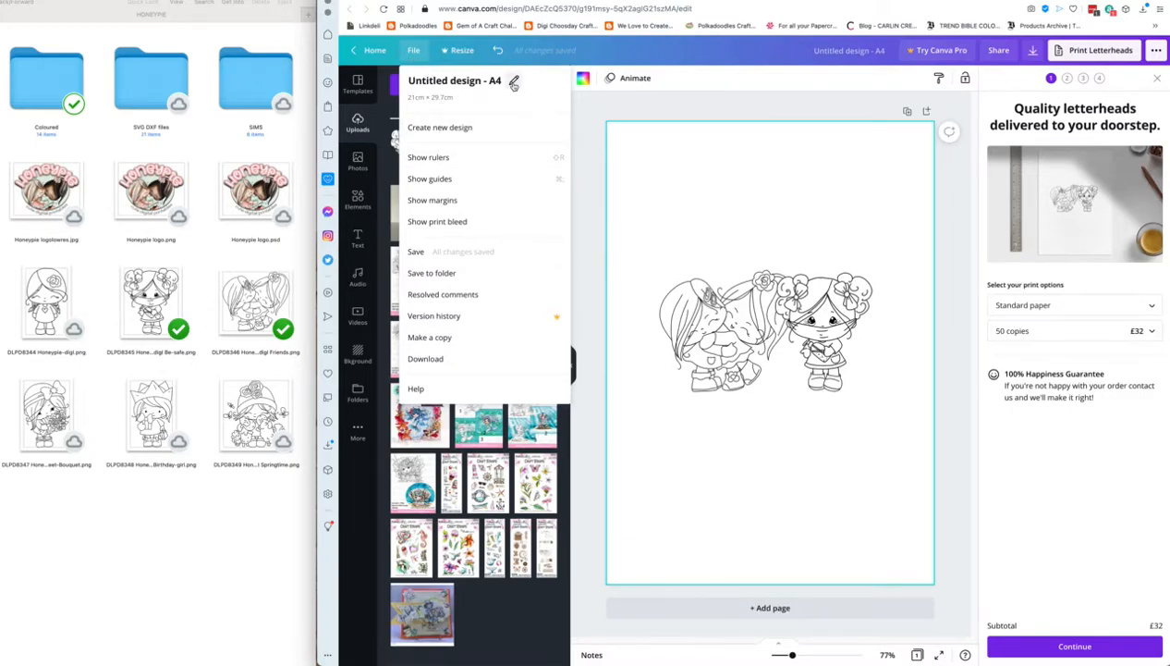
pyautogui.click(435, 158)
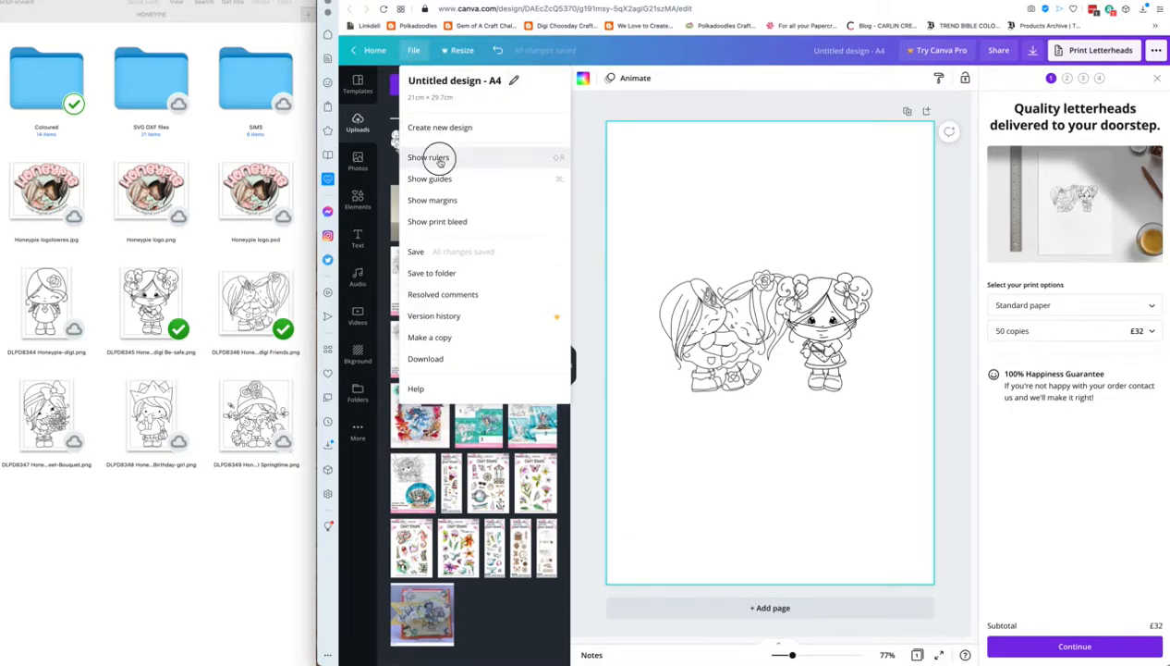
pyautogui.click(416, 51)
pyautogui.click(449, 200)
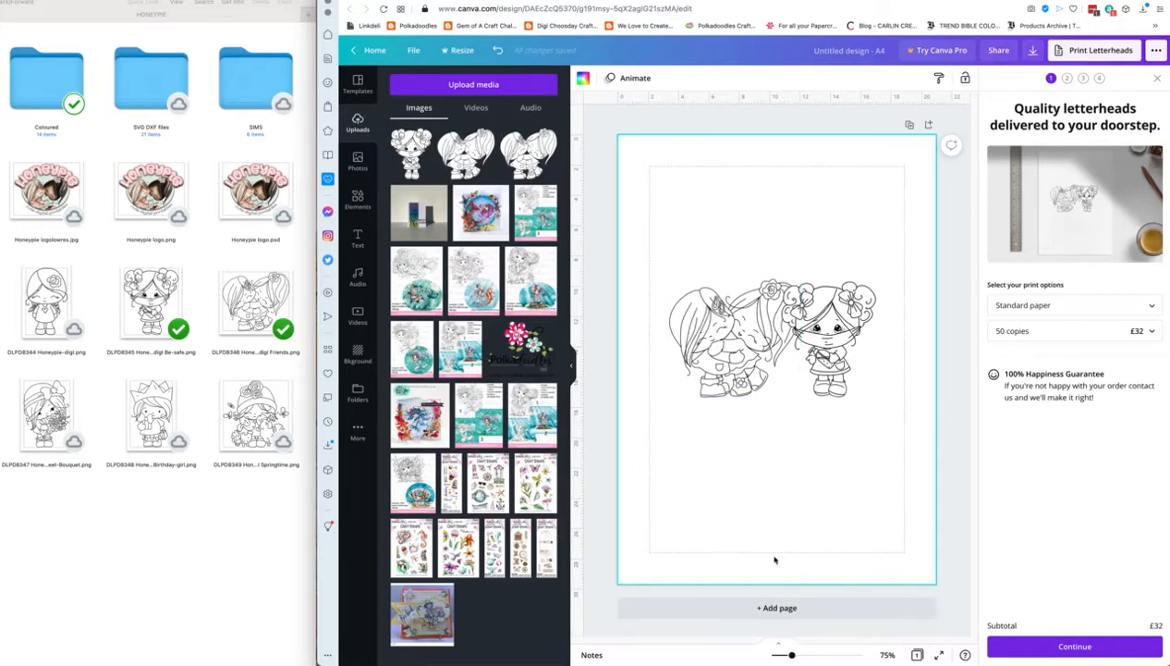
pyautogui.click(413, 52)
pyautogui.click(464, 226)
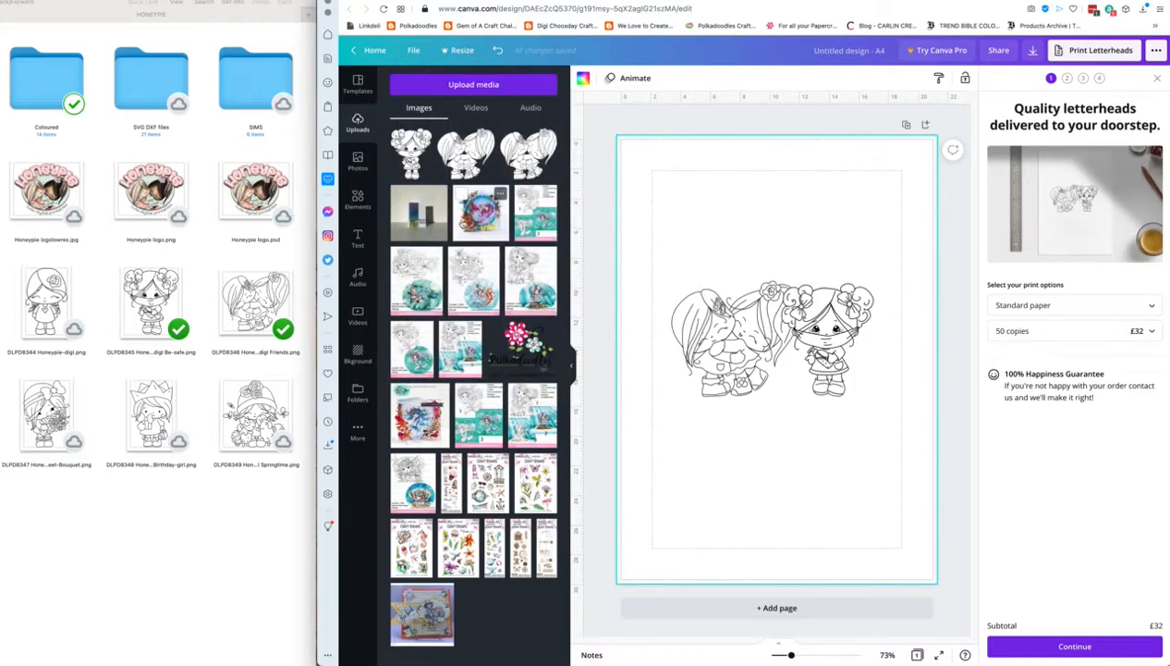
# Step: Check the design's title and page size, and view the design types offered for a new design
pyautogui.click(413, 50)
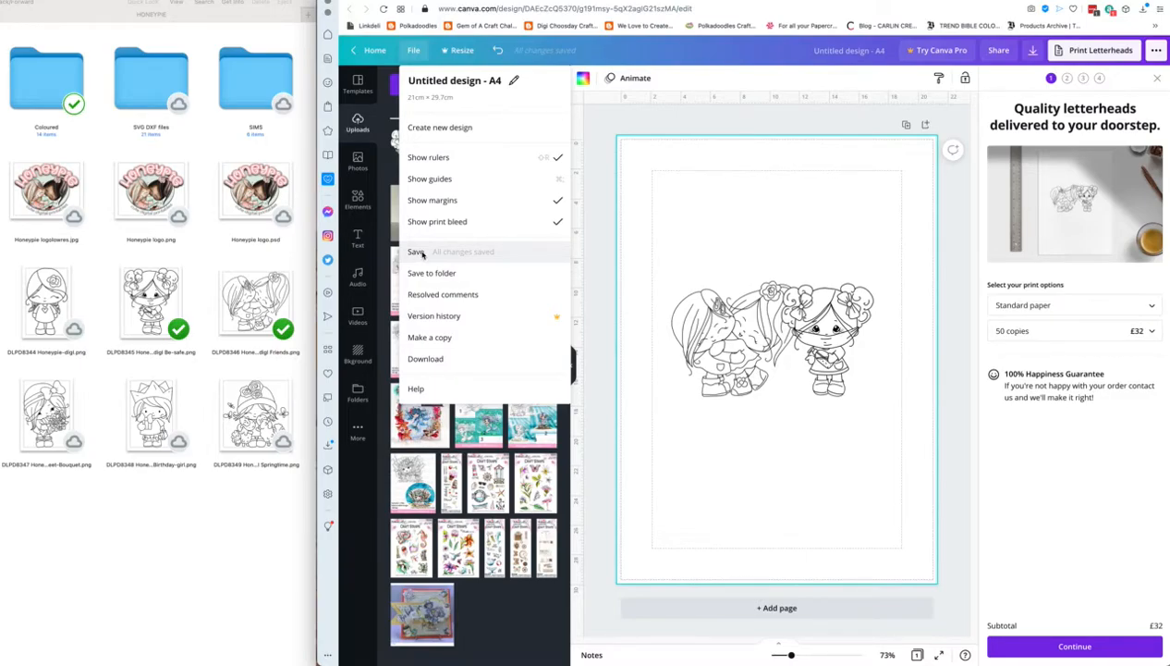
pyautogui.click(513, 80)
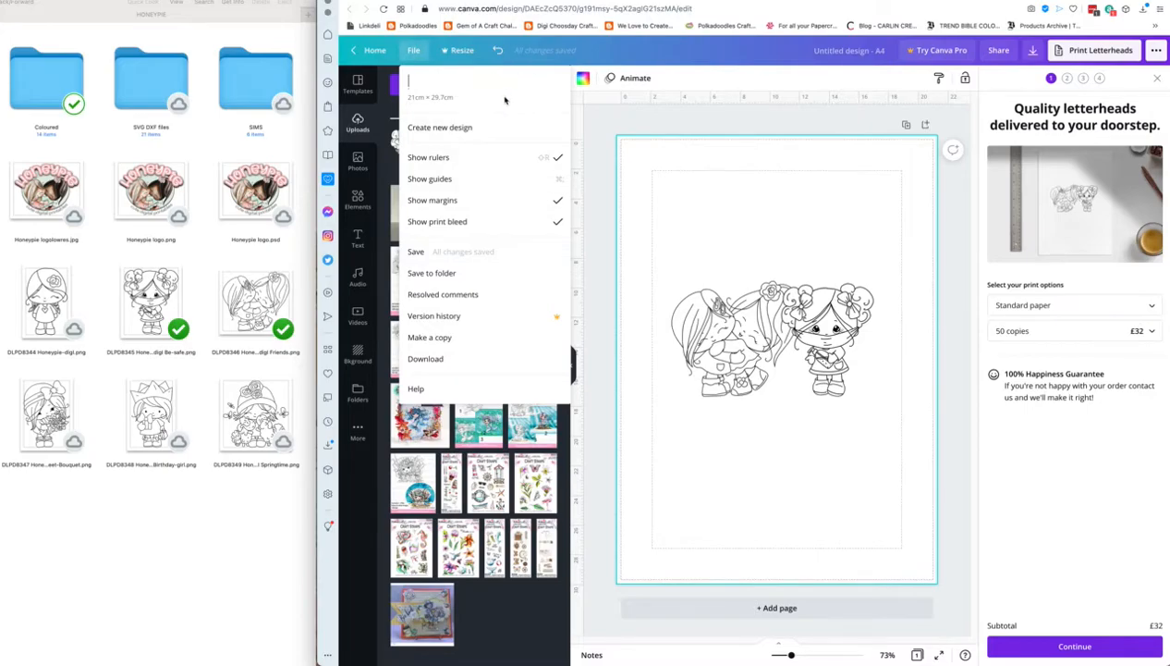
pyautogui.click(414, 99)
pyautogui.click(420, 97)
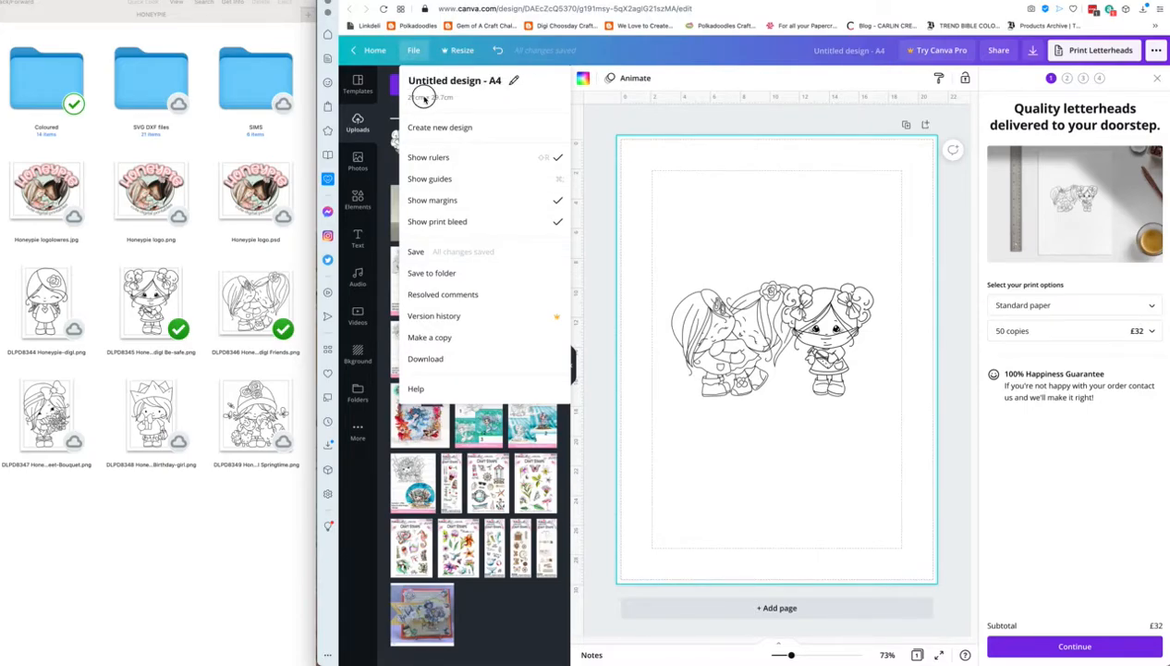
pyautogui.click(433, 130)
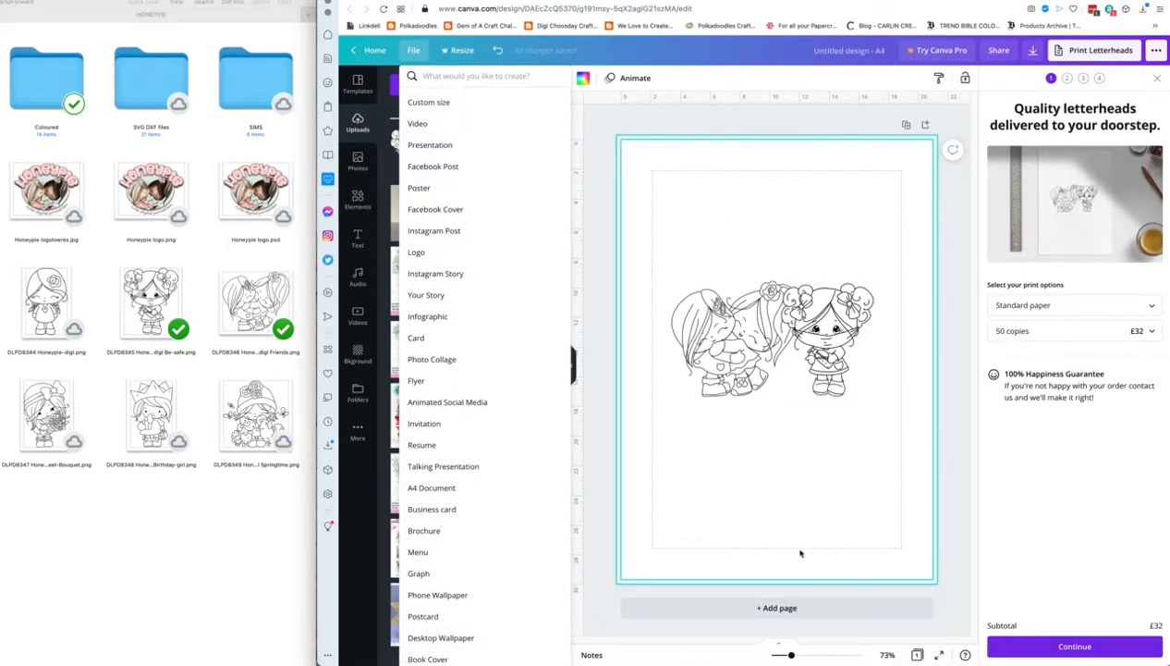
# Step: Move the Friends drawing across the page's upper-left bleed edge twice, returning it mid-page each time, finally overlapping the Be-safe drawing
pyautogui.click(725, 342)
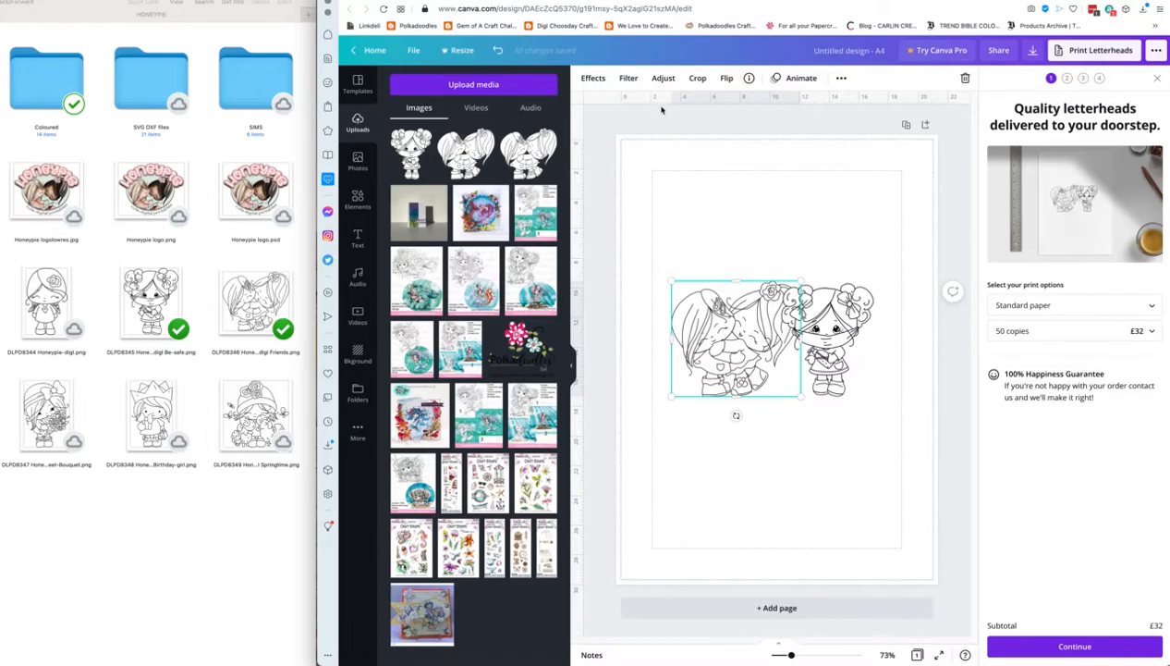
pyautogui.moveTo(703, 294); pyautogui.dragTo(671, 174)
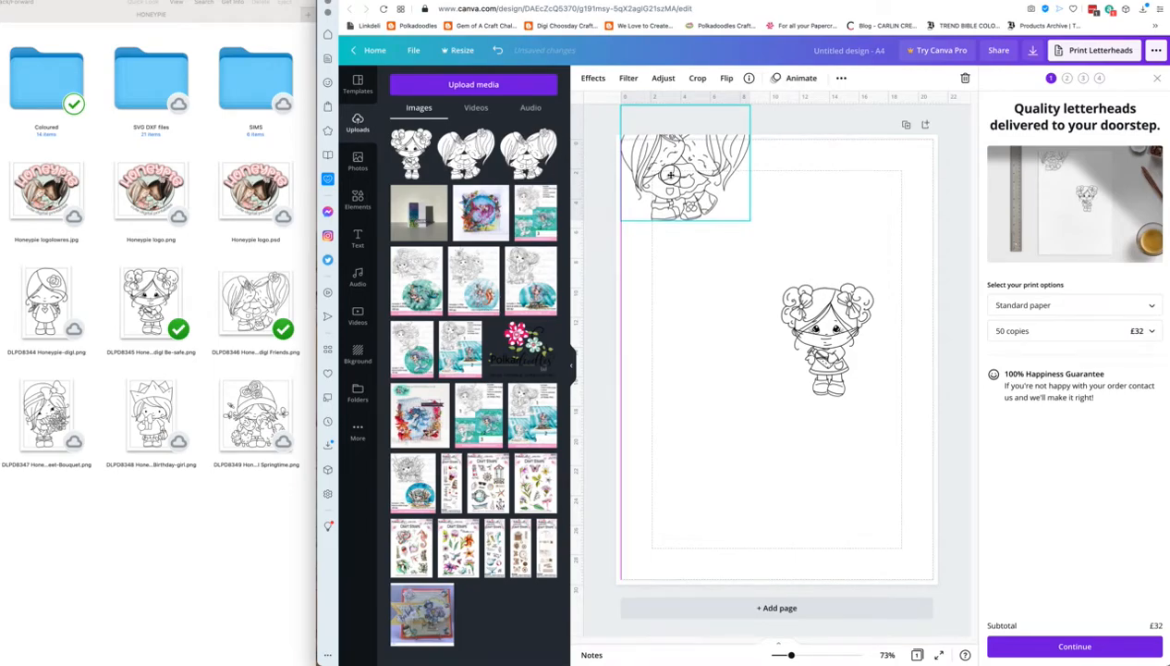
pyautogui.moveTo(671, 174); pyautogui.dragTo(729, 353)
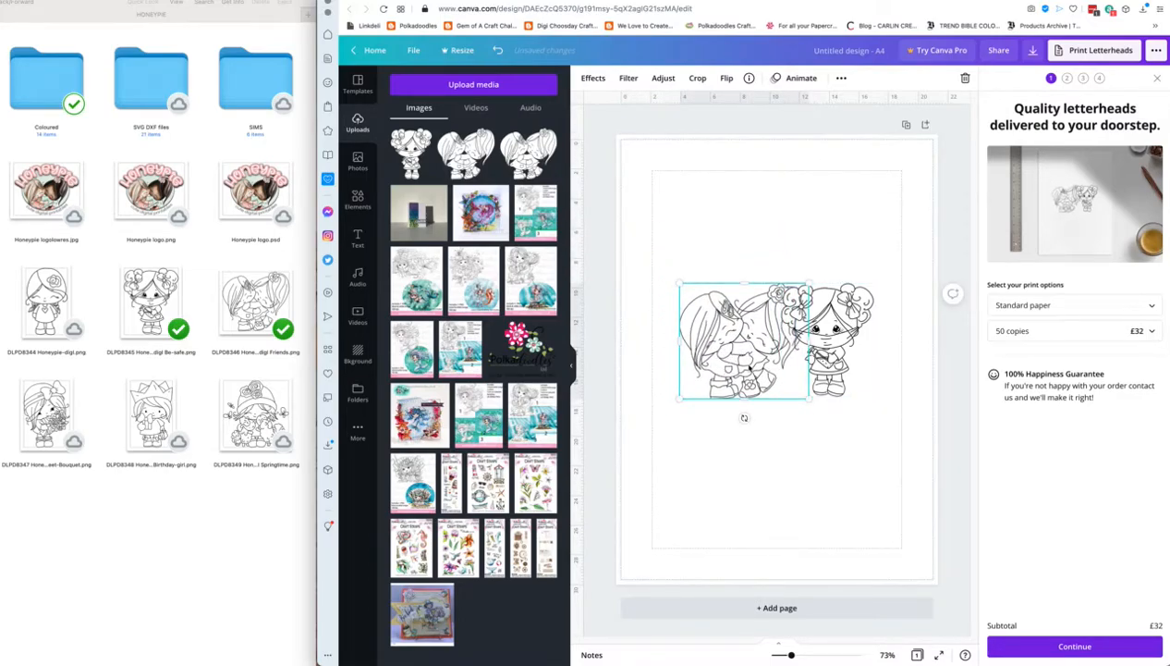
pyautogui.moveTo(745, 365); pyautogui.dragTo(654, 225)
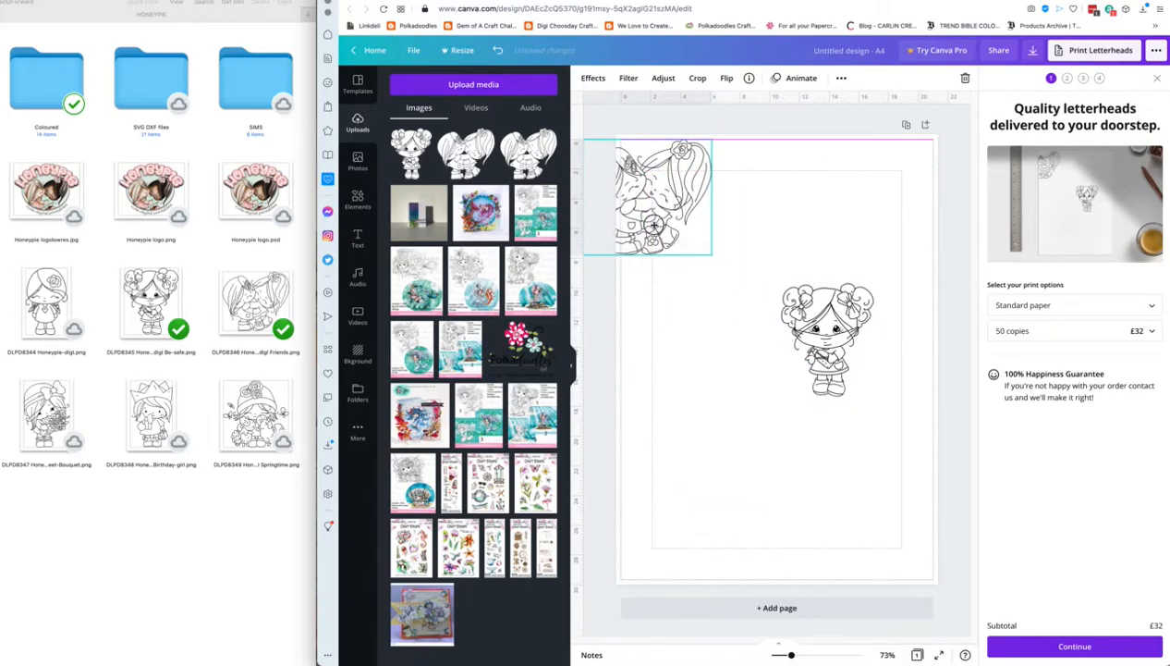
pyautogui.moveTo(654, 225); pyautogui.dragTo(769, 370)
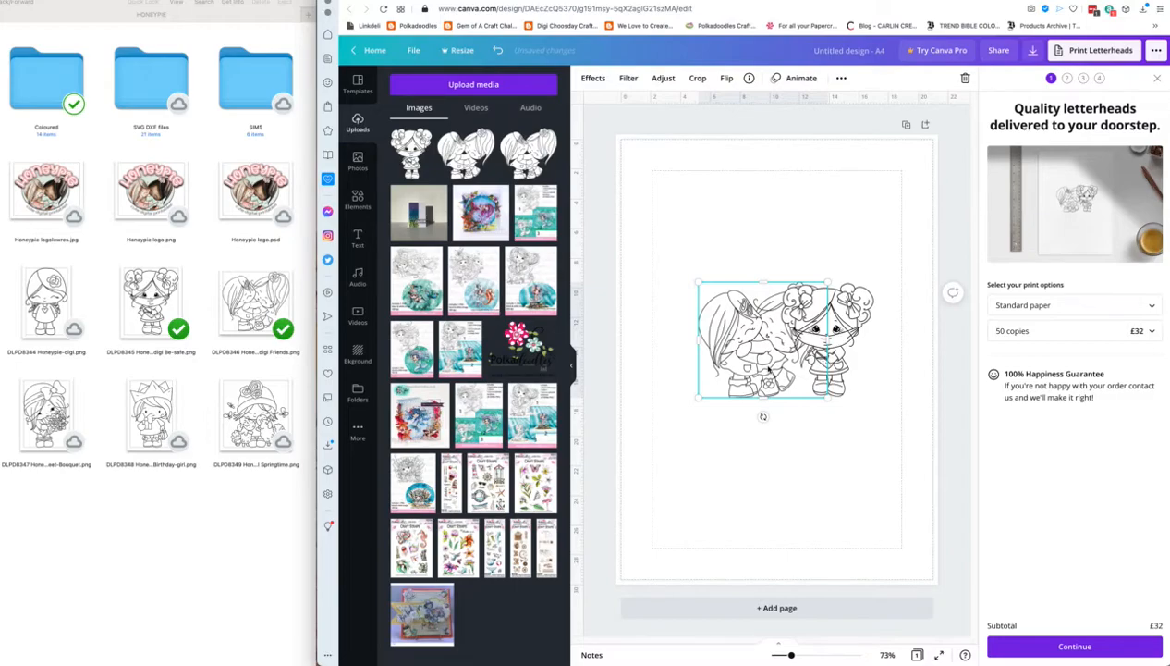